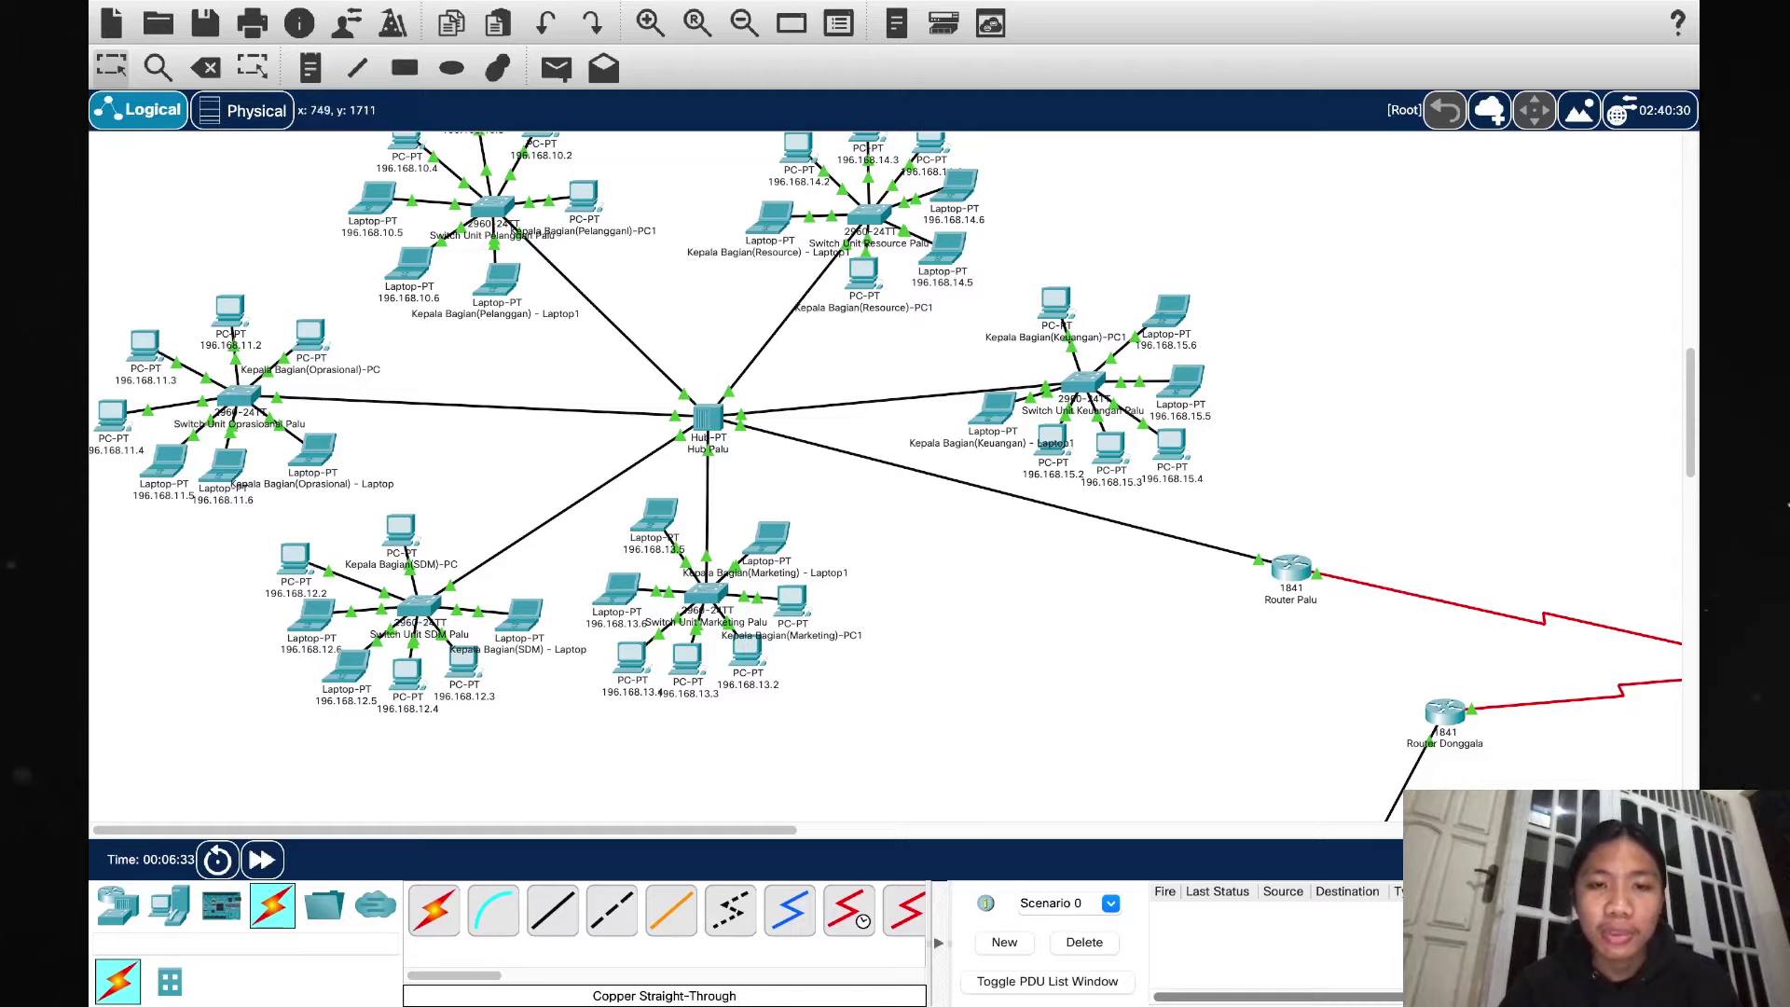
- Move the Kepala Bagian(Marketing) laptop and PC of the Palu marketing unit farther away from their switch
left_click_drag(769, 539, 809, 518)
left_click_drag(791, 601, 822, 588)
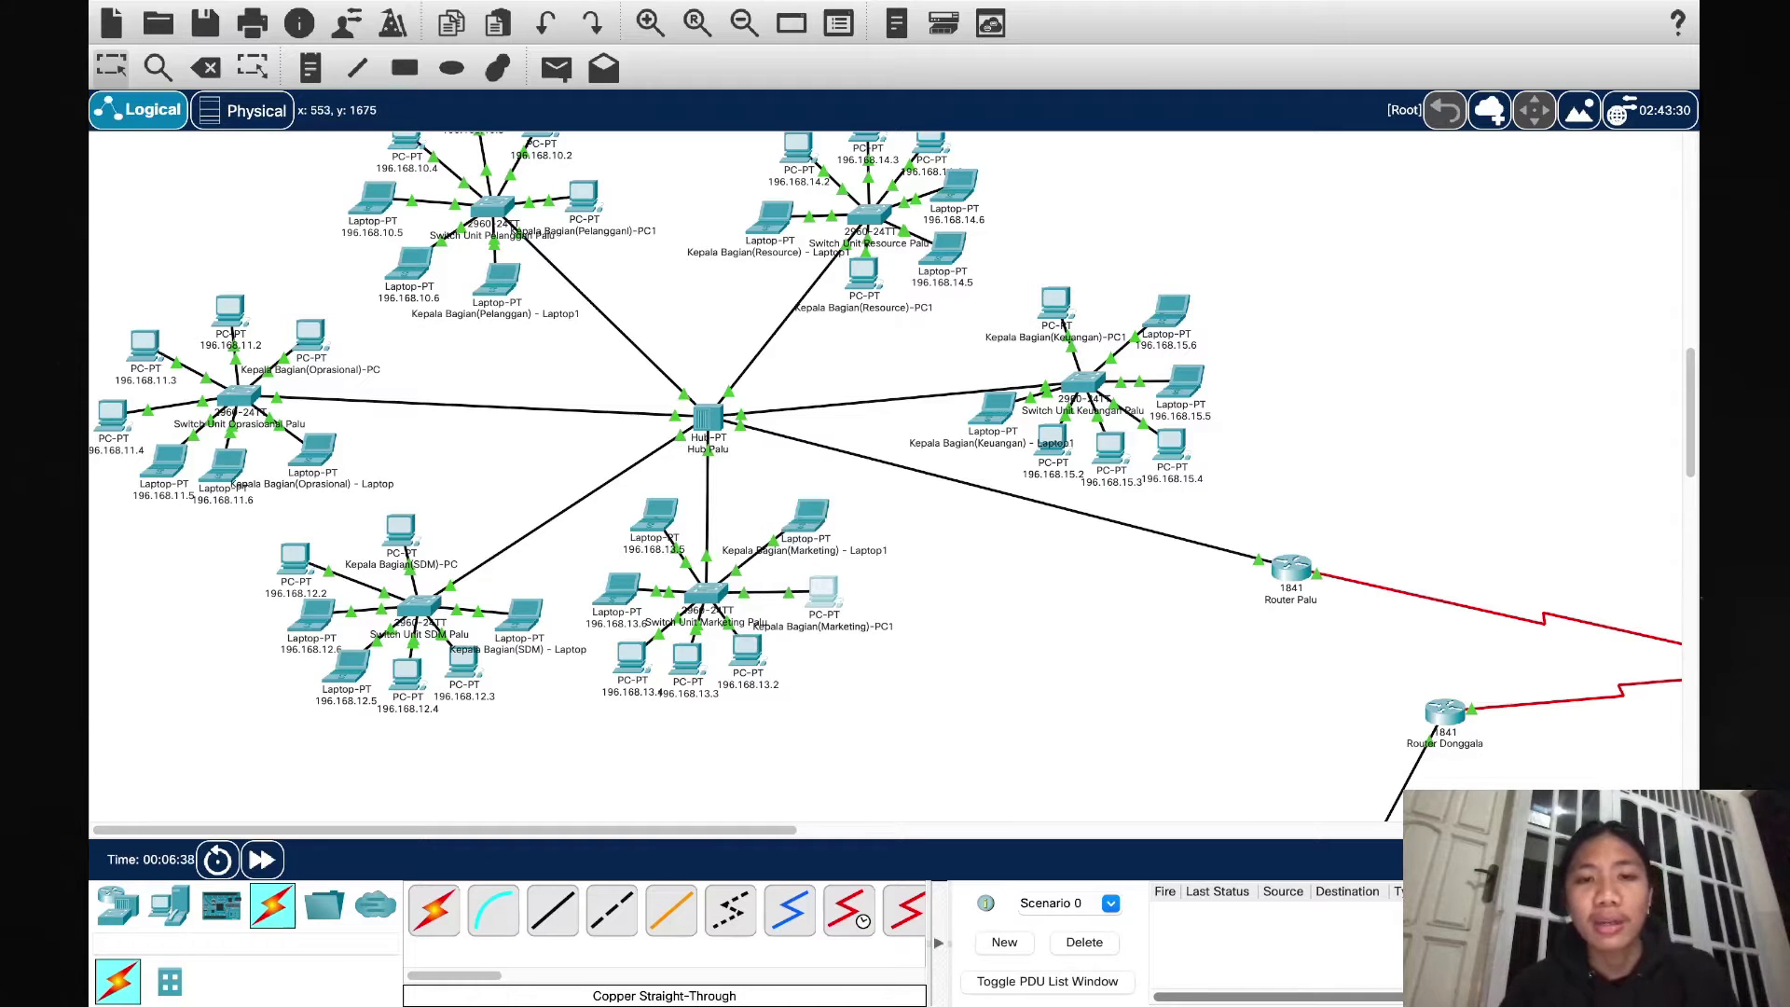
scroll(886, 476, "up", 2)
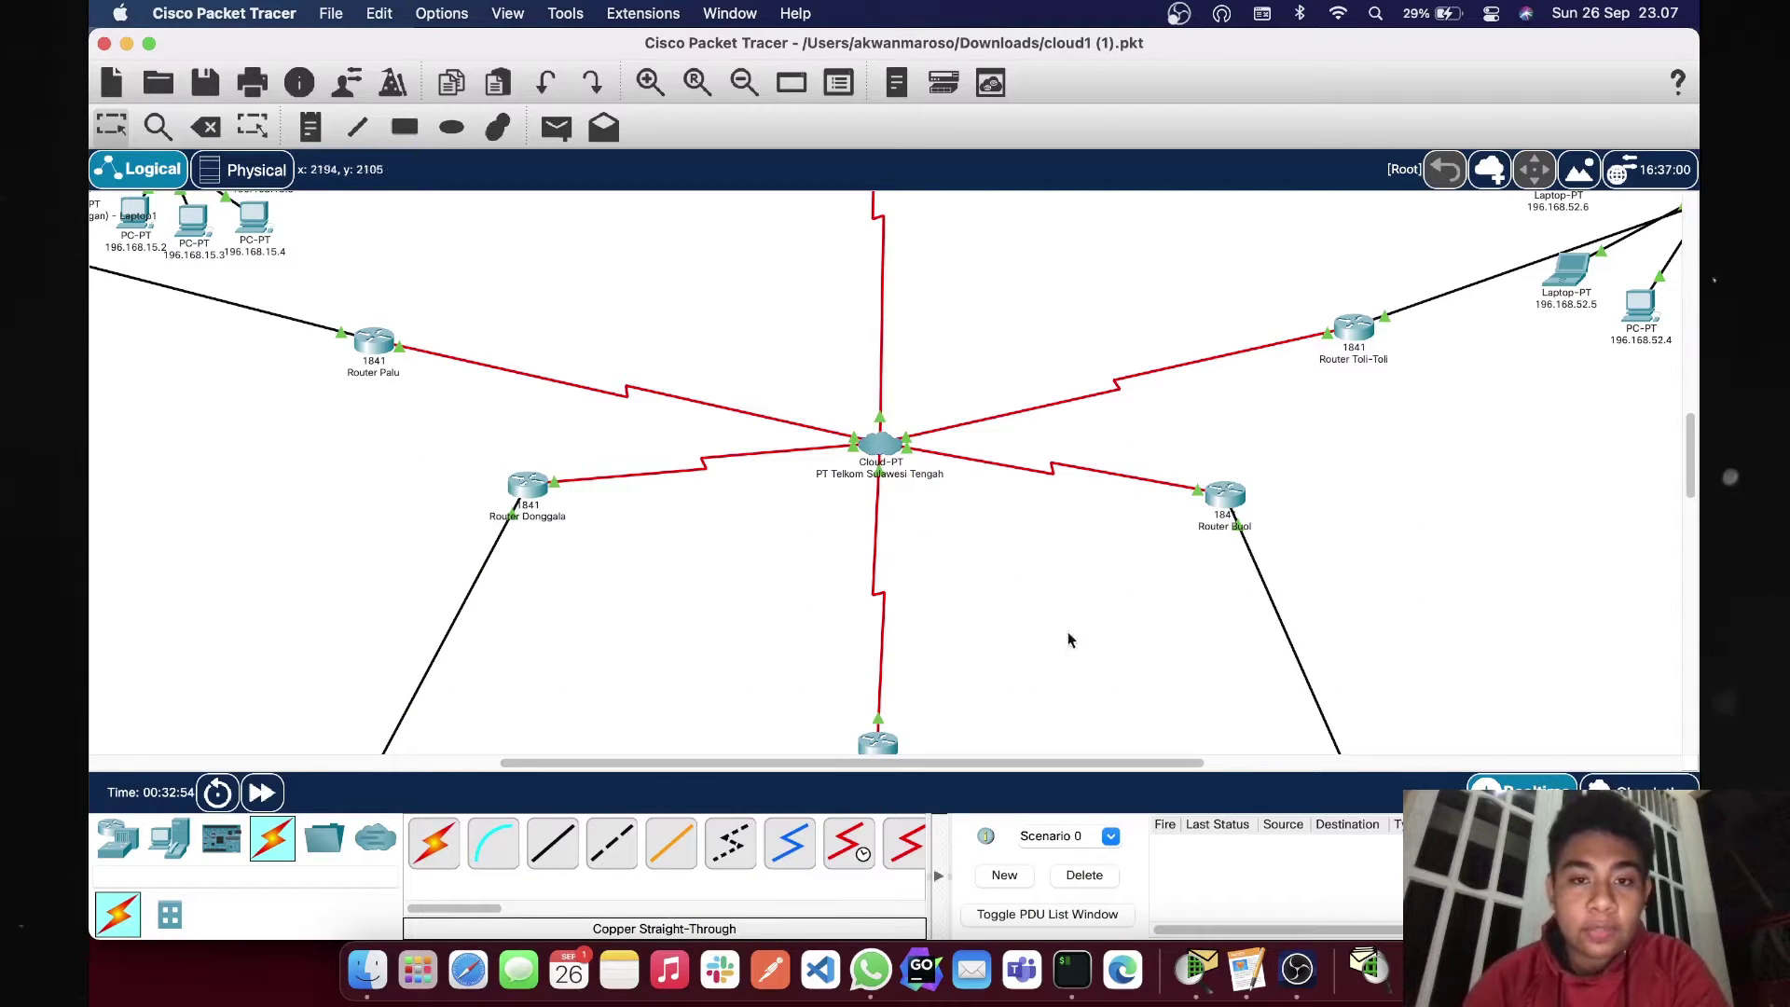
- Review the DLCI tables of Serial0 to Serial3, Serial8 and Serial9 on the PT Telkom Sulawesi Tengah cloud
left_click(879, 447)
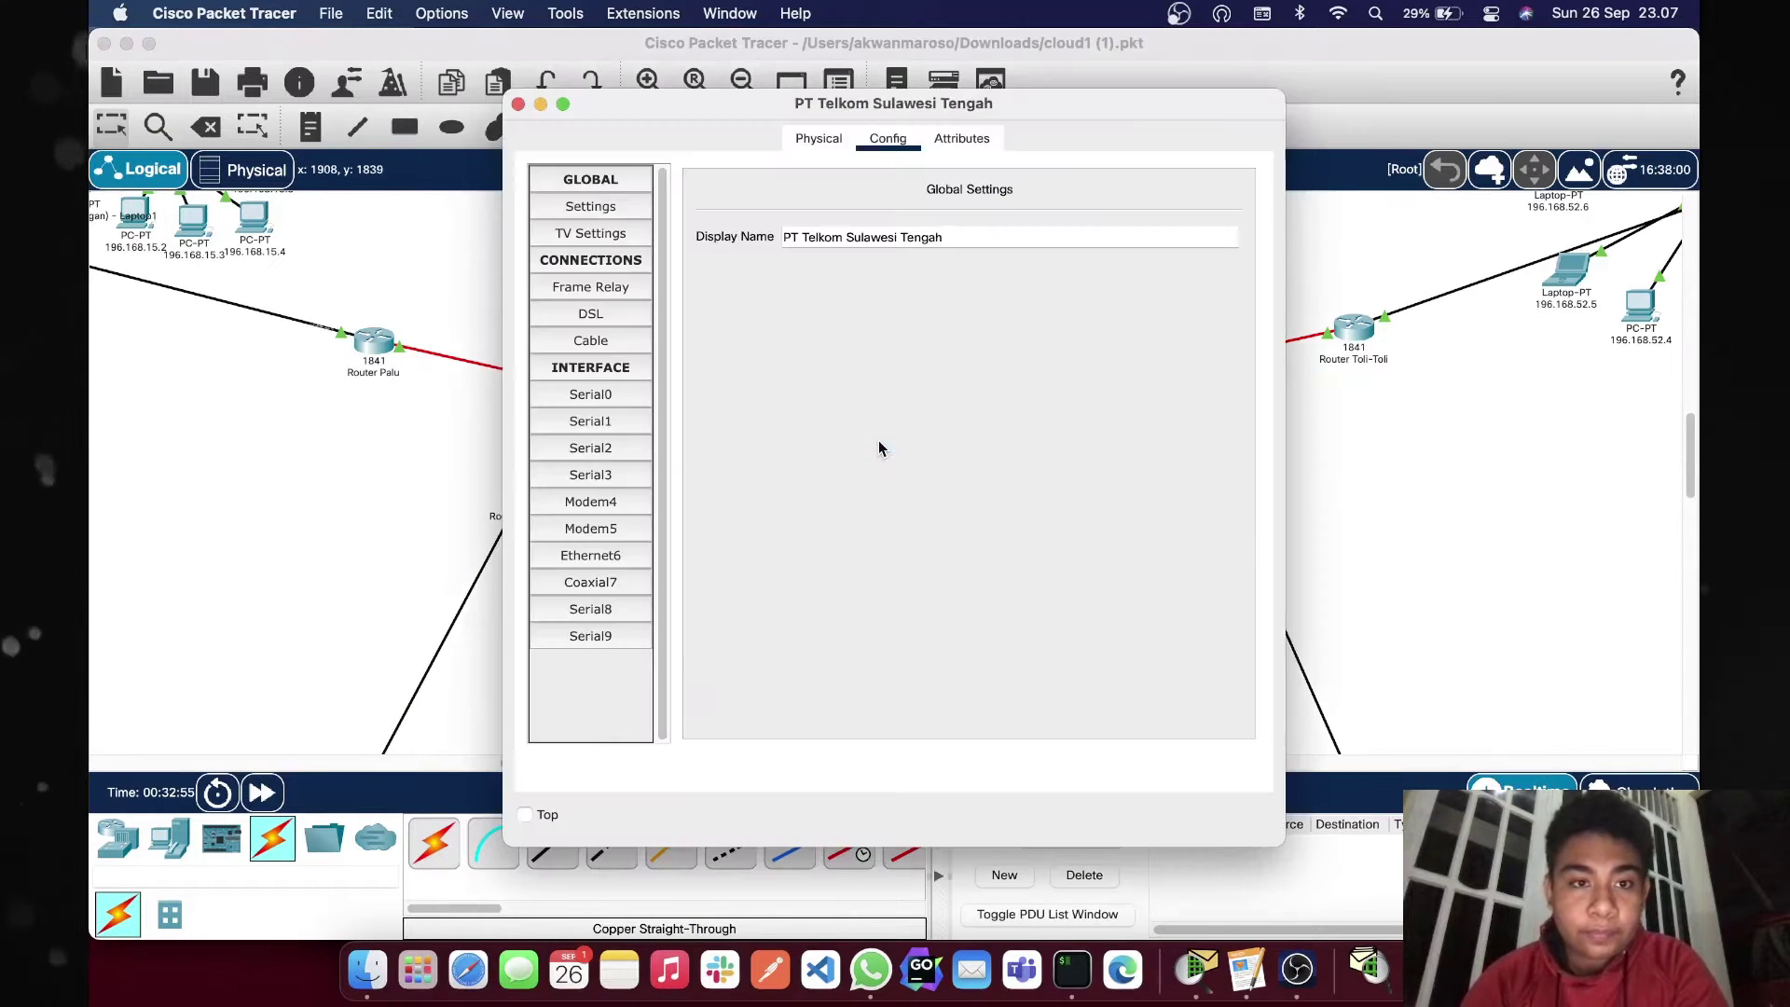
left_click(603, 396)
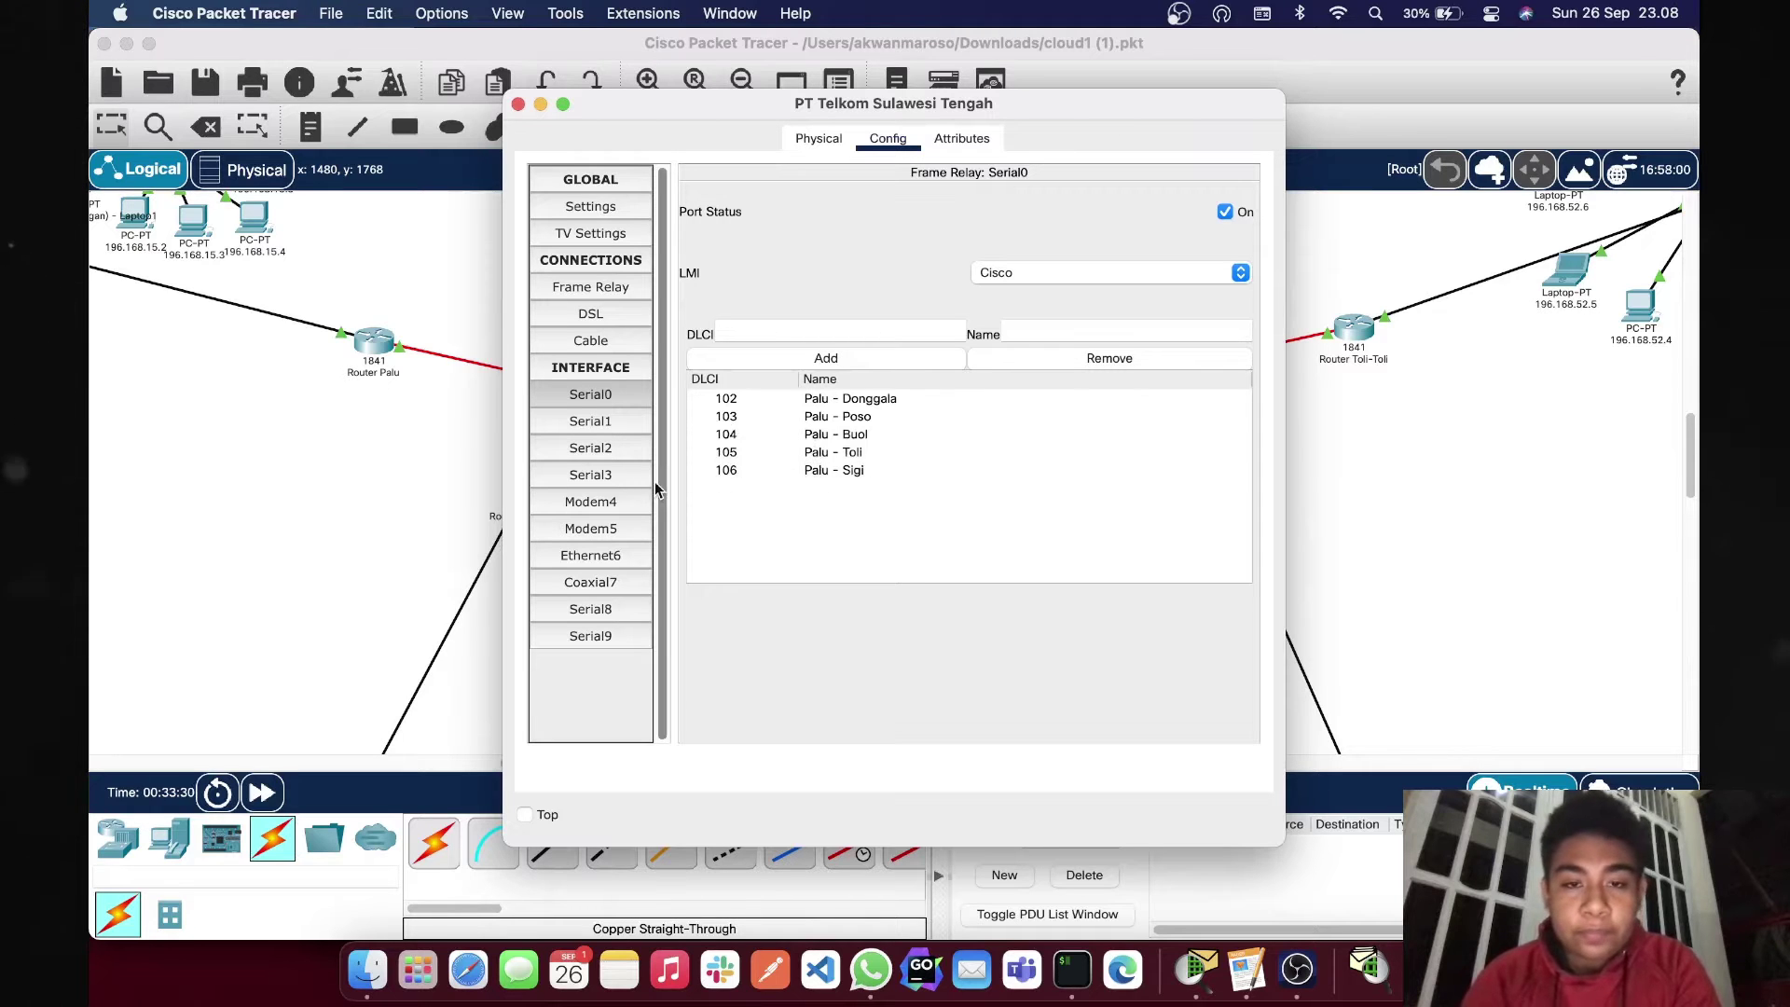
left_click(620, 428)
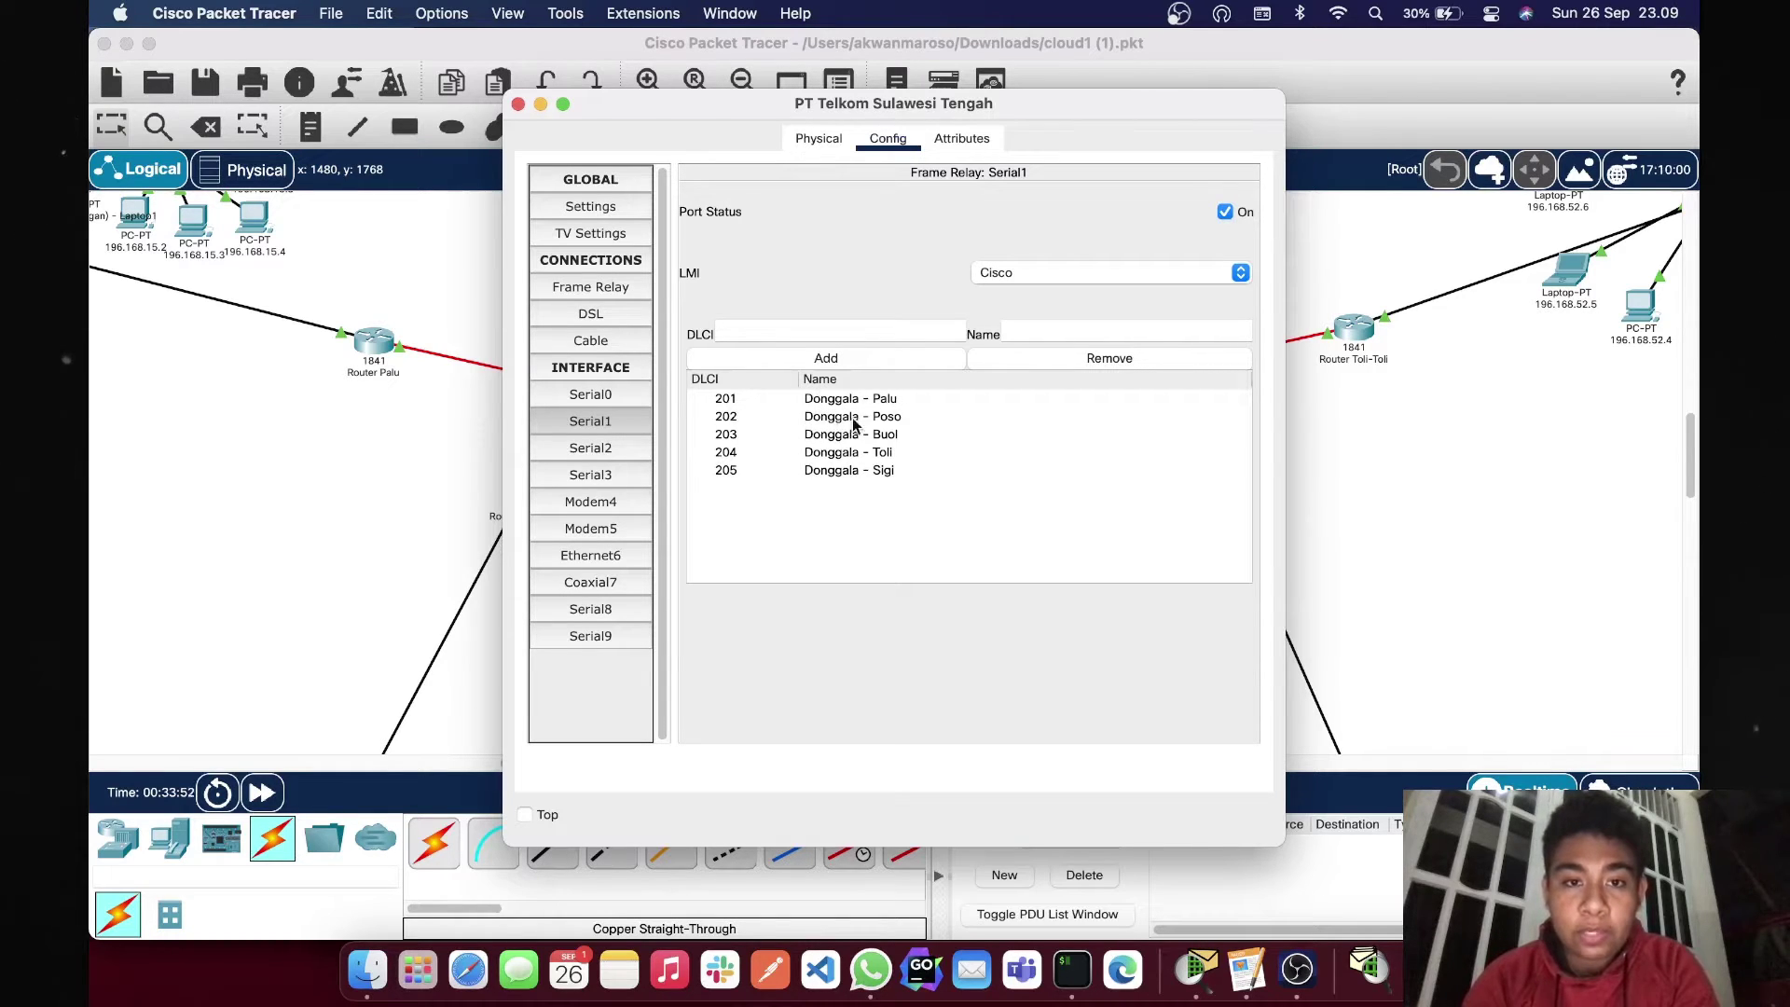
left_click(617, 451)
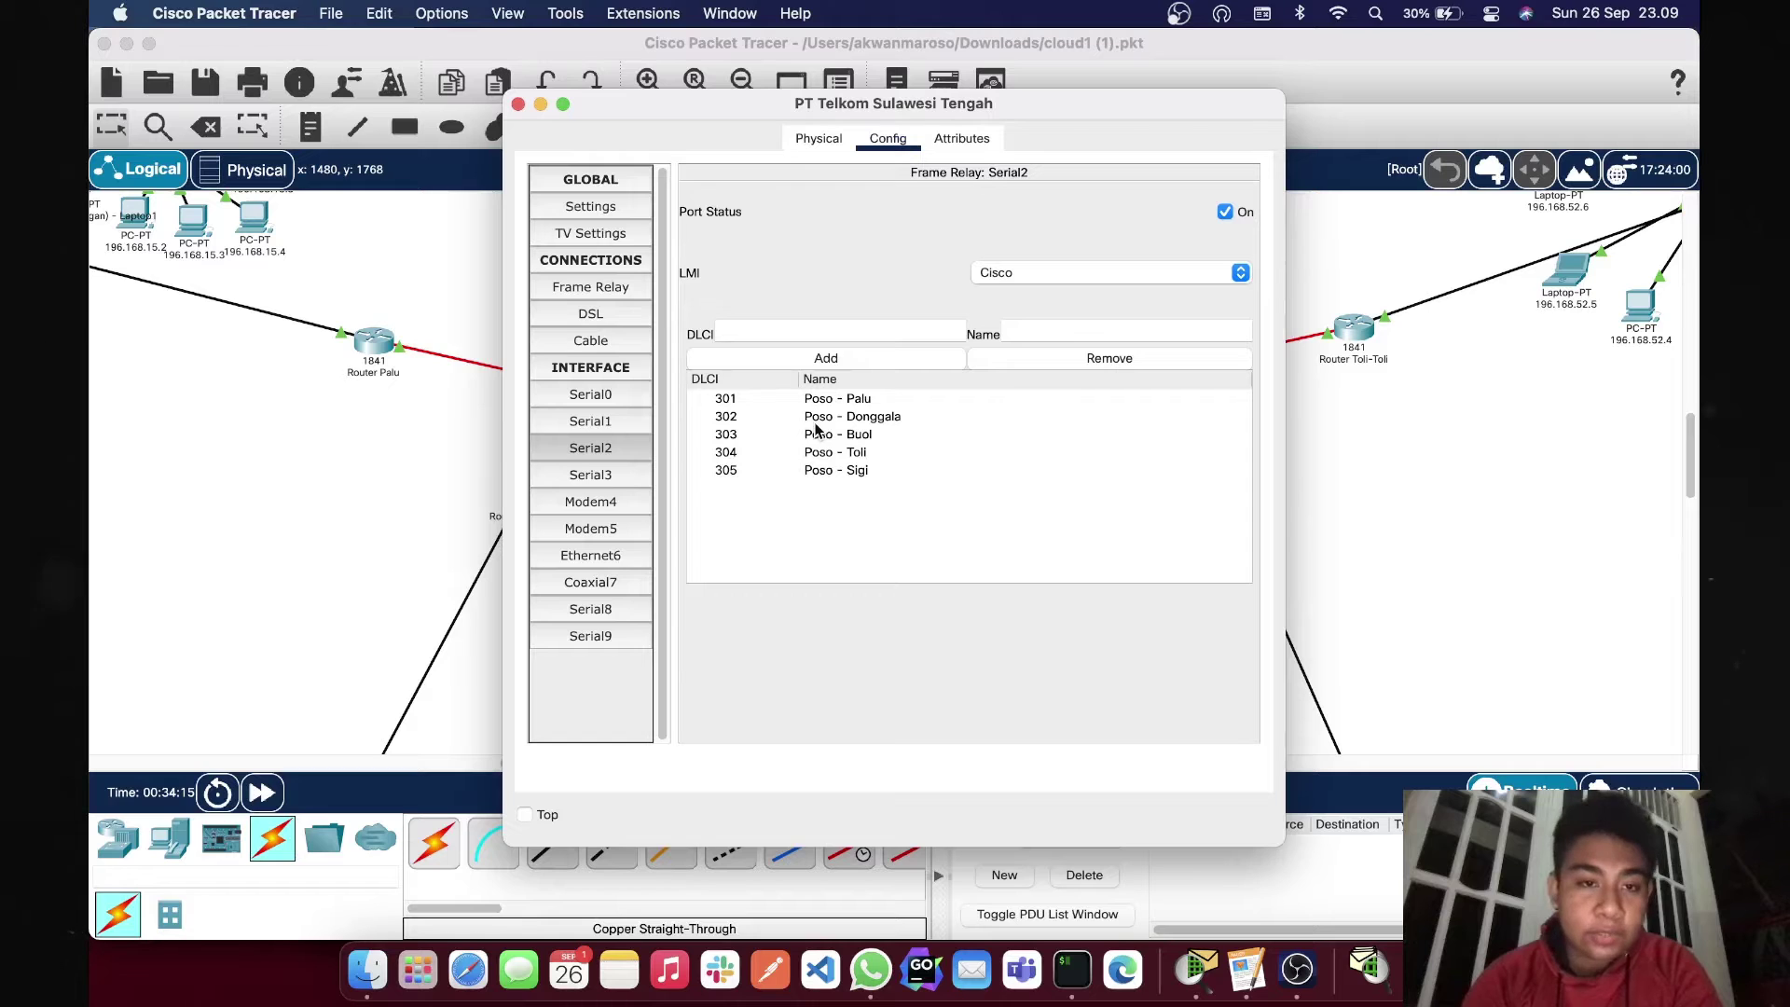
left_click(621, 475)
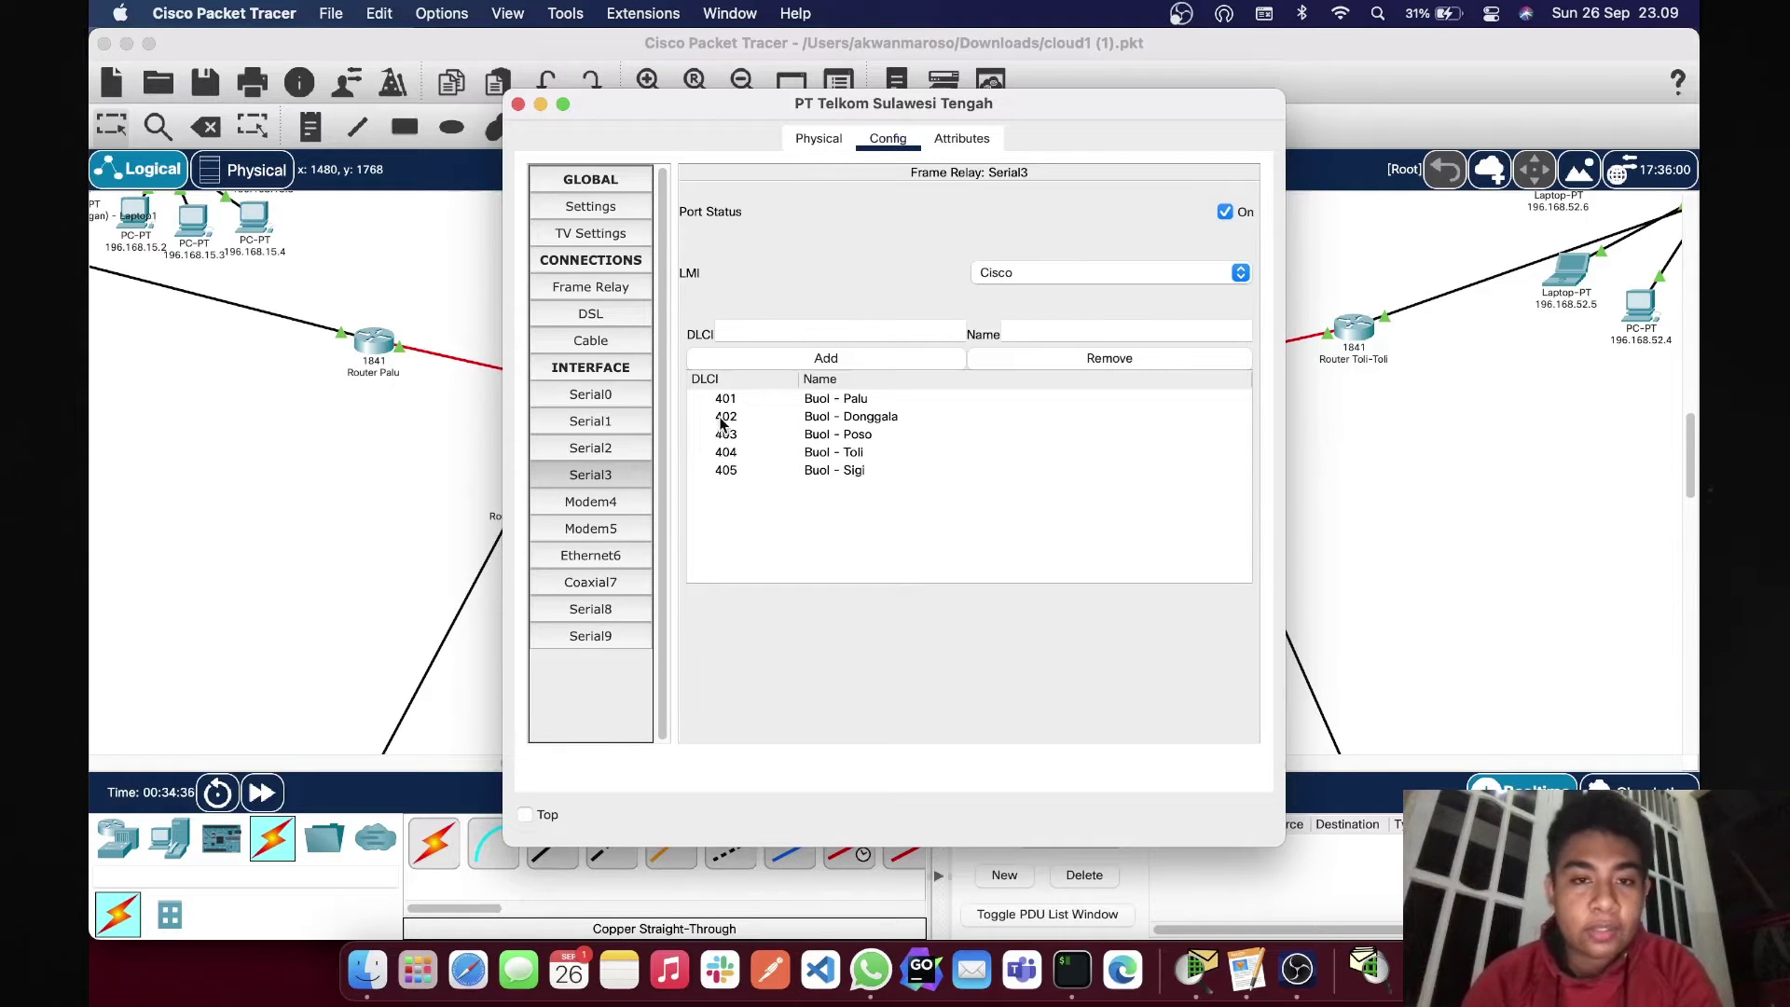
left_click(609, 612)
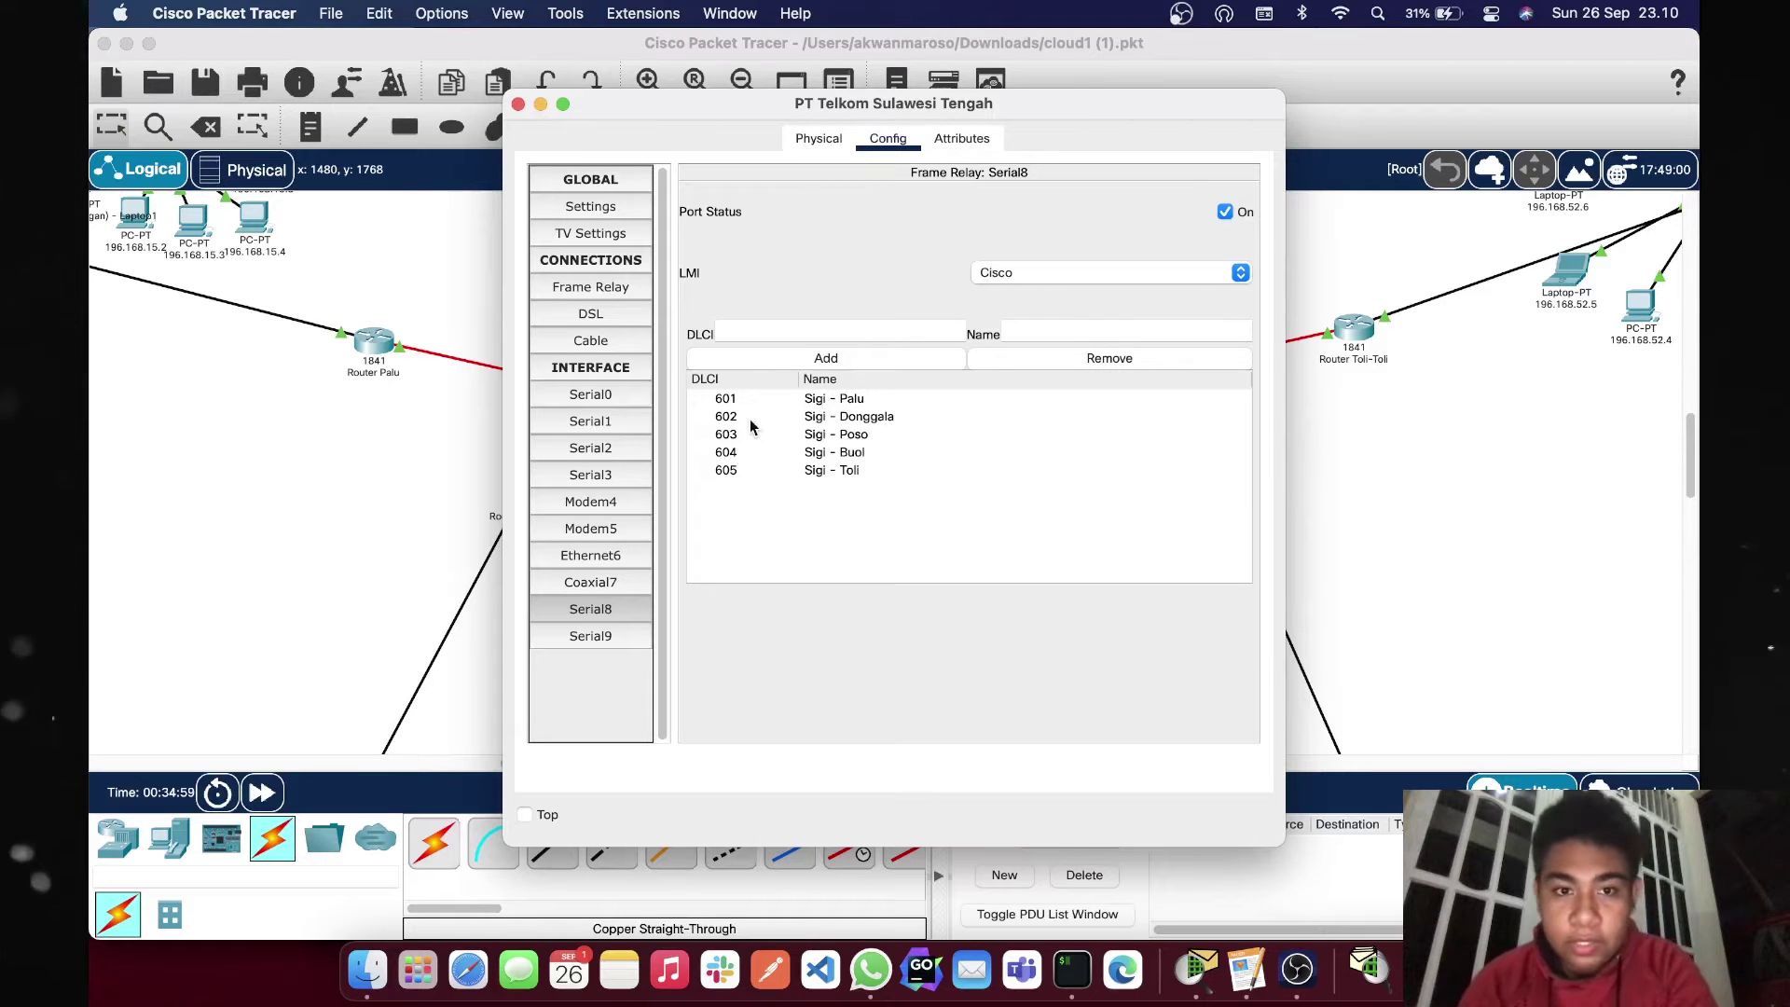
left_click(595, 644)
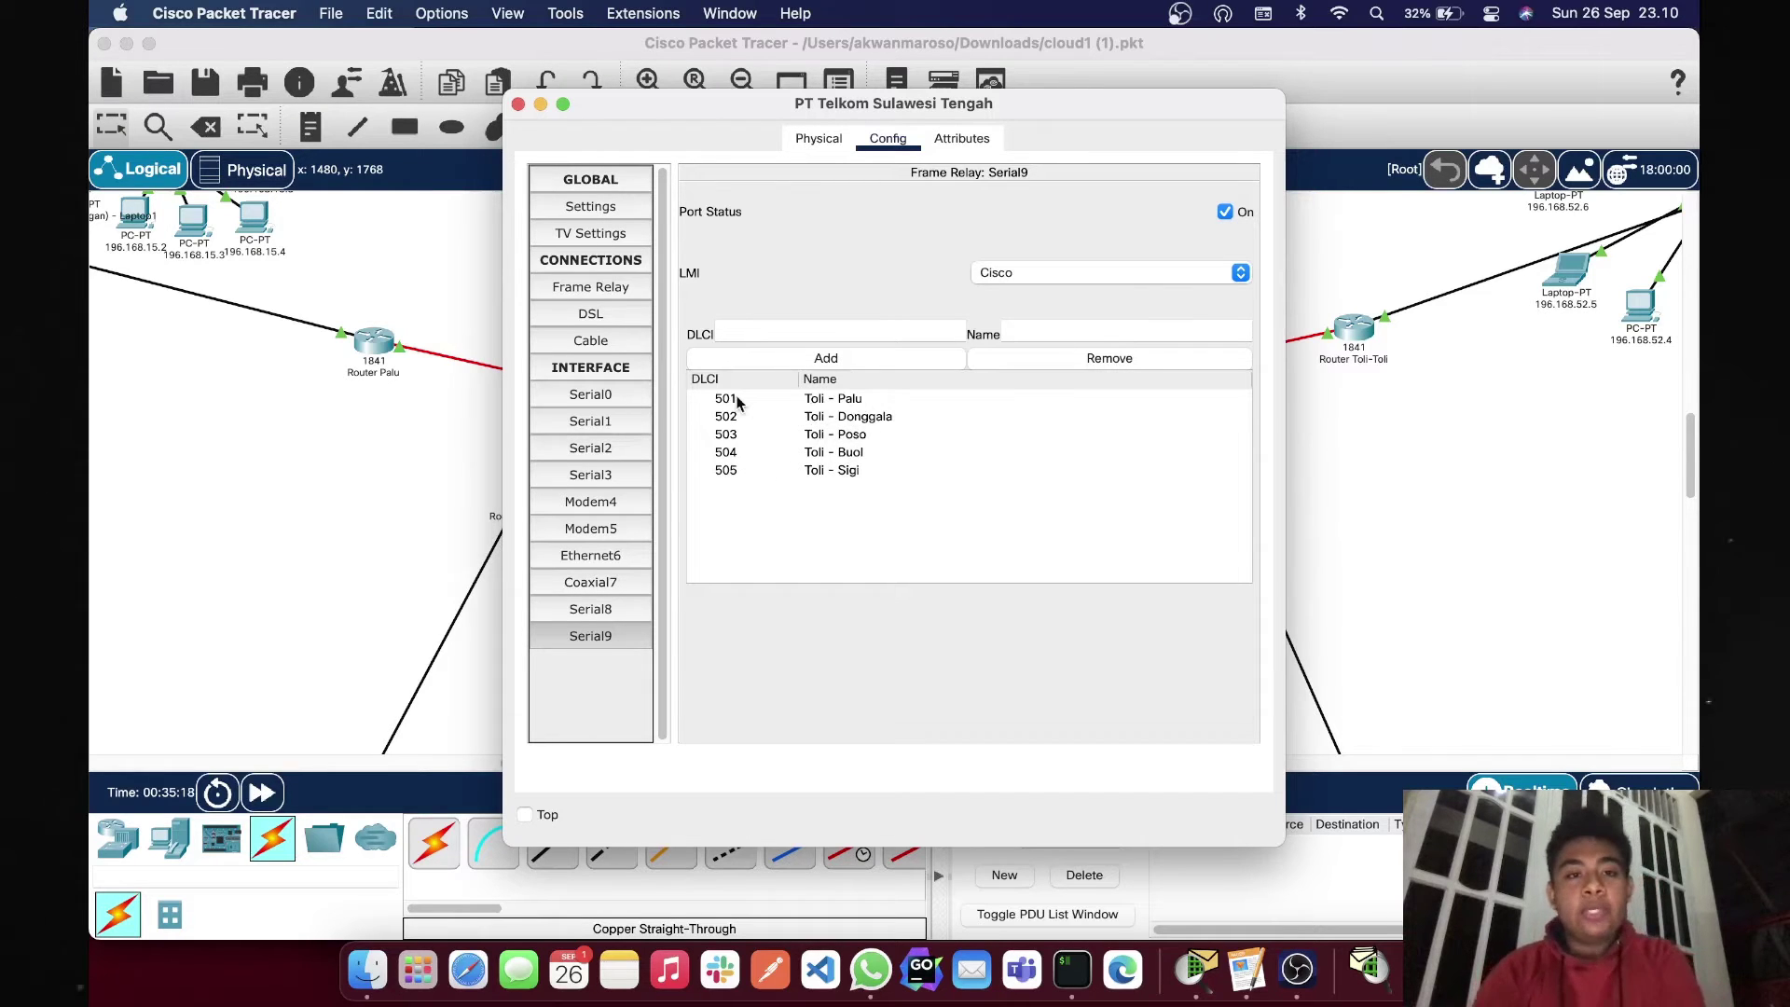
- Check the cloud's Frame Relay sublink connections against the DLCI entries of Serial0 and Serial8
left_click(628, 301)
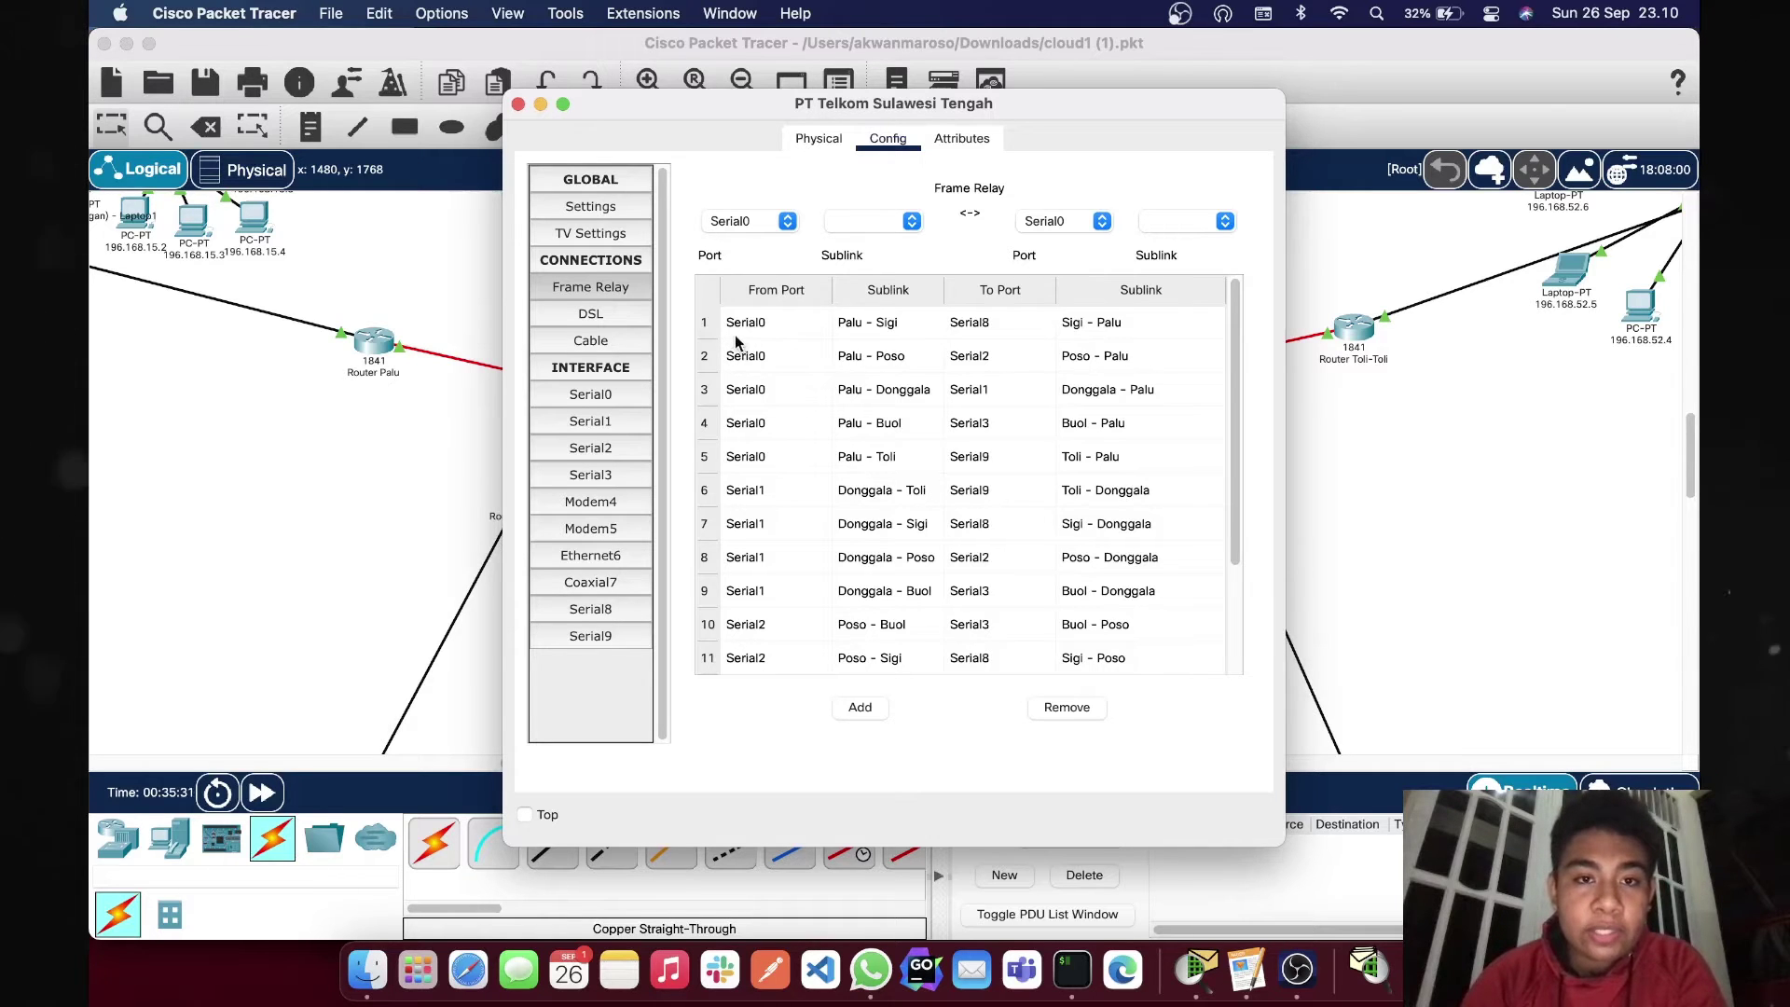
left_click(621, 395)
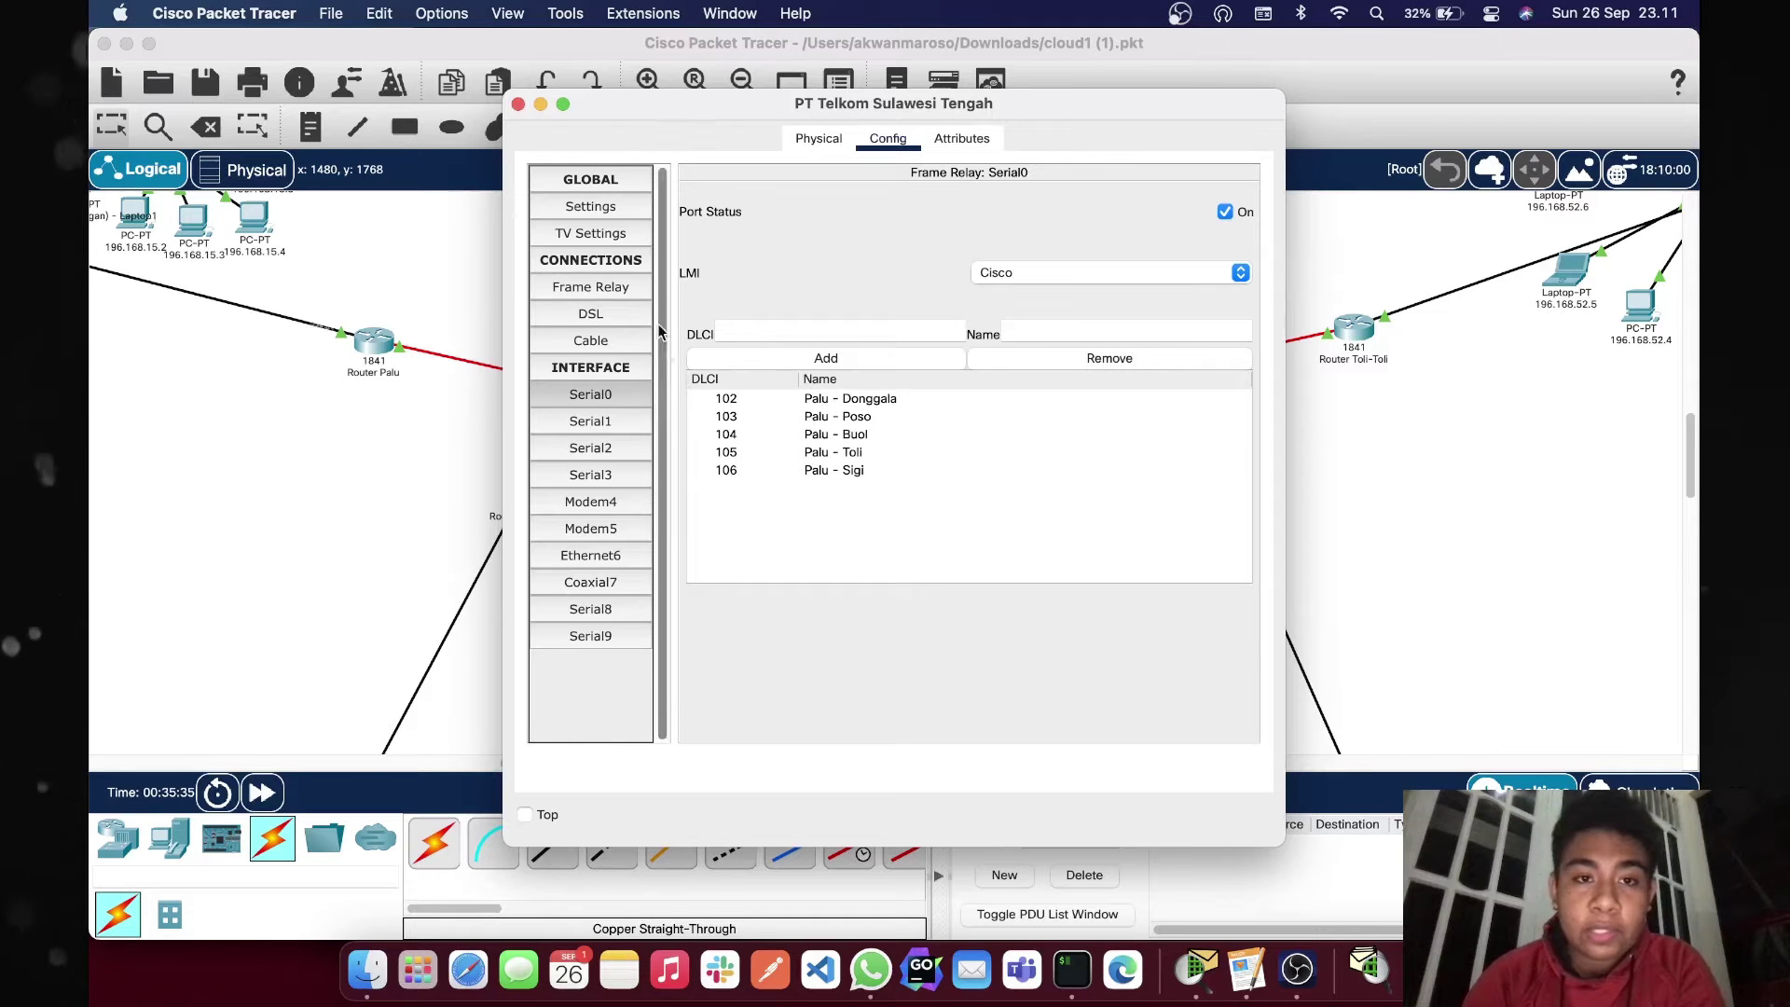
left_click(623, 286)
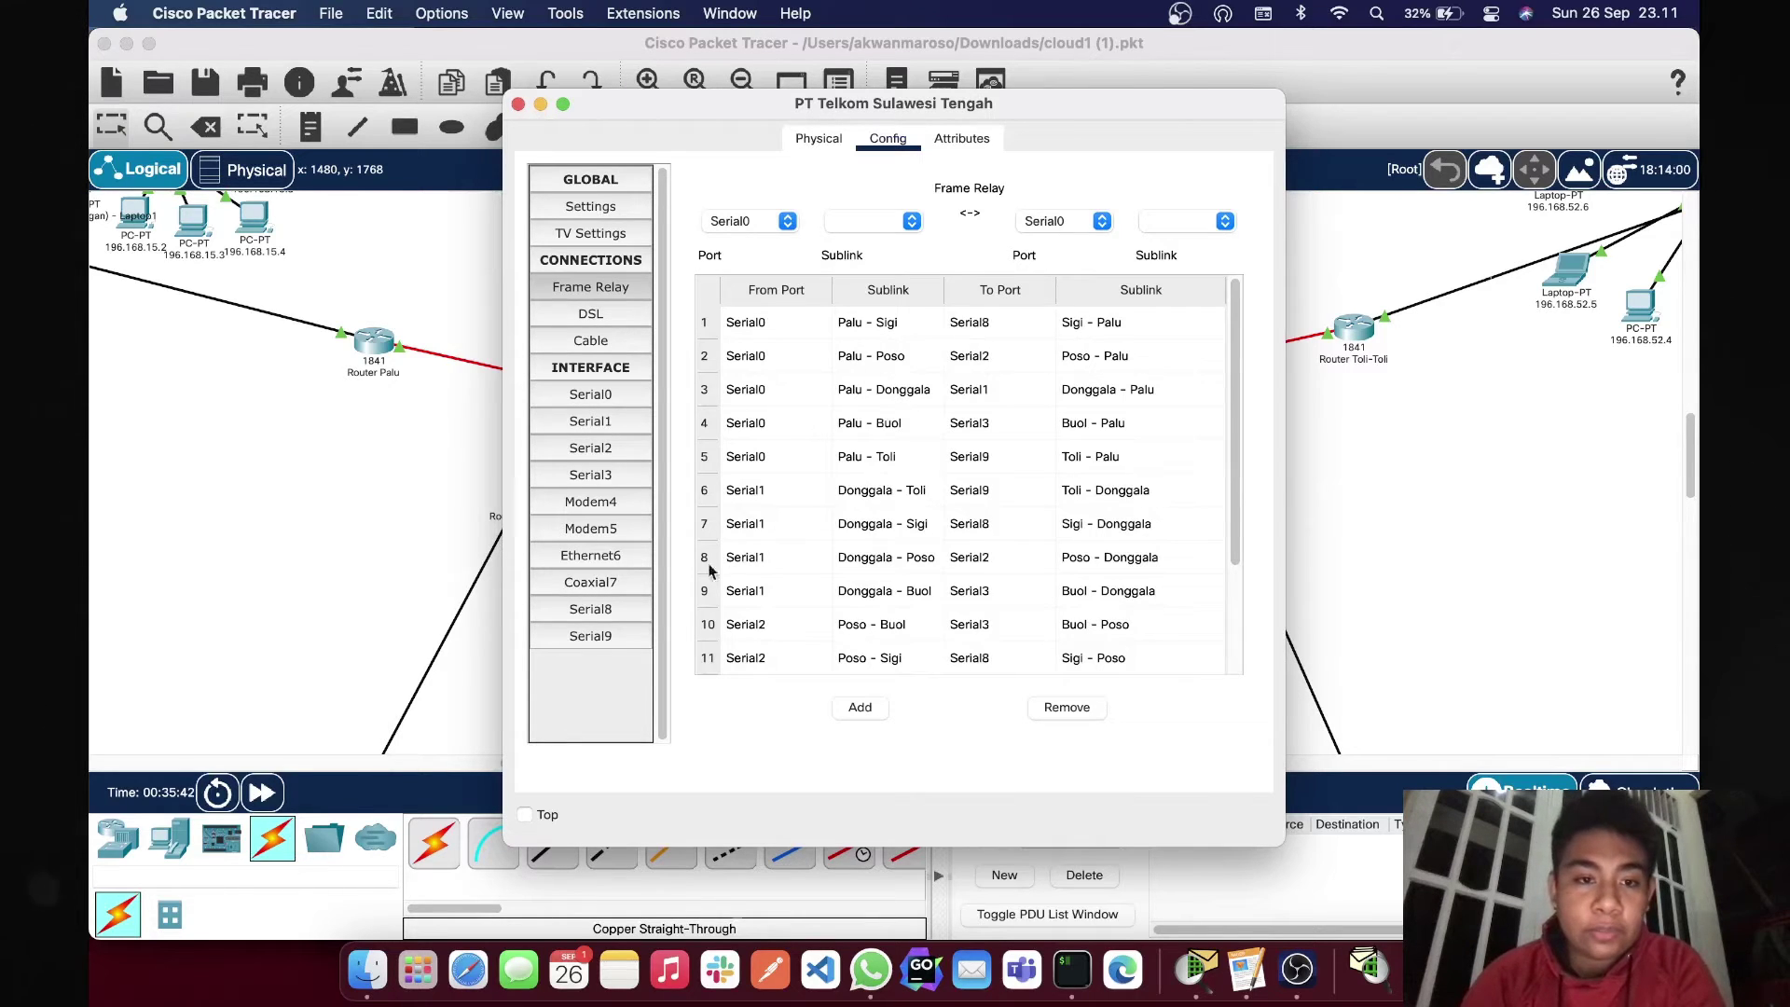
left_click(623, 612)
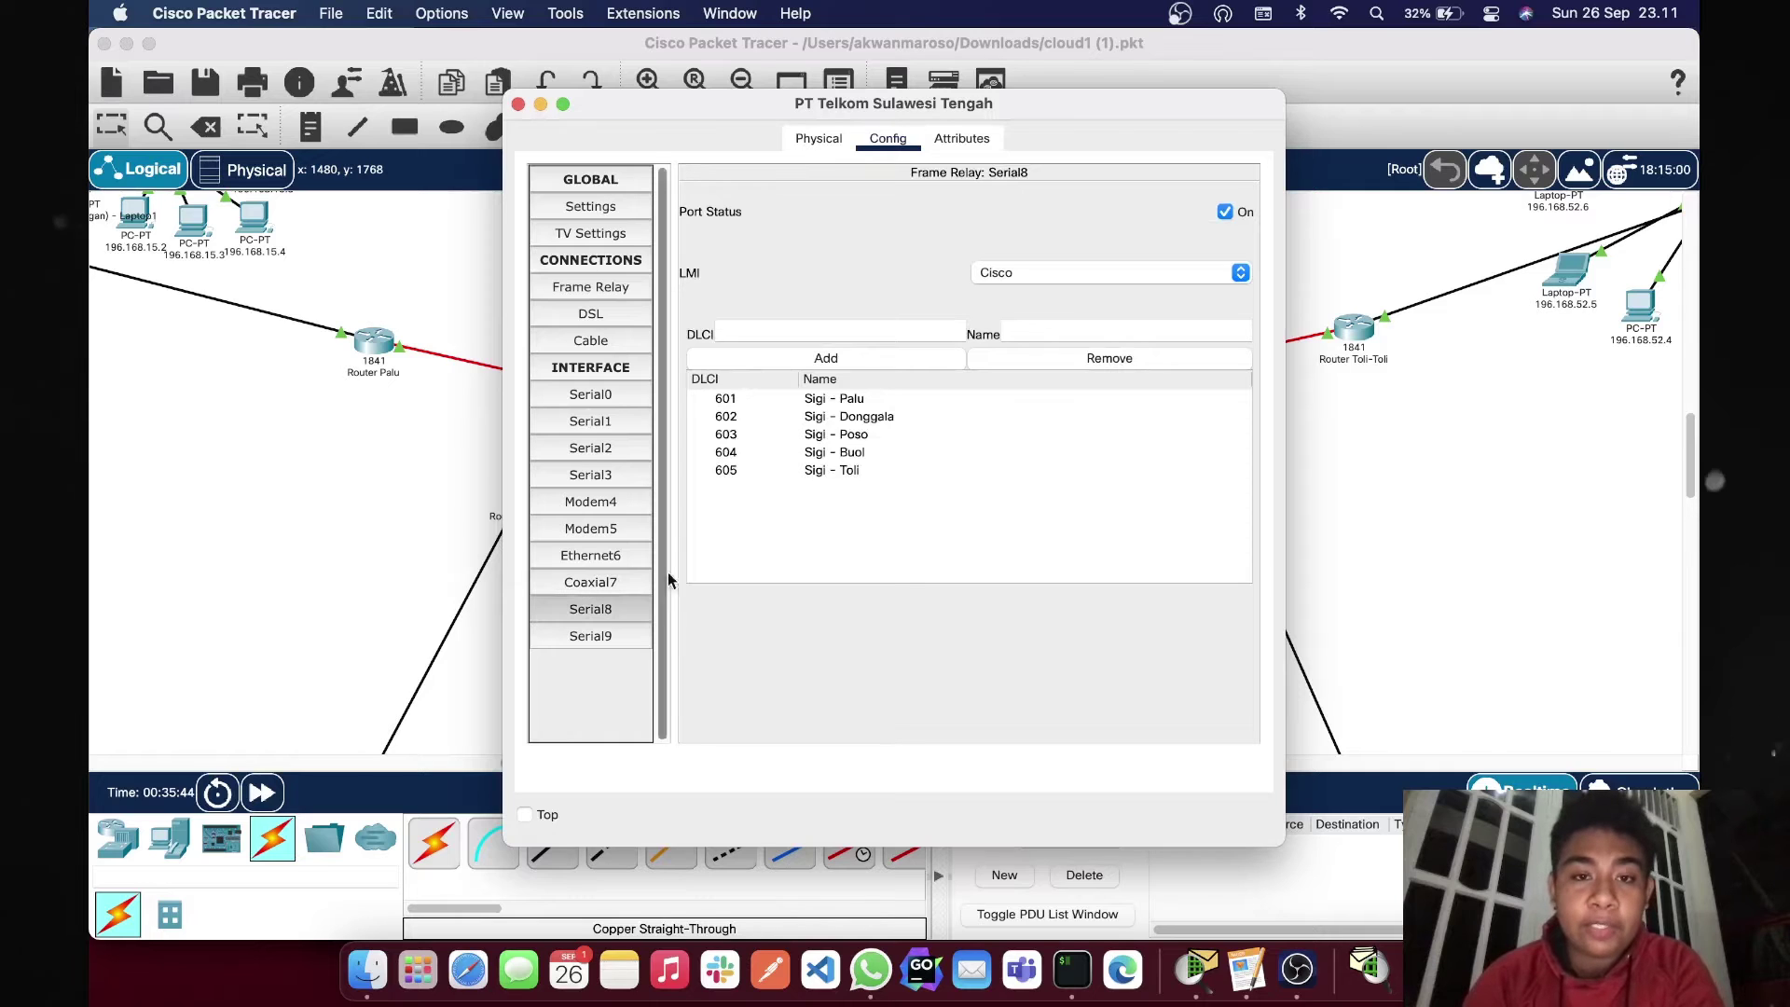
left_click(628, 288)
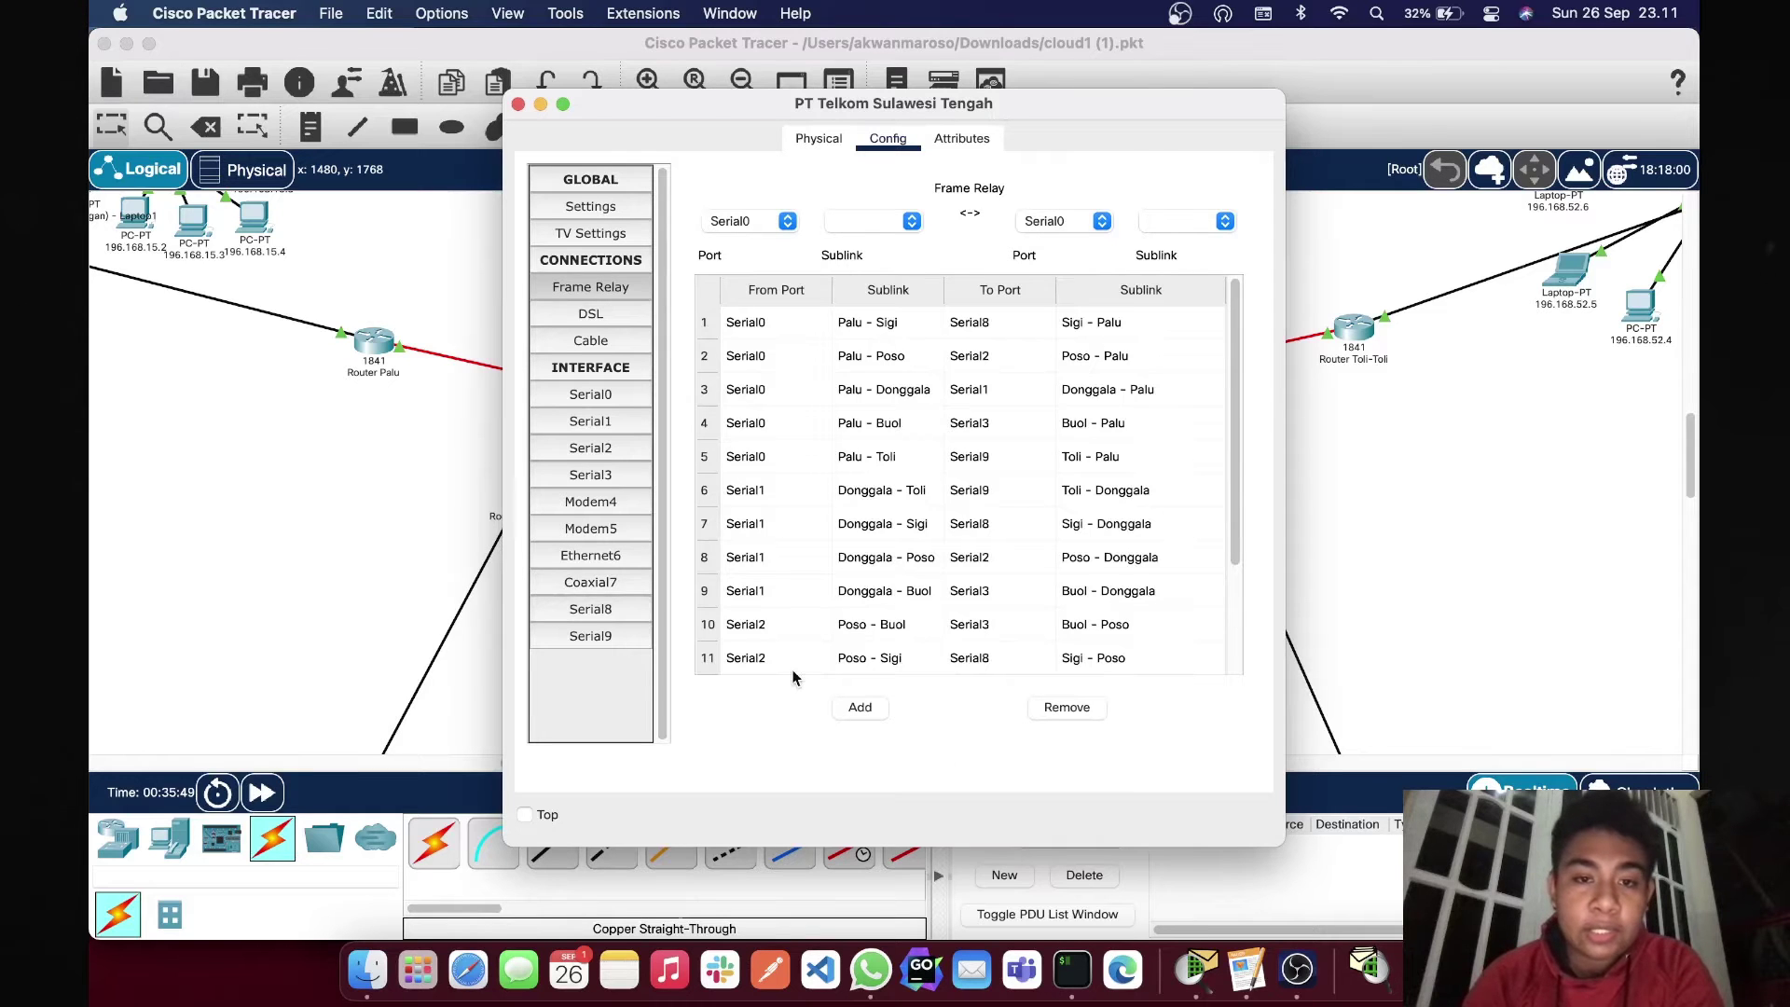
scroll(886, 570, "down", 3)
scroll(886, 571, "up", 3)
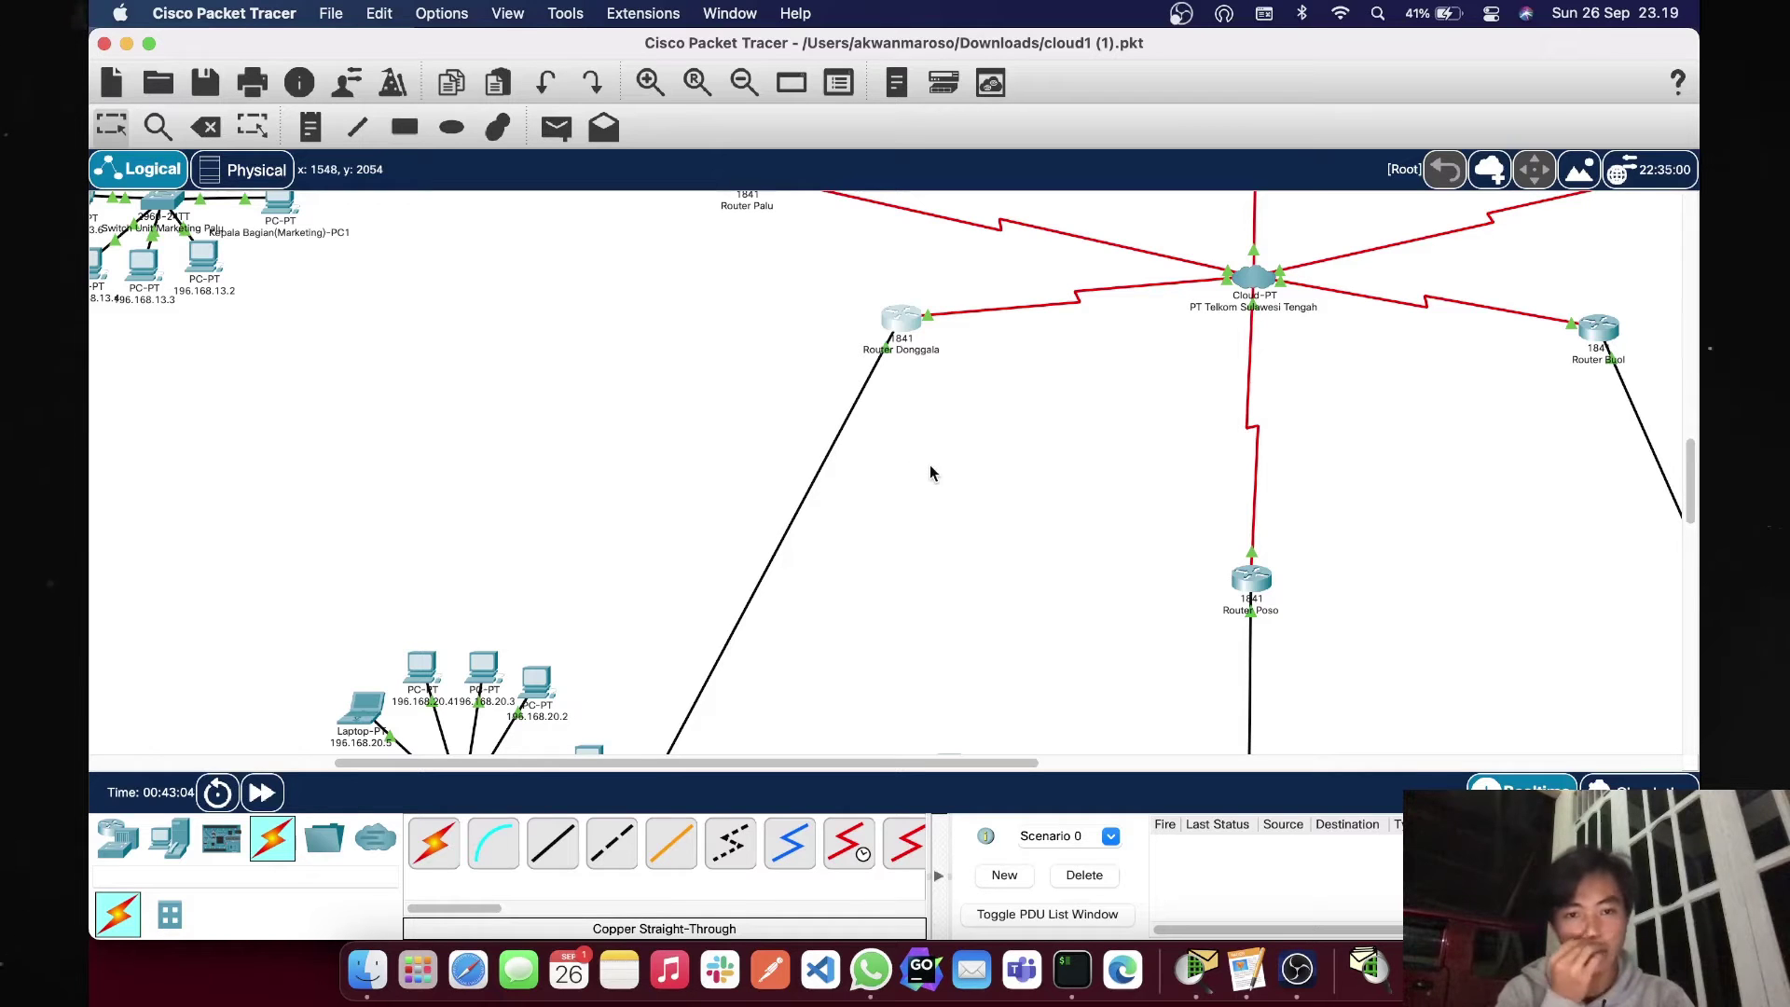
- Inspect the IP settings of FastEthernet0/0 and Serial0/0/0 on Router Donggala
left_click(900, 314)
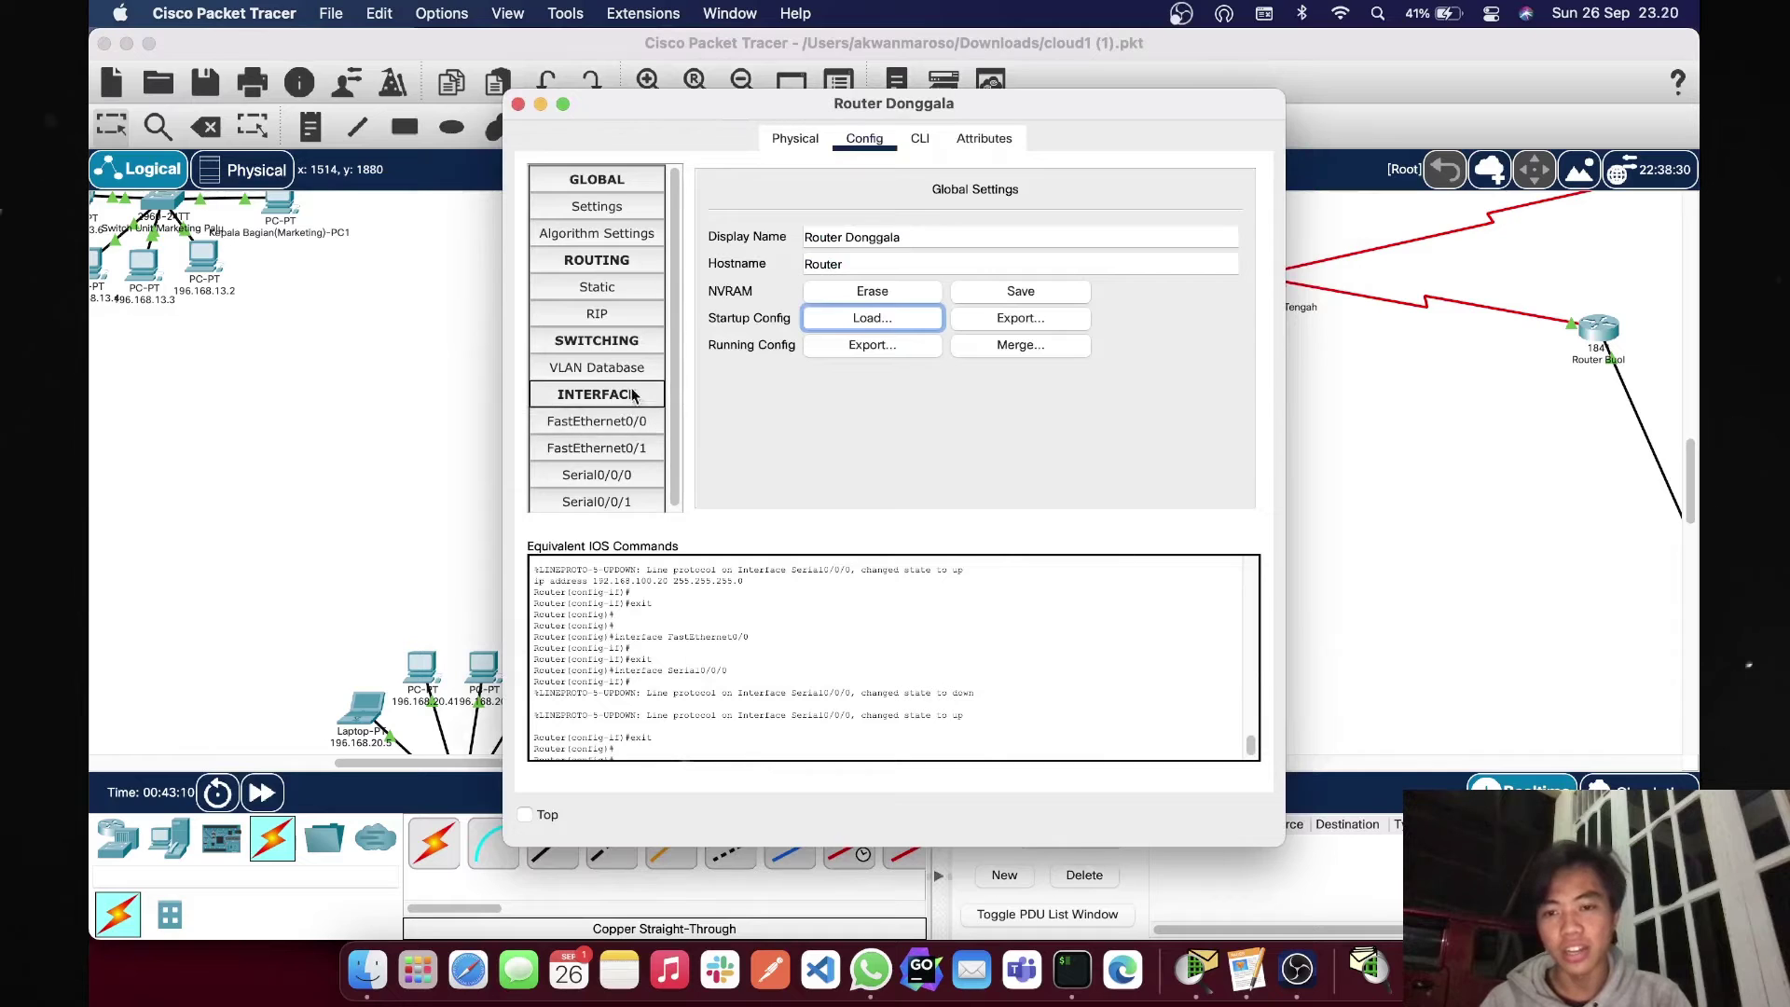
left_click(626, 422)
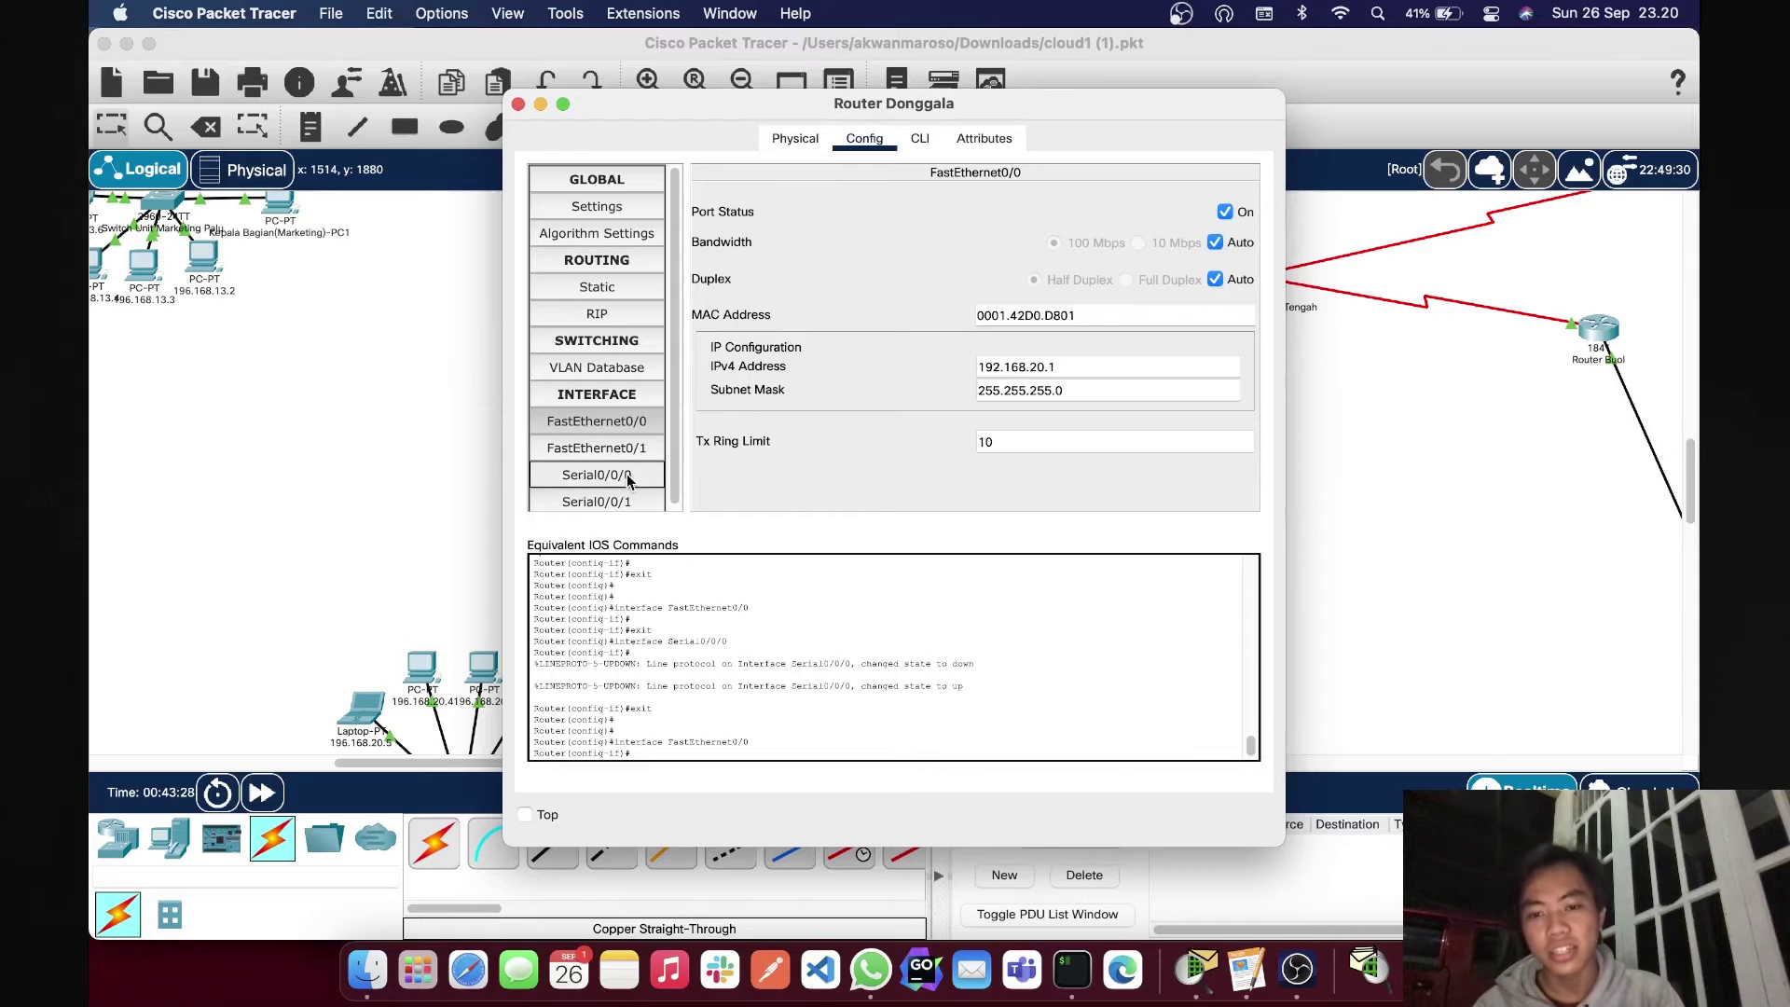
left_click(625, 476)
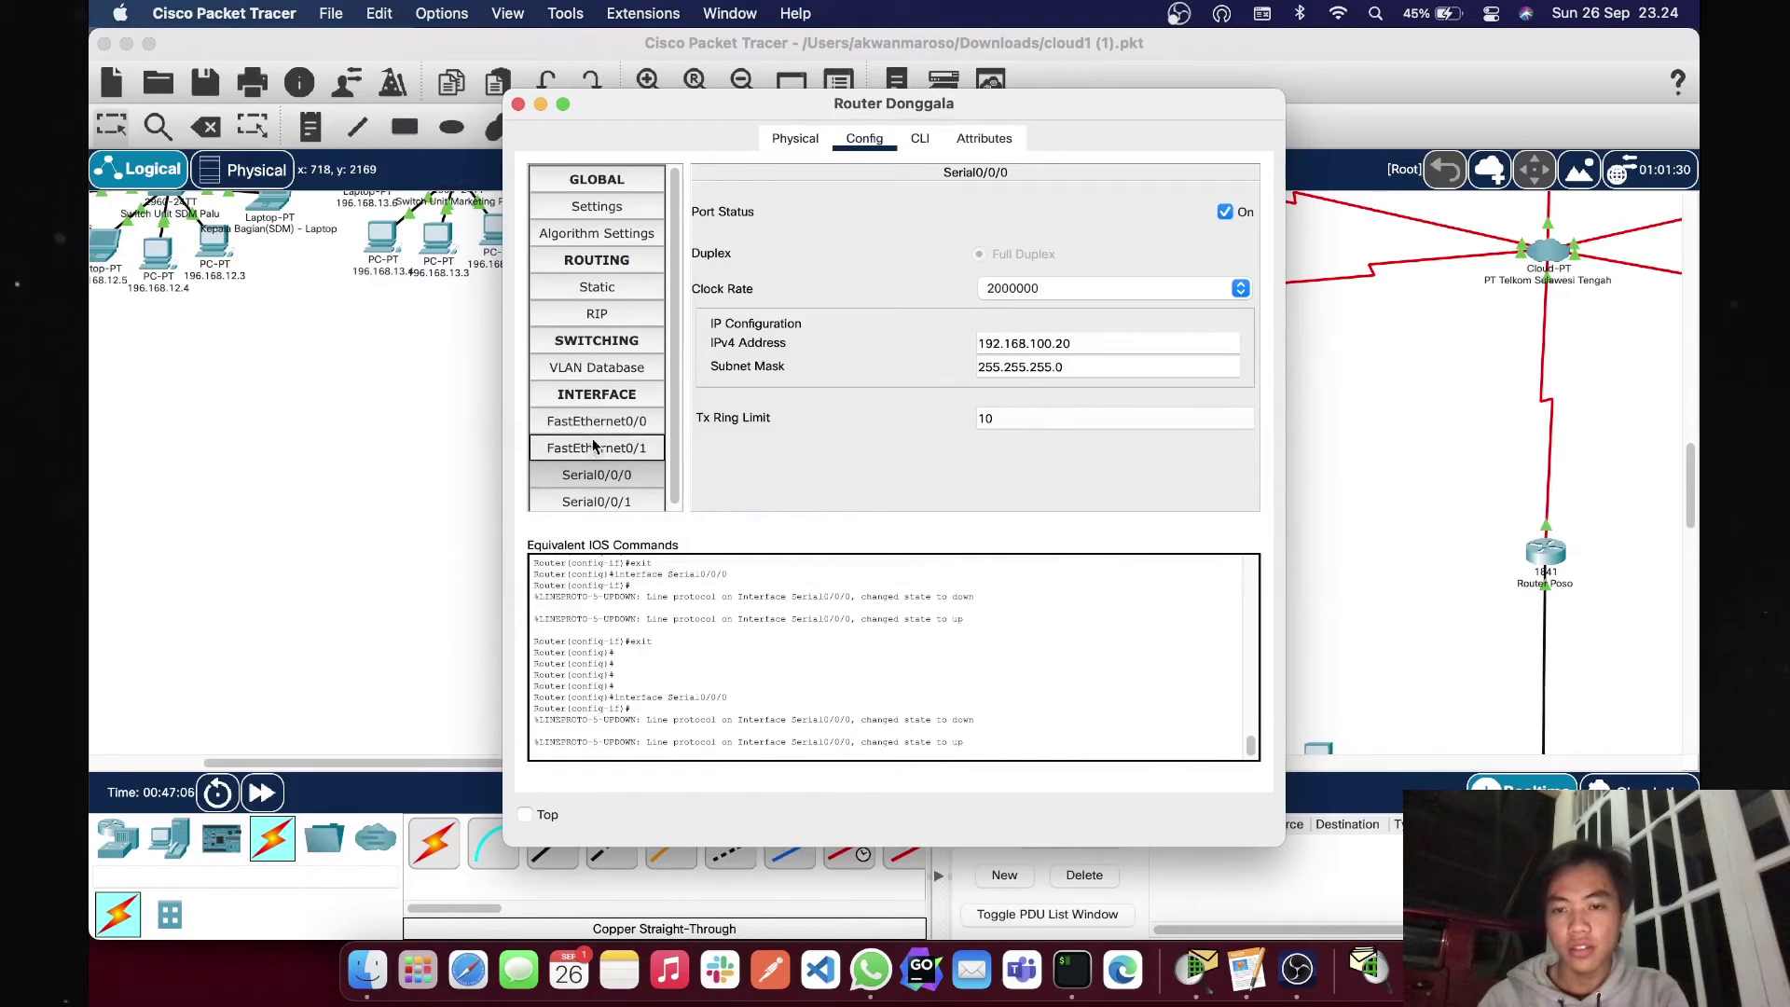
left_click(587, 478)
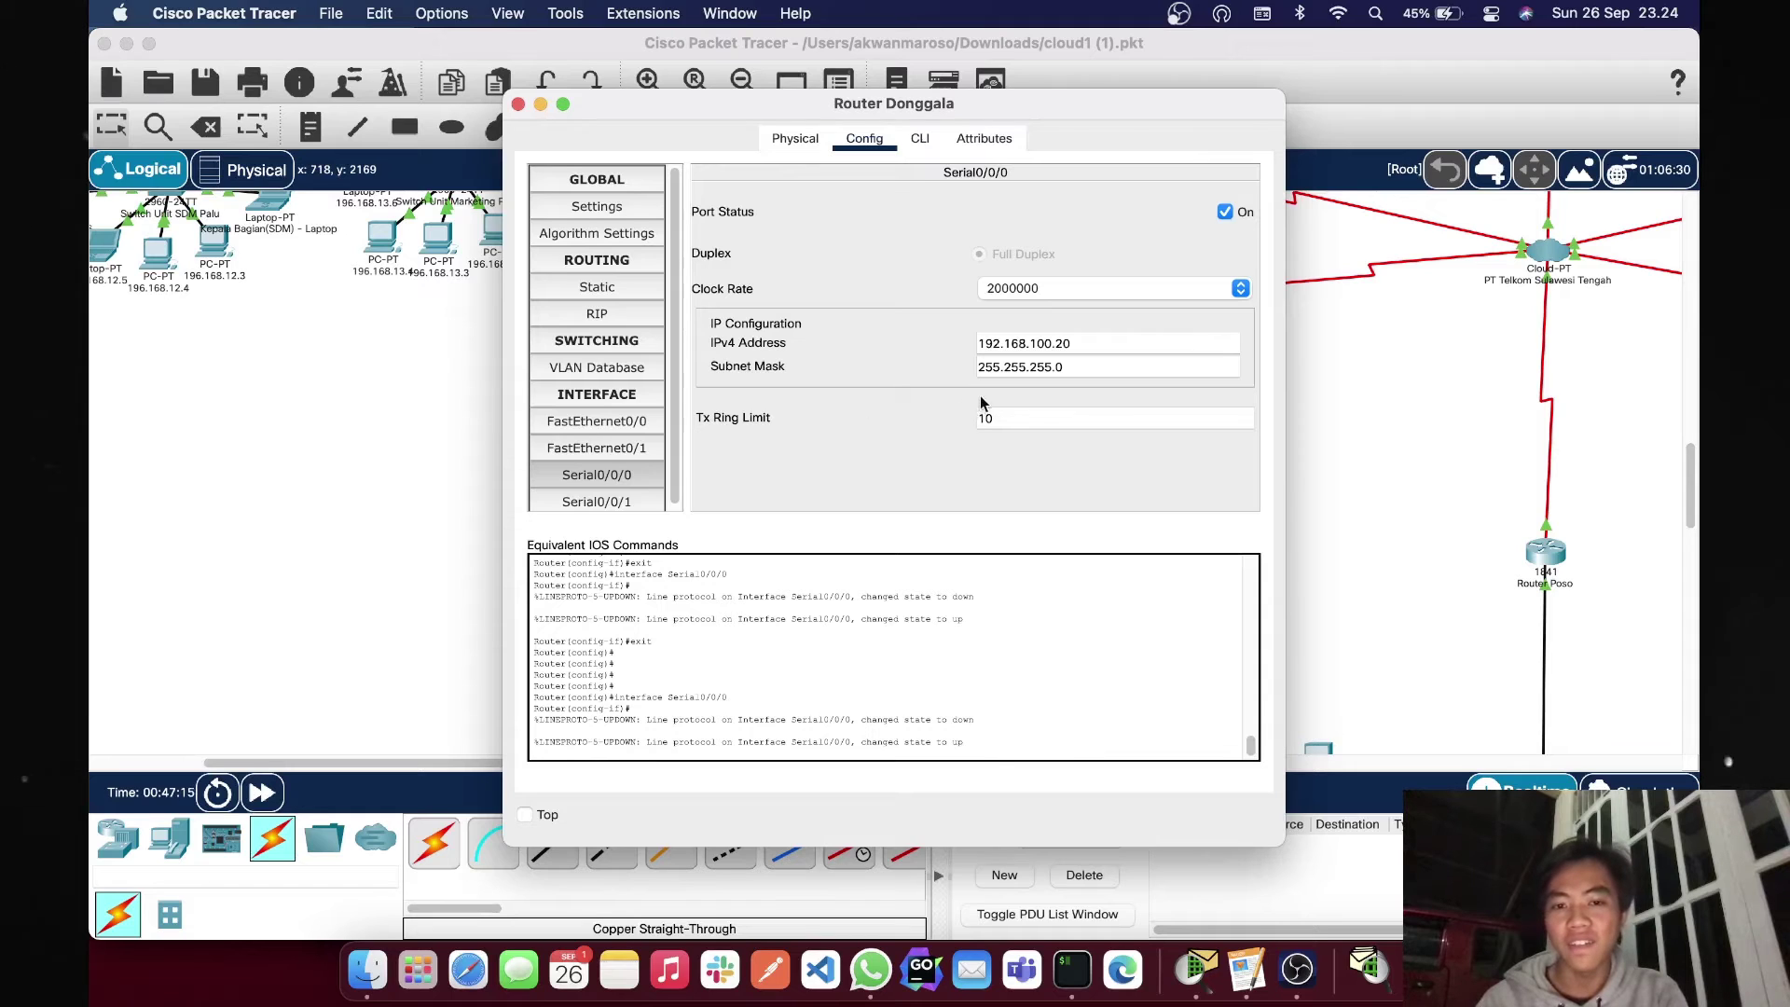
- Review the static routes of Router Donggala, repositioning its window to uncover the topology
left_click(621, 284)
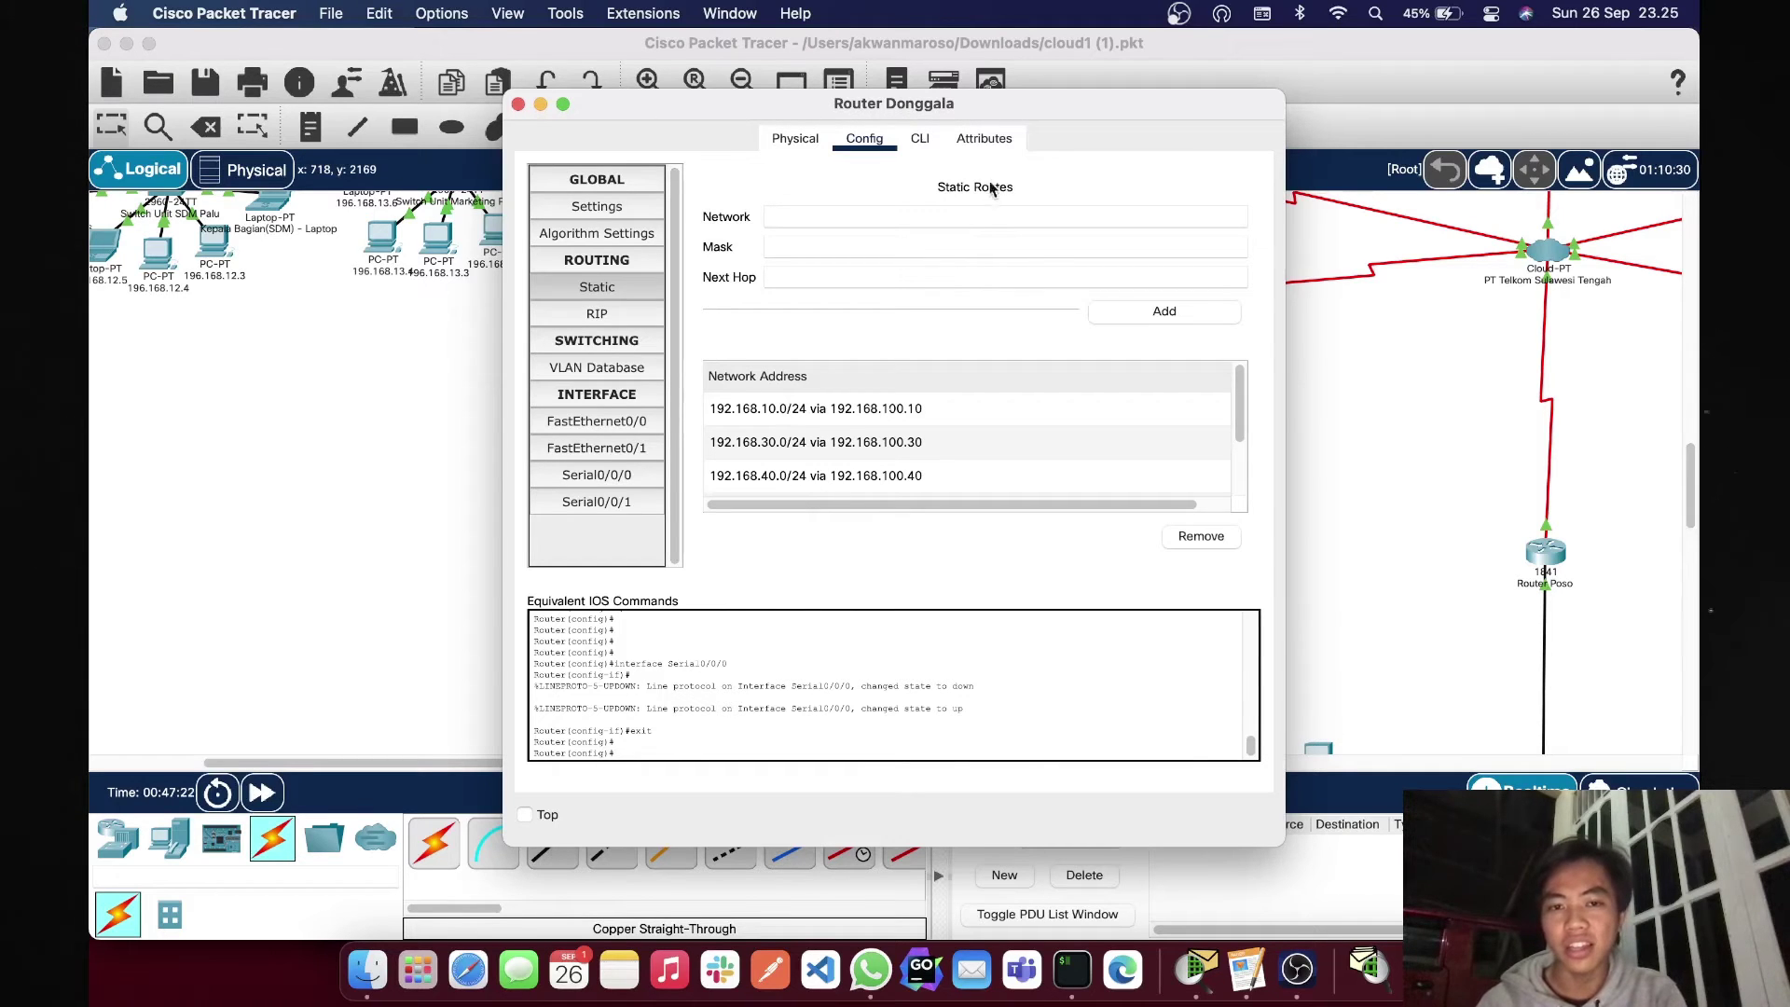
left_click_drag(1045, 110, 1412, 149)
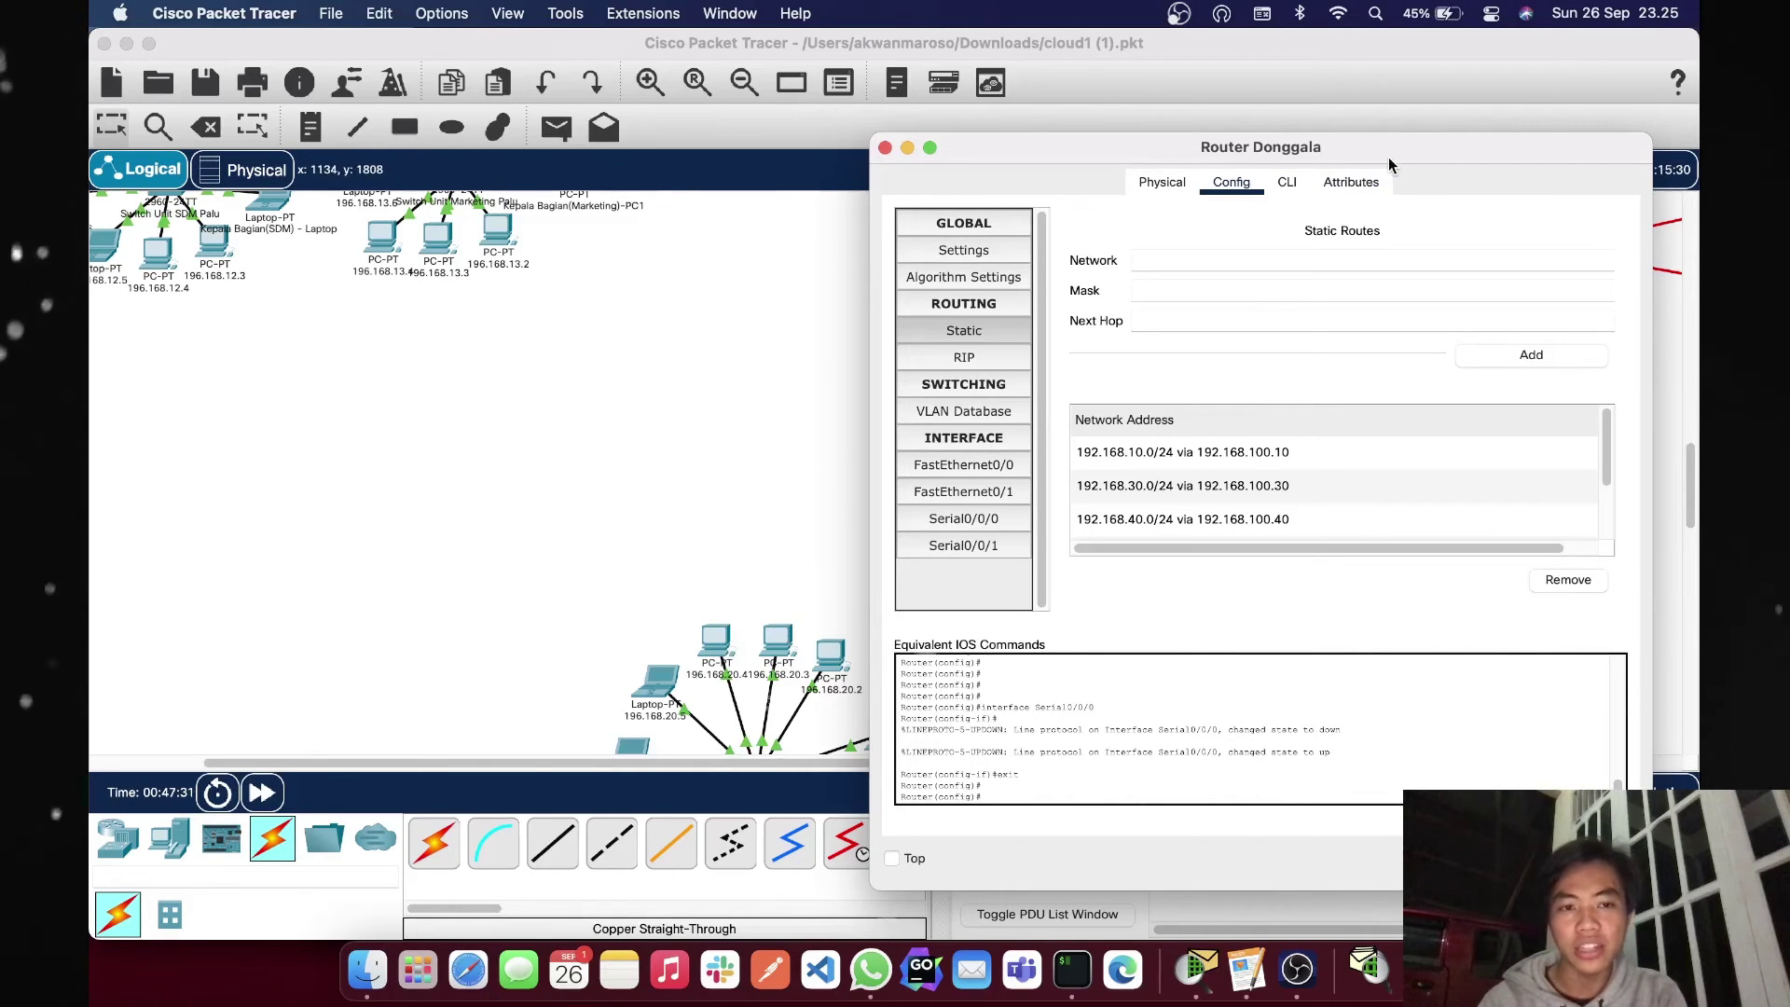
left_click_drag(1389, 156, 1154, 138)
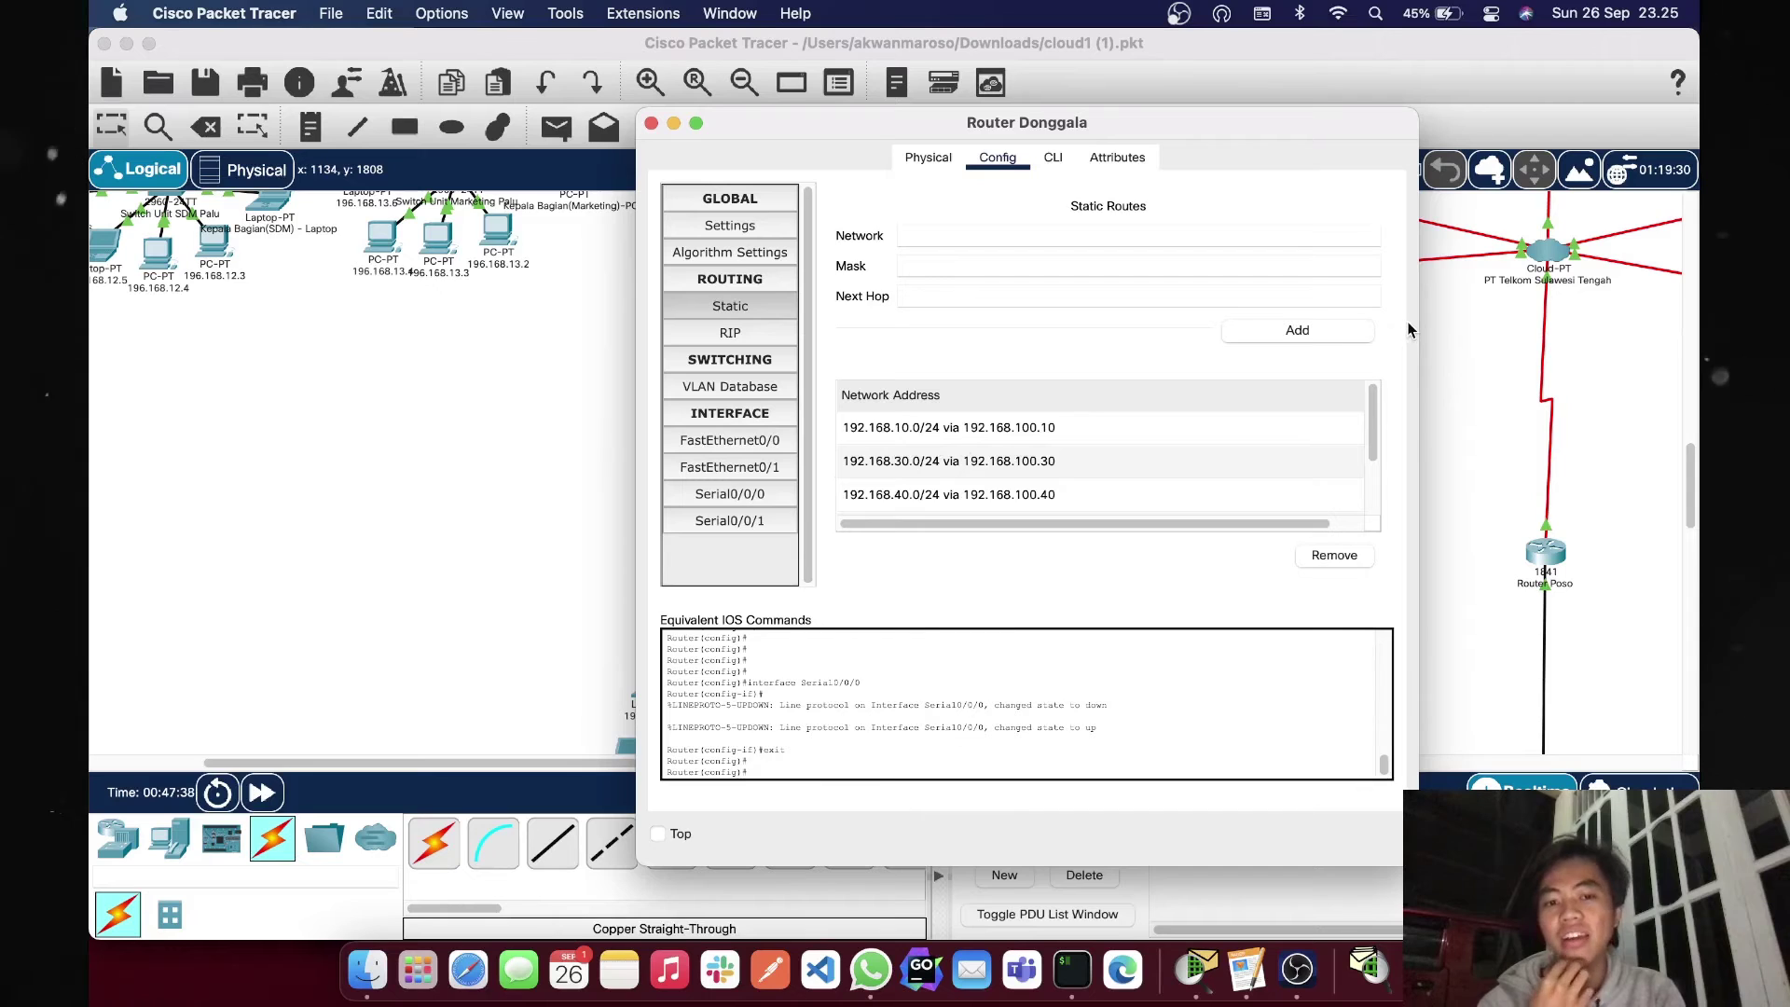
left_click_drag(1259, 132, 1146, 132)
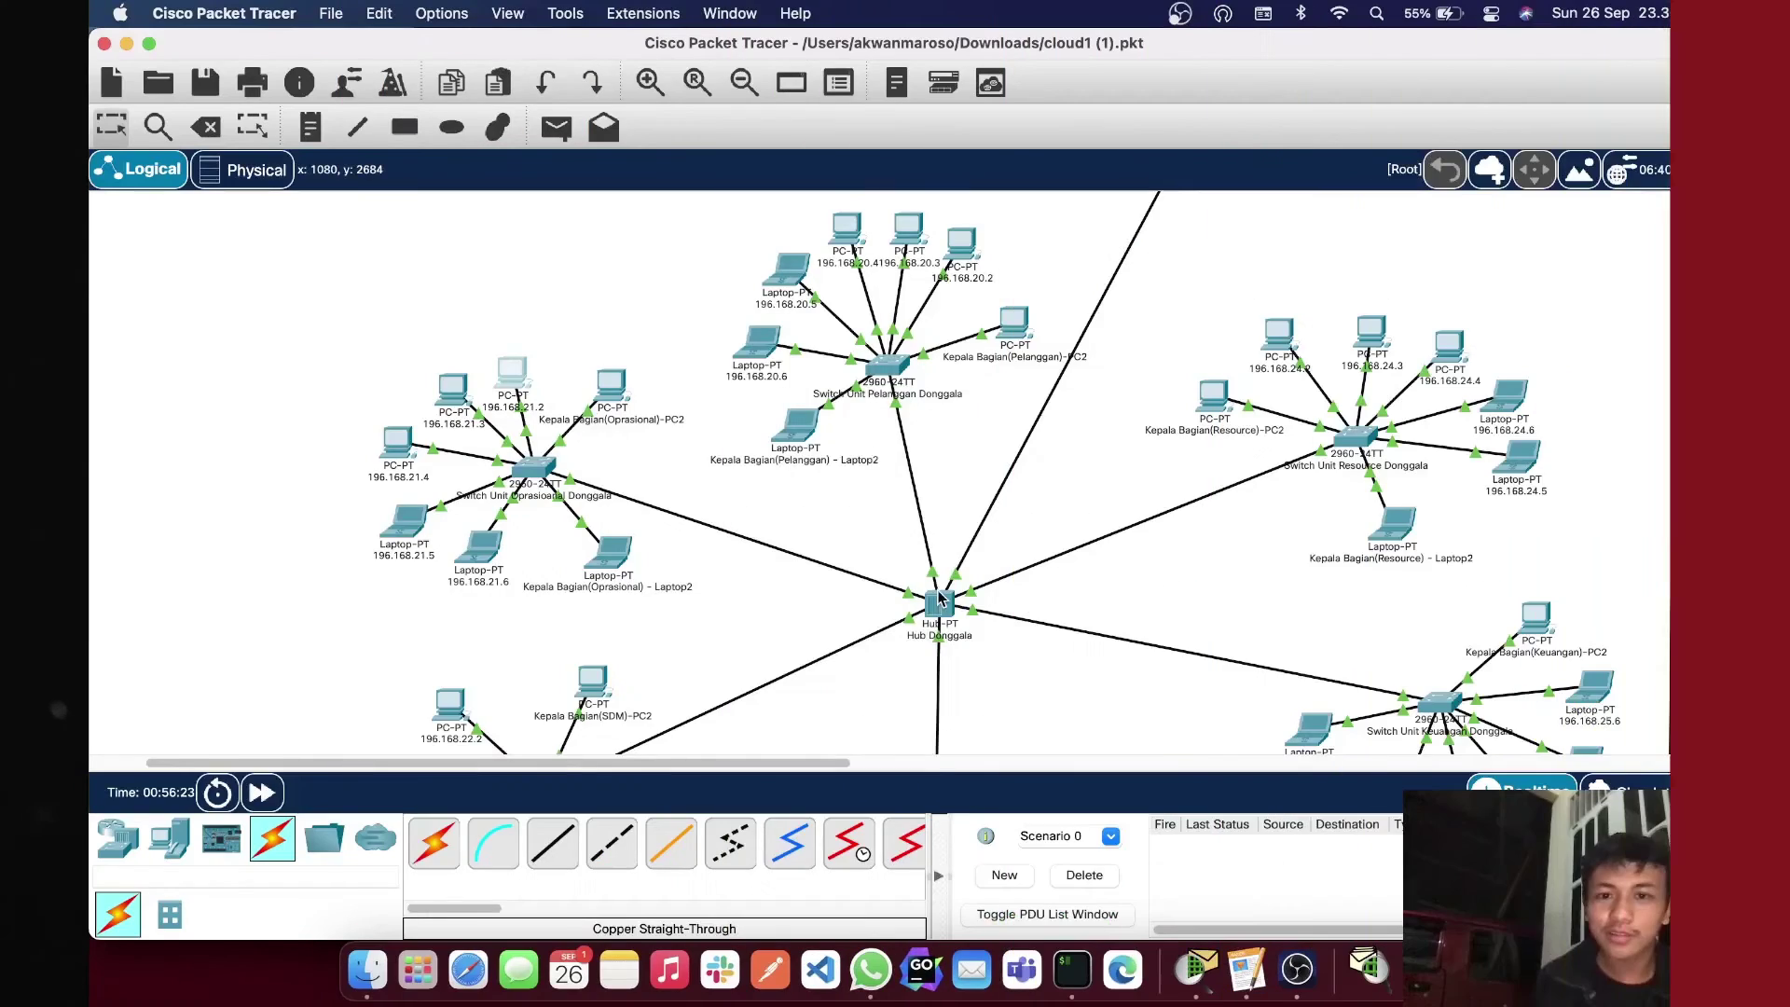
- Look over the Donggala branch network and check the gateway and IP configuration of PC 196.168.20.4
mouse_move(942, 601)
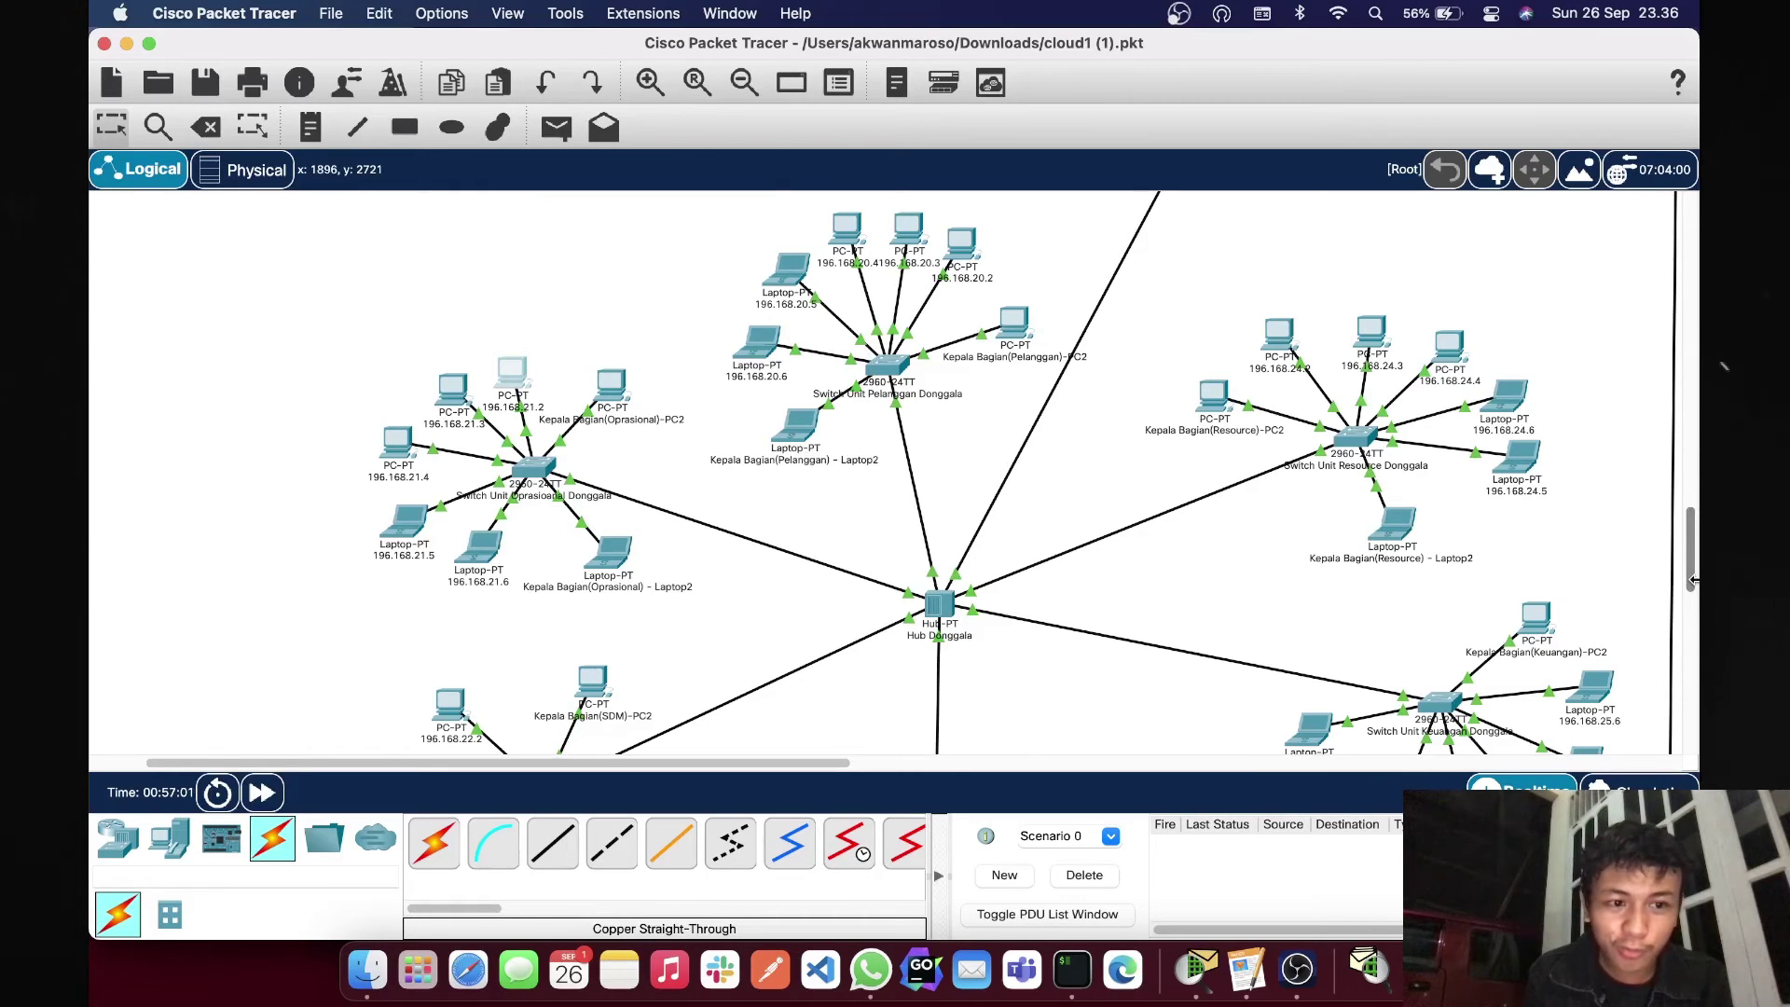
scroll(1543, 545, "down", 5)
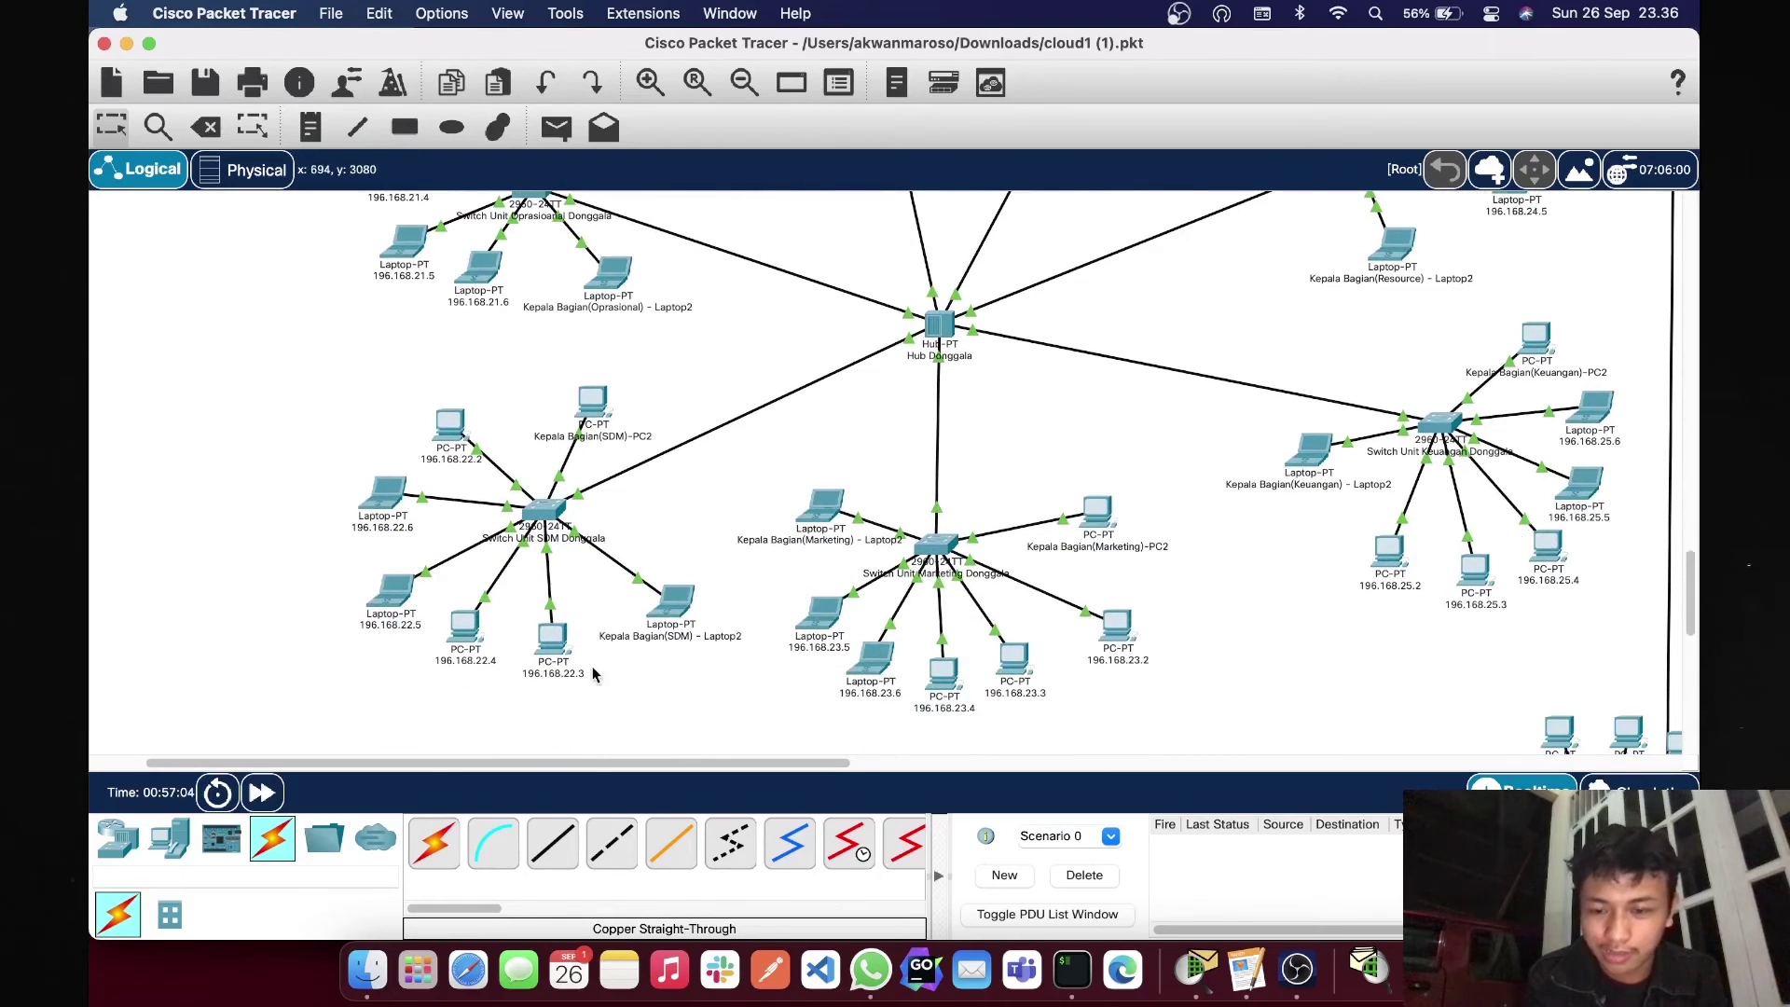
scroll(864, 345, "up", 7)
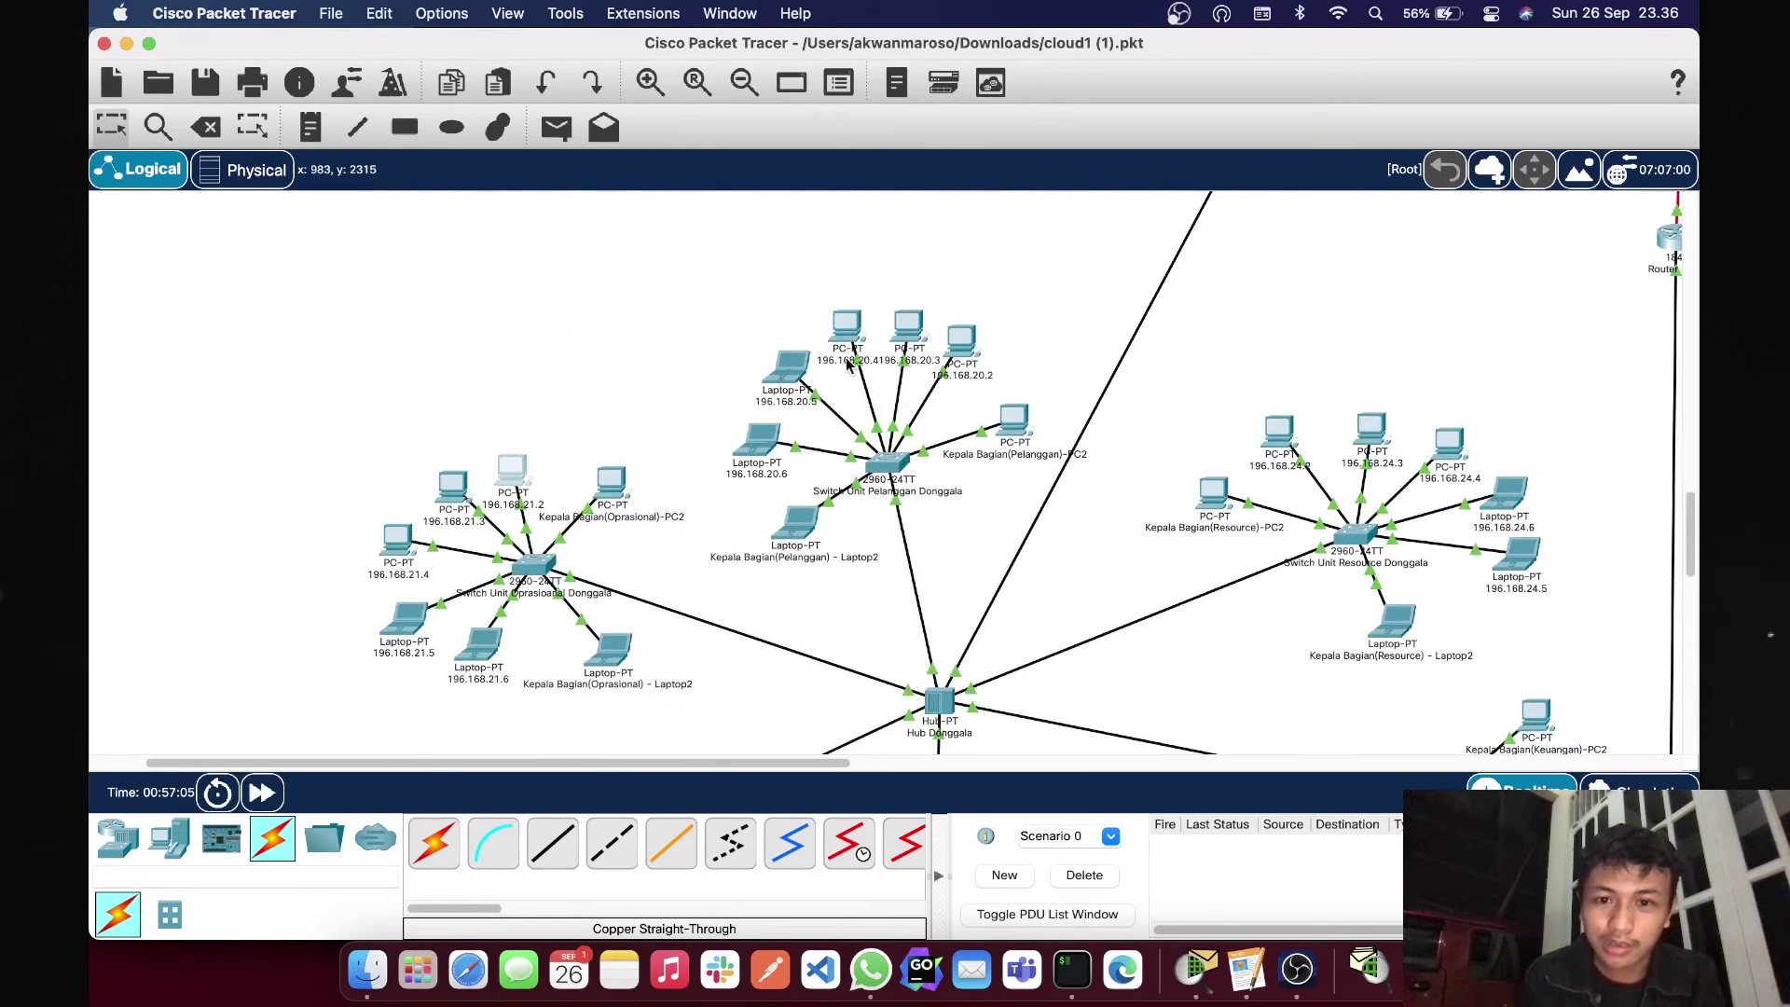
left_click(856, 342)
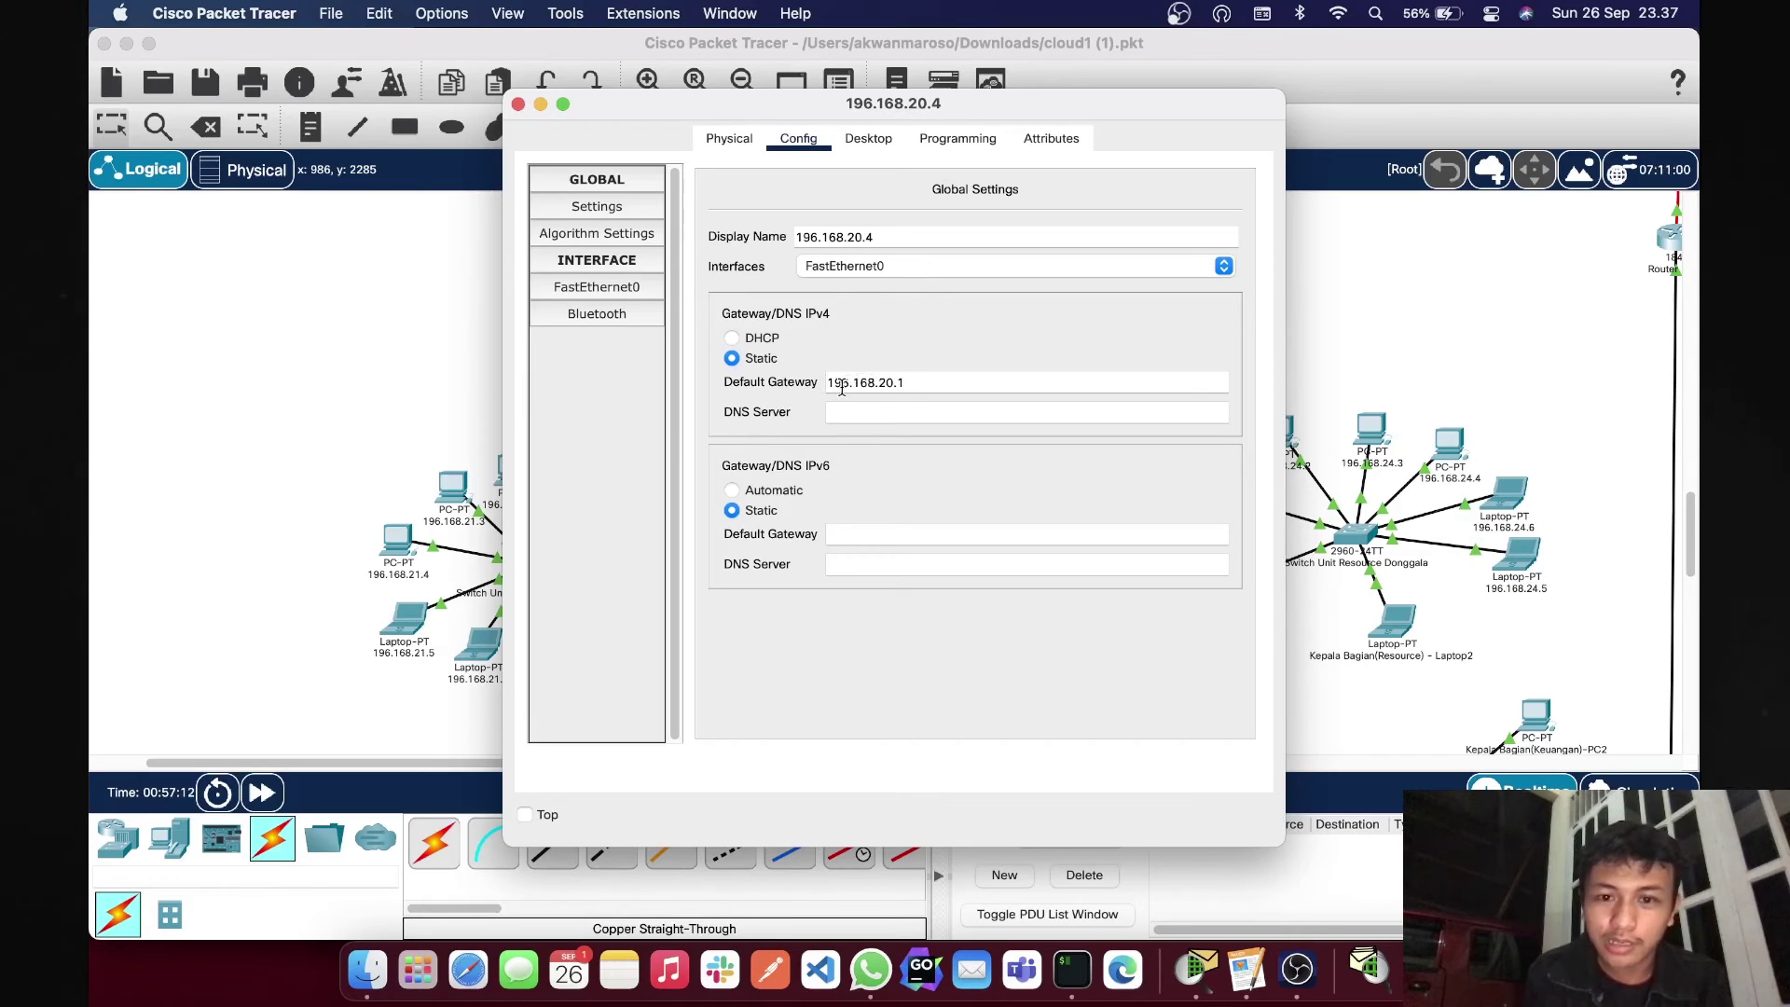
left_click(875, 140)
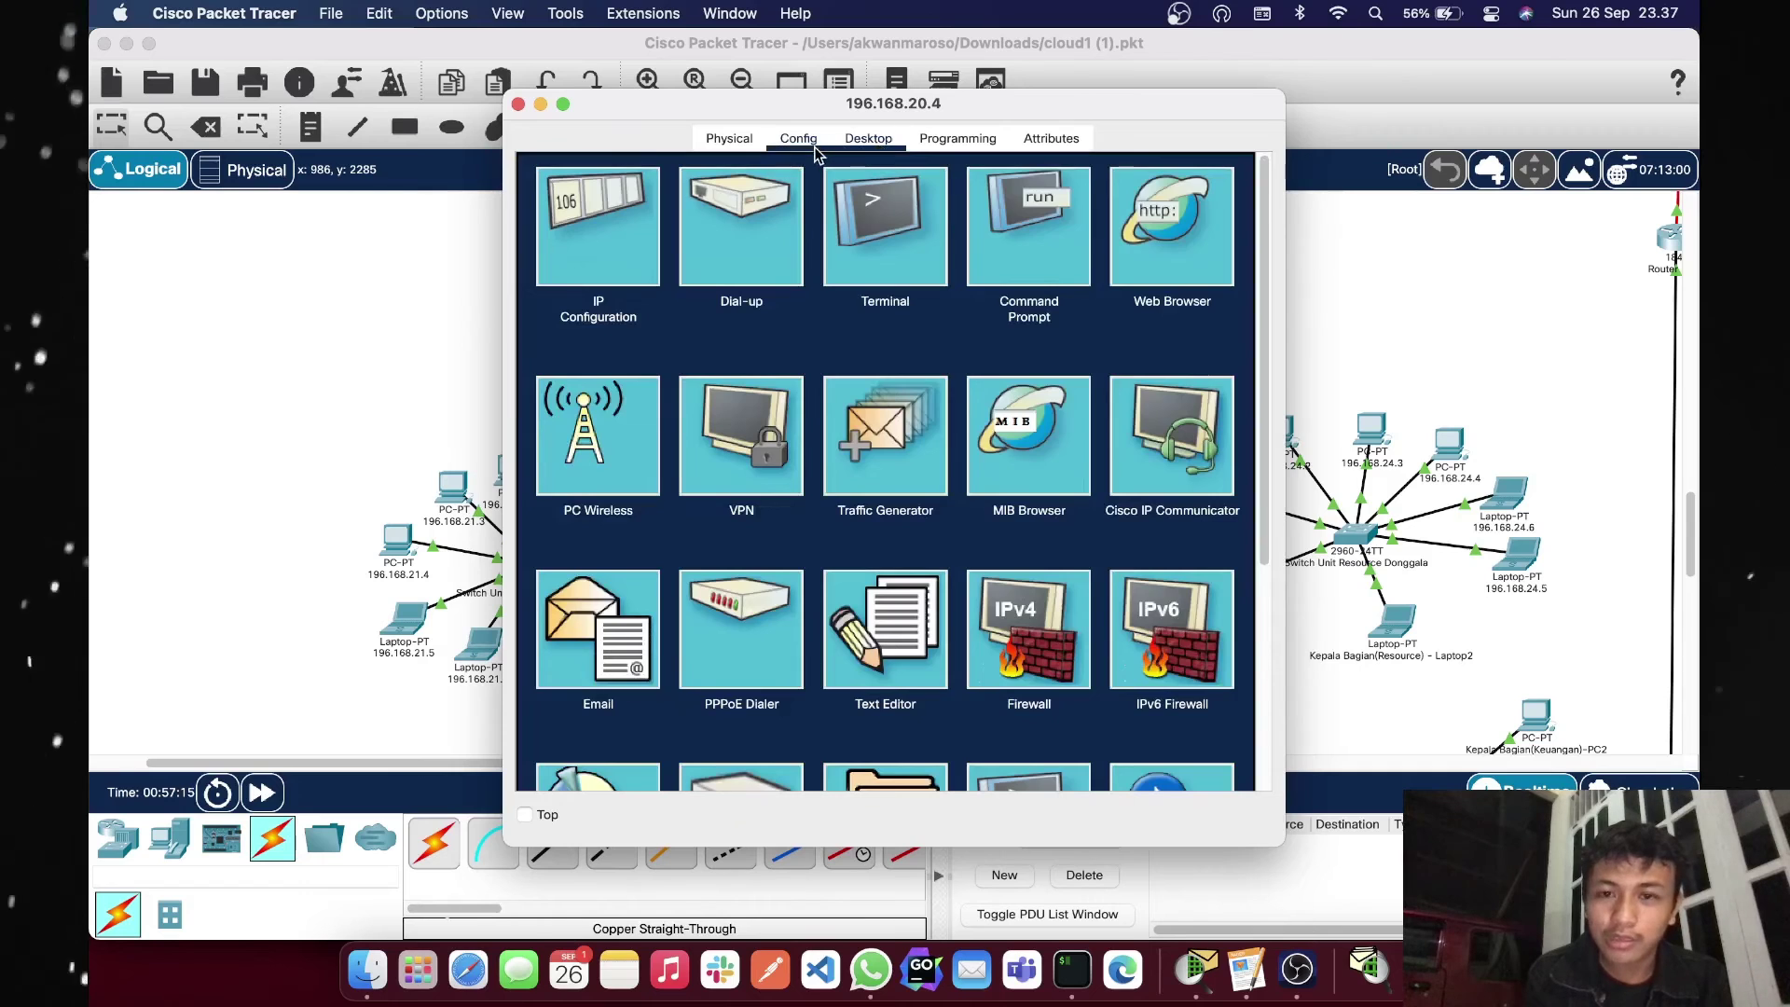
left_click(811, 144)
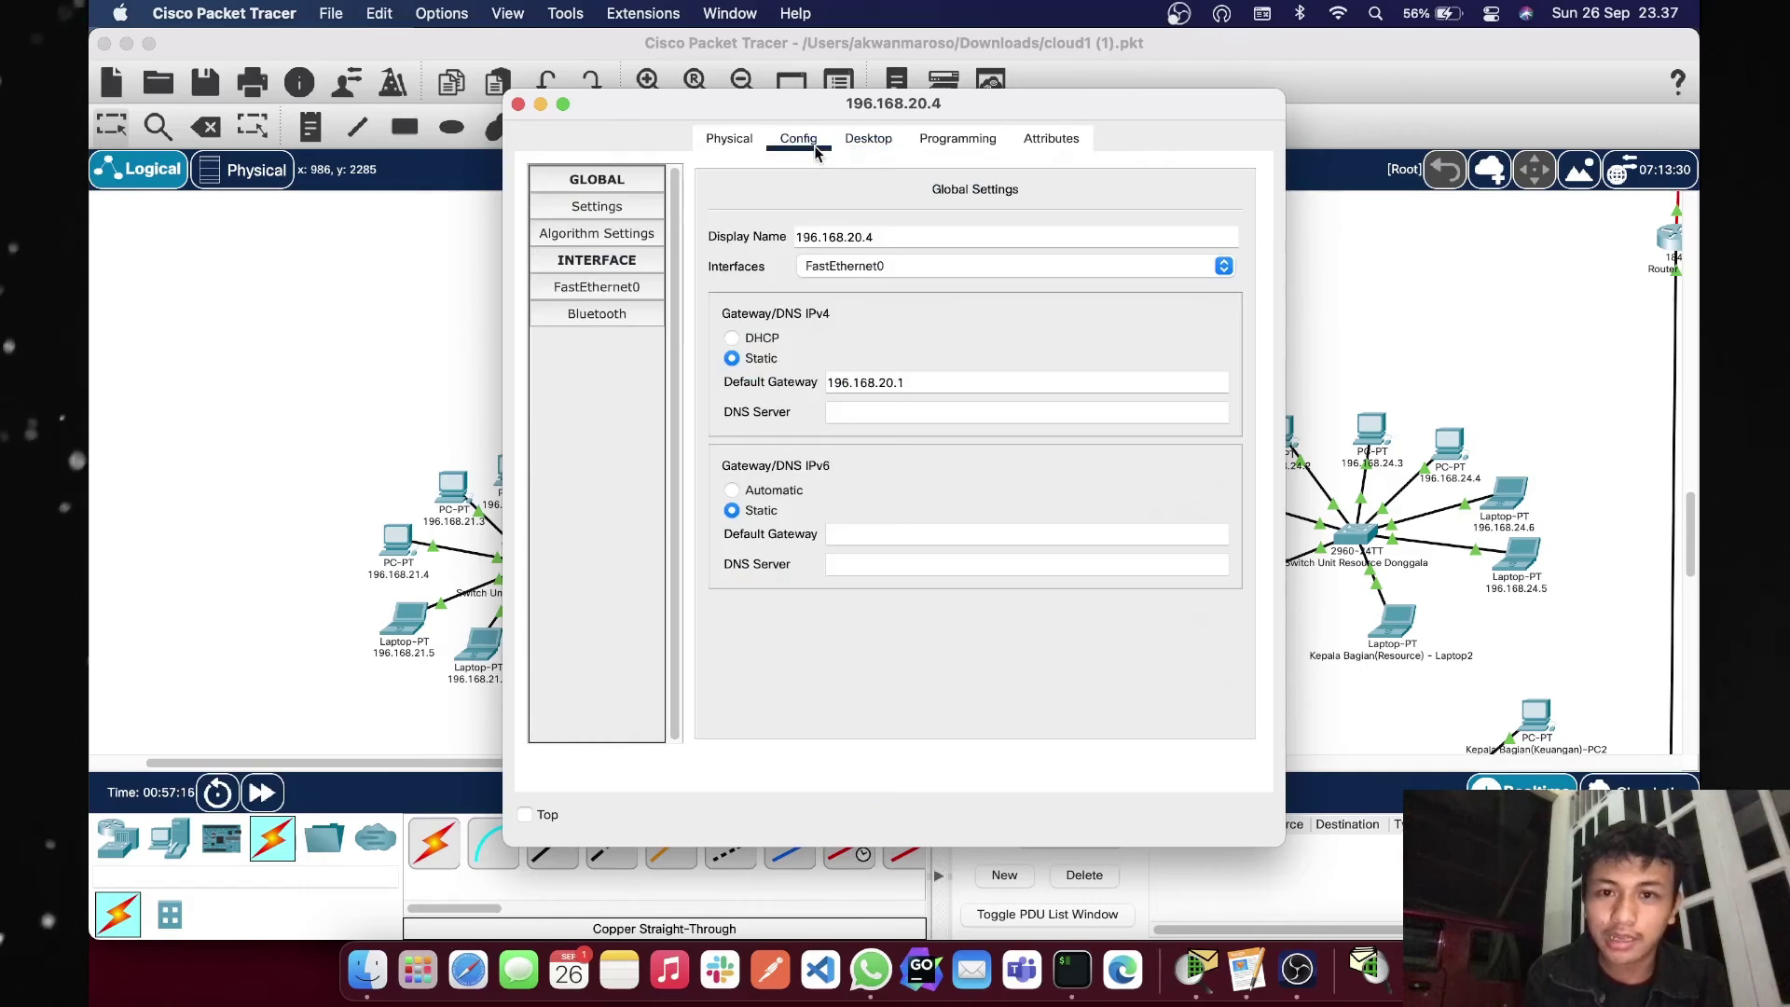
left_click(865, 140)
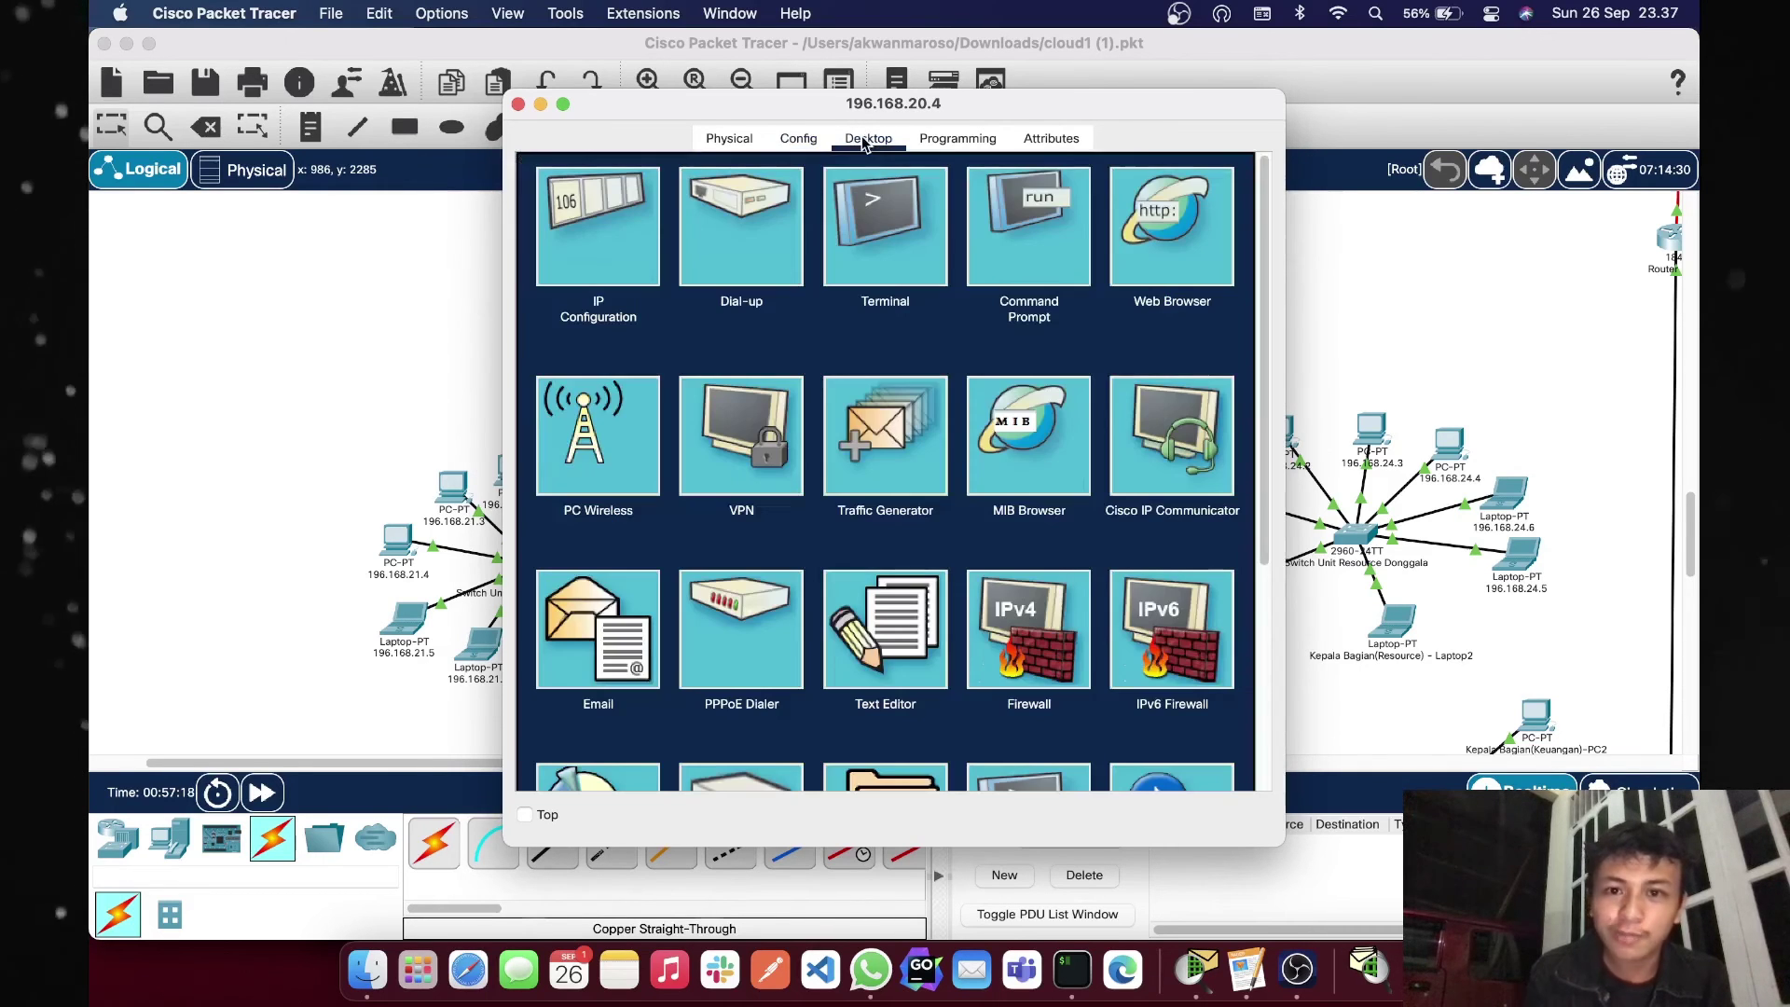
left_click(588, 233)
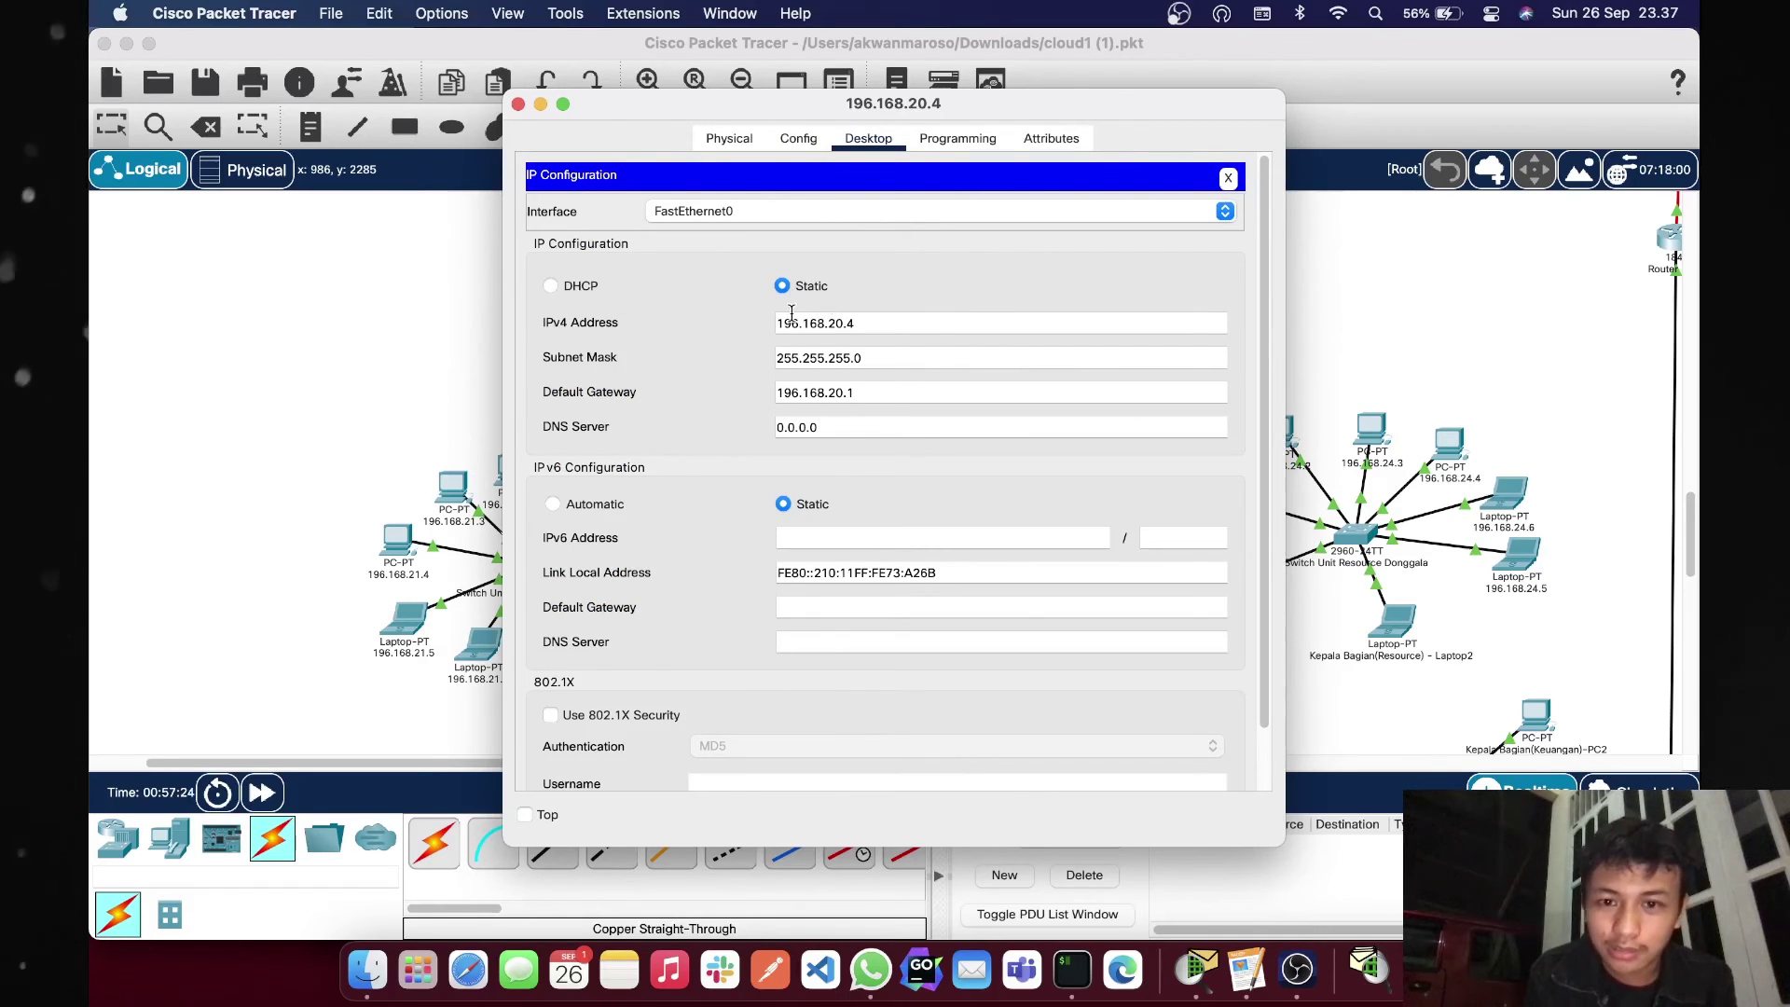
left_click(882, 332)
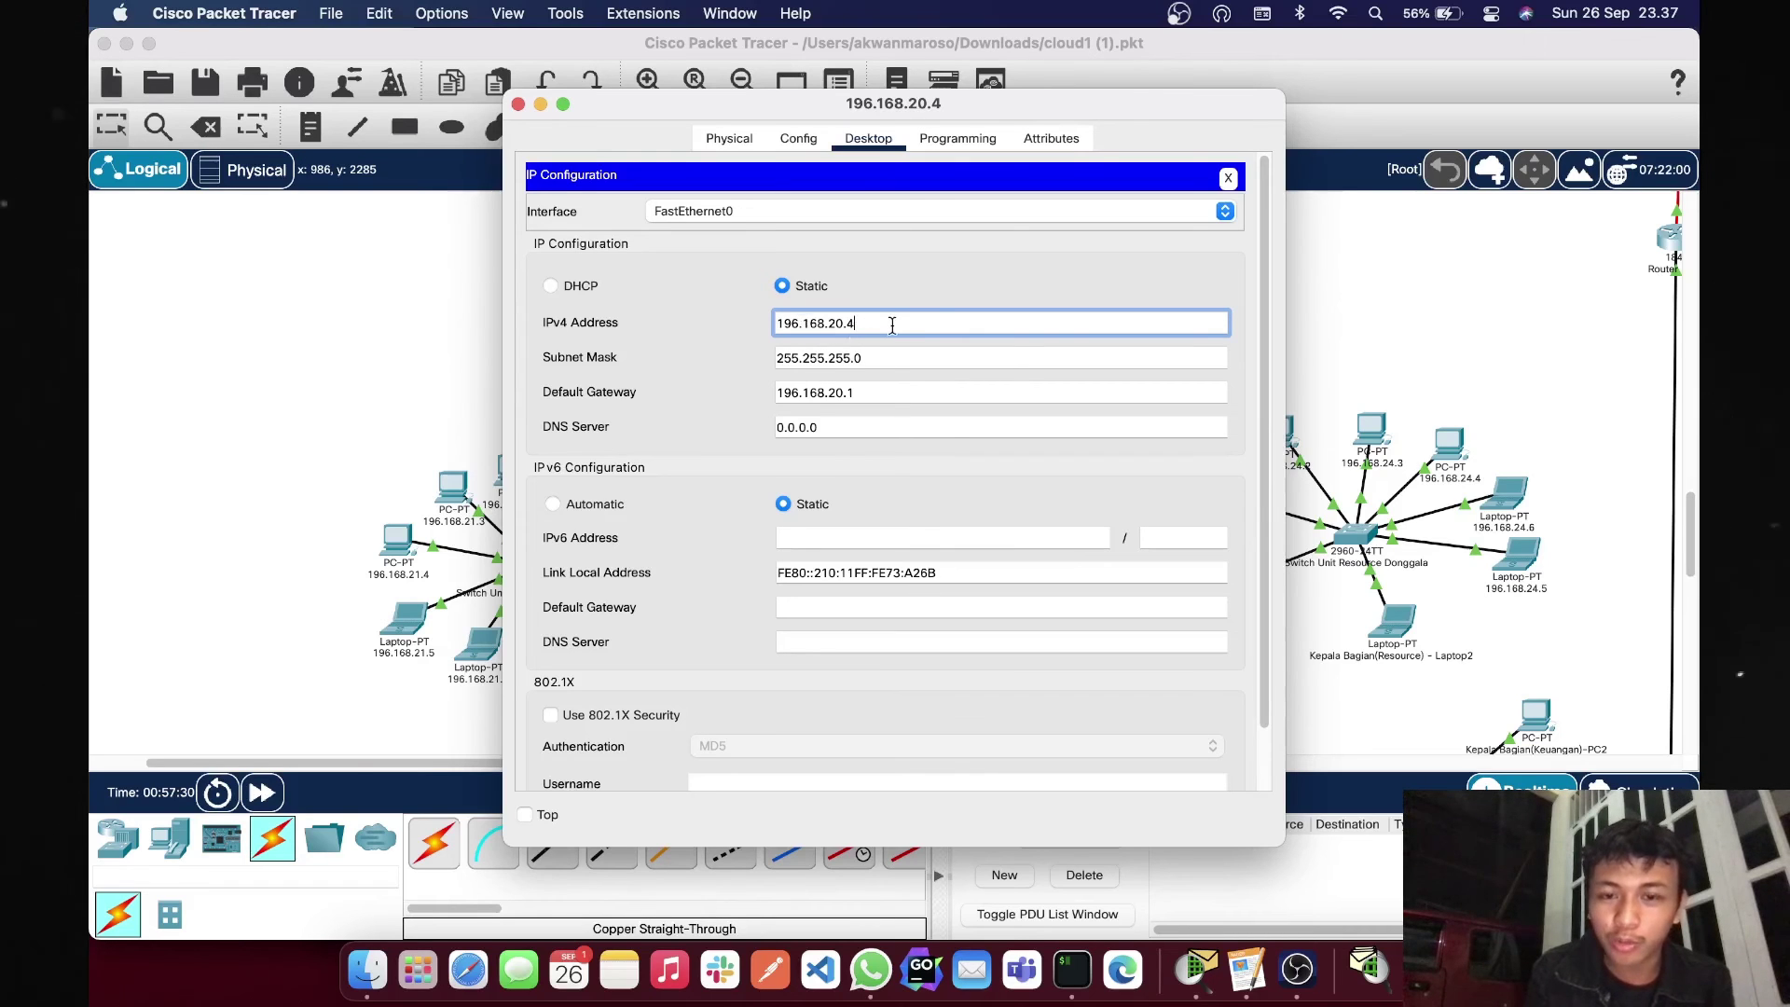
key("Escape")
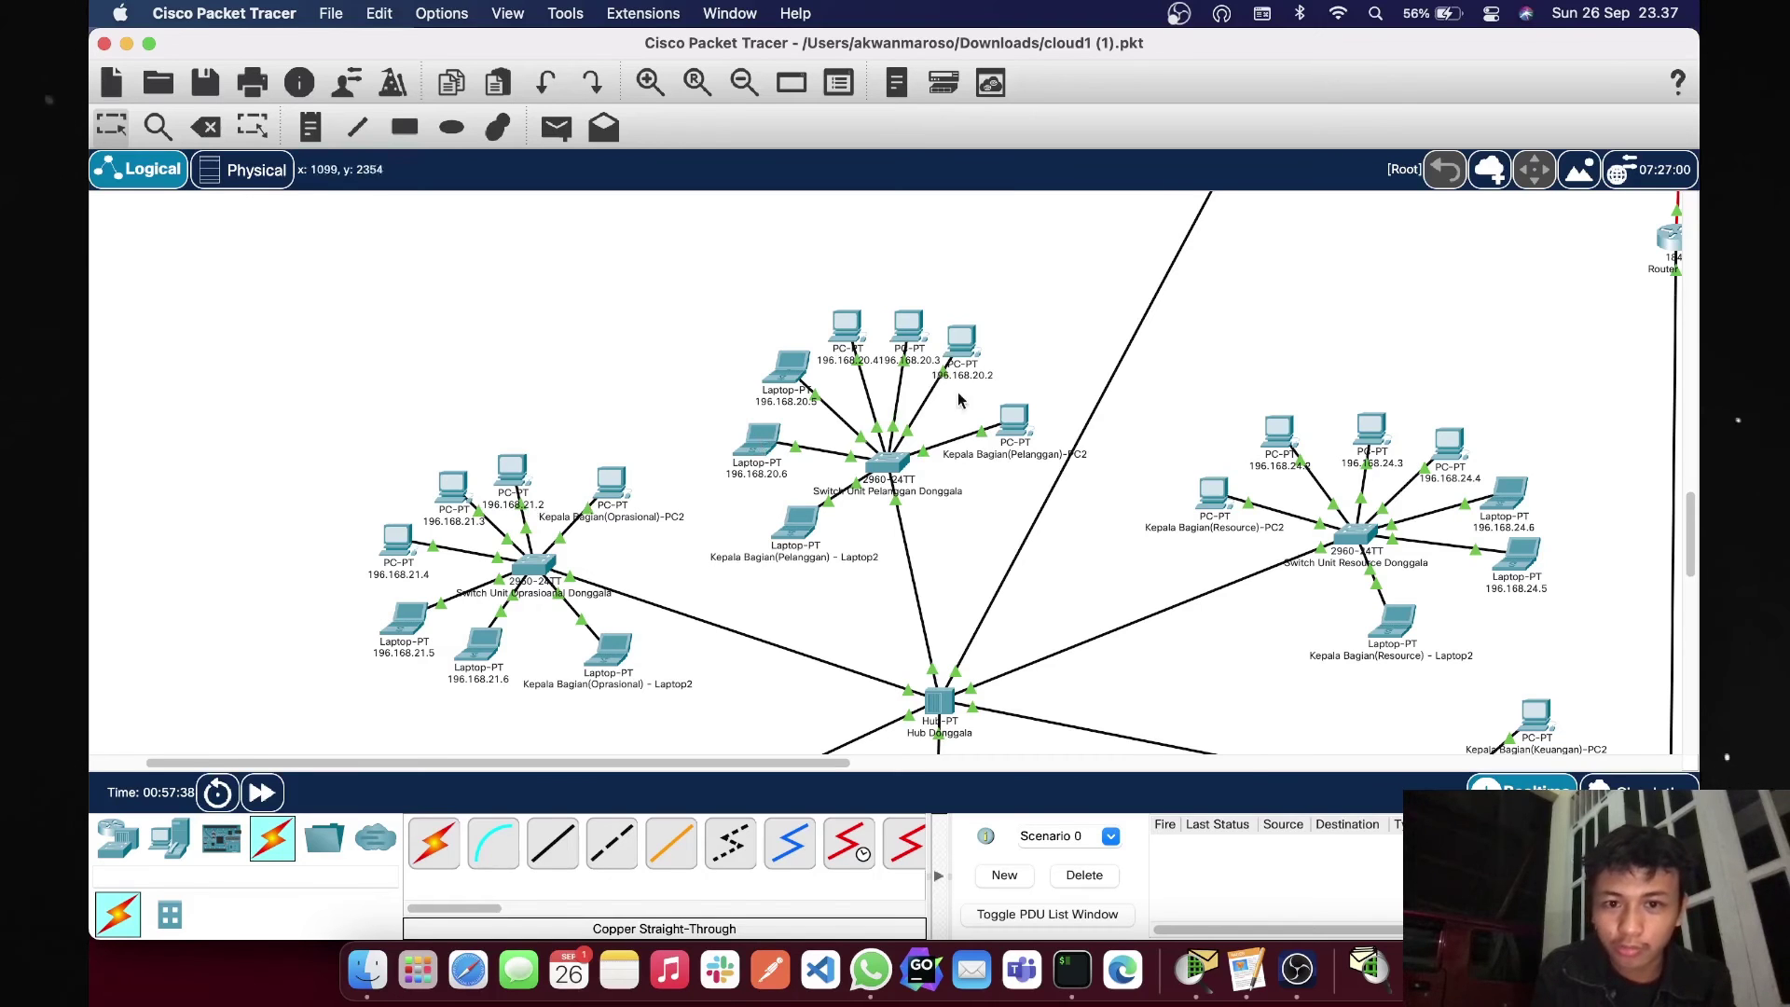
- Look over the Buol, Poso and Sigi branch networks, including their hubs, unit switches and labelled PC and laptop addresses
scroll(1294, 427, "right", 15)
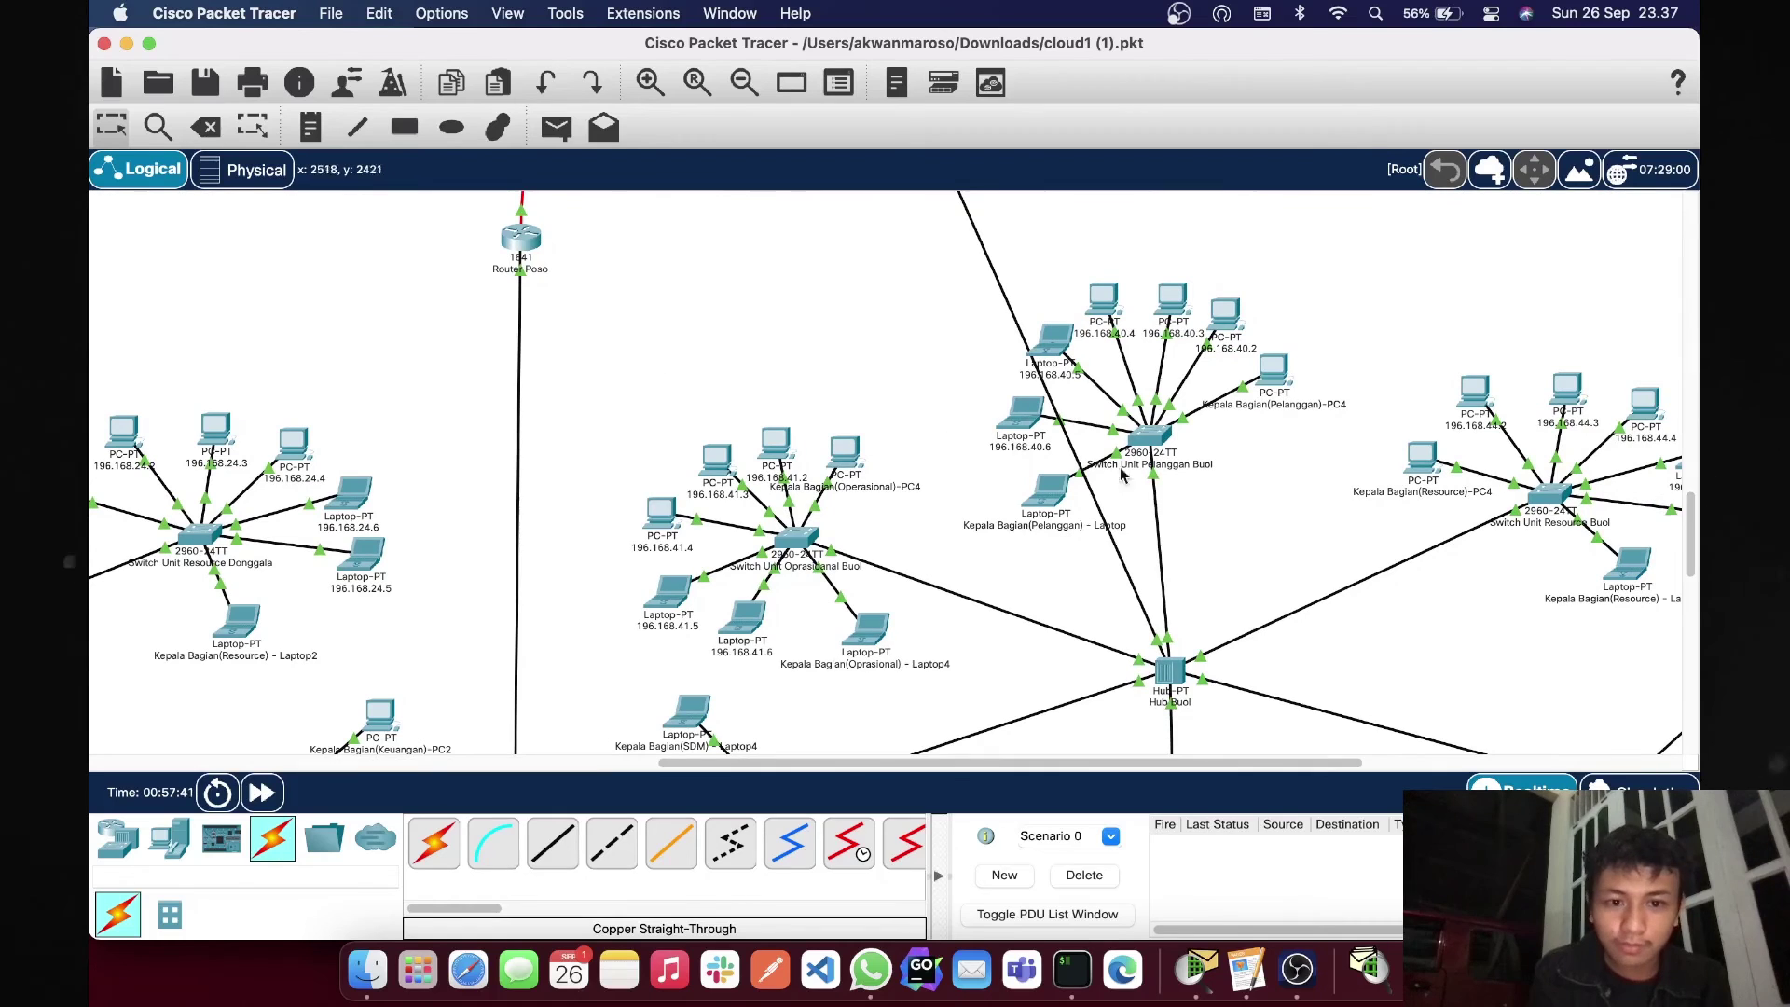
scroll(1194, 685, "up", 5)
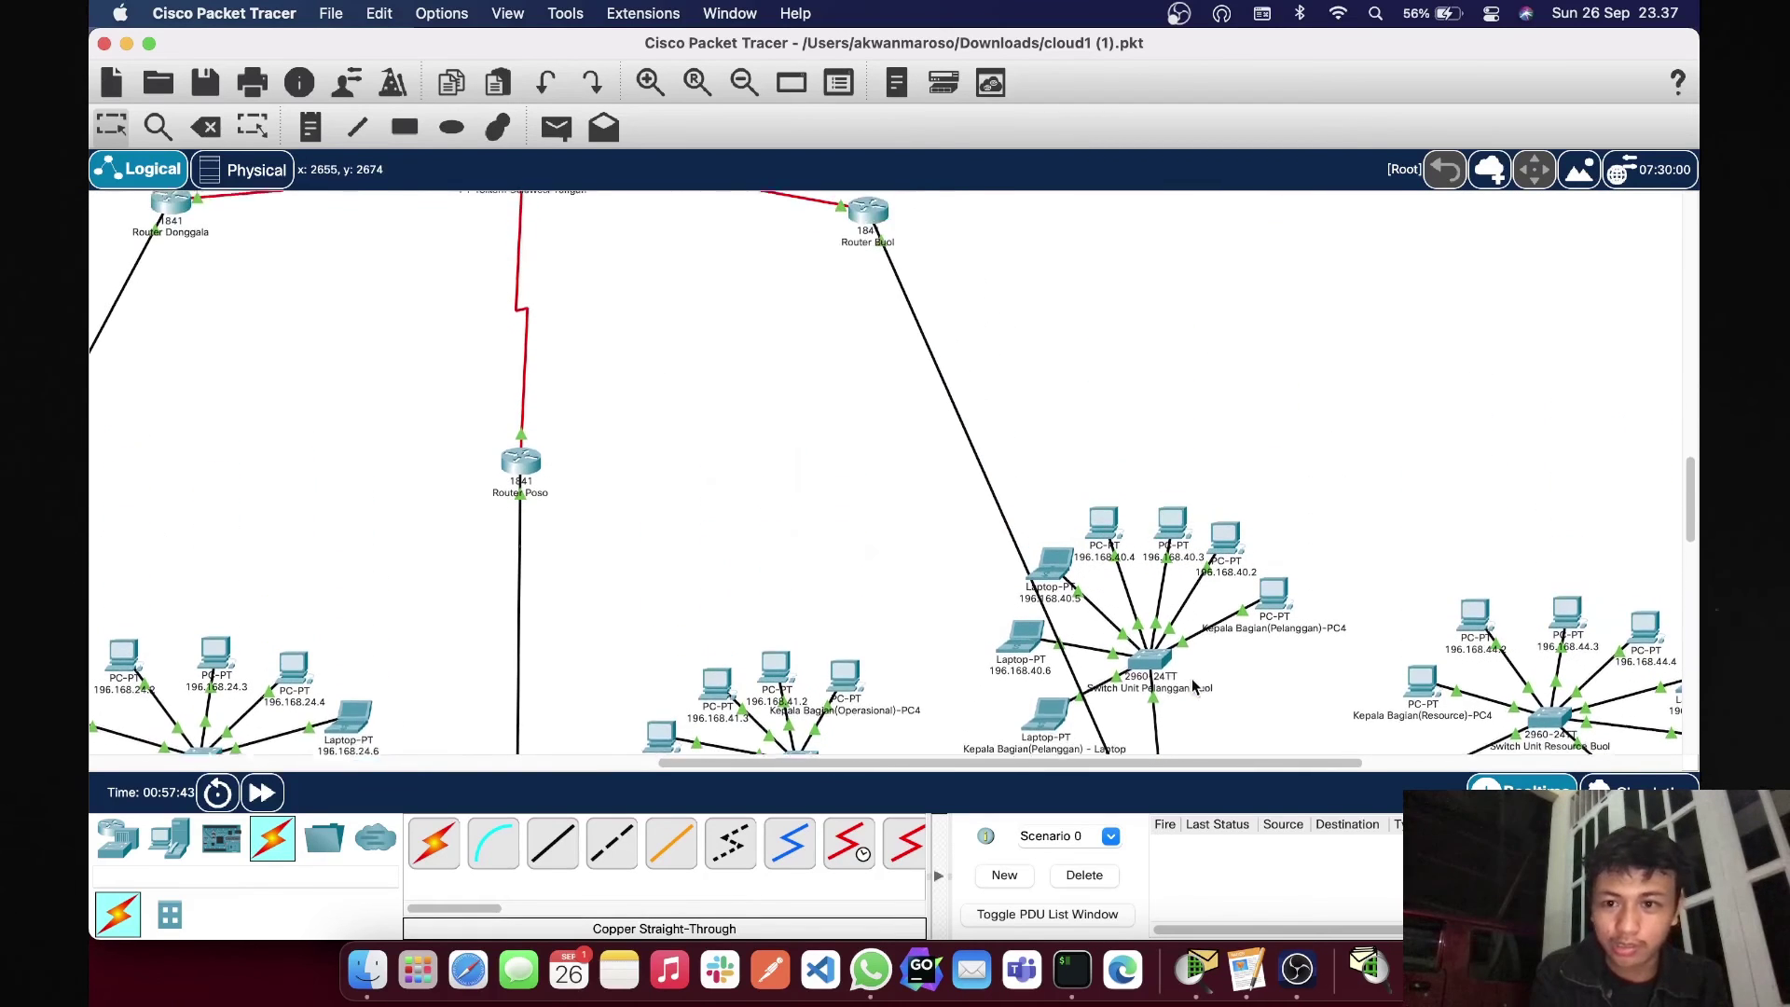
scroll(836, 466, "down", 15)
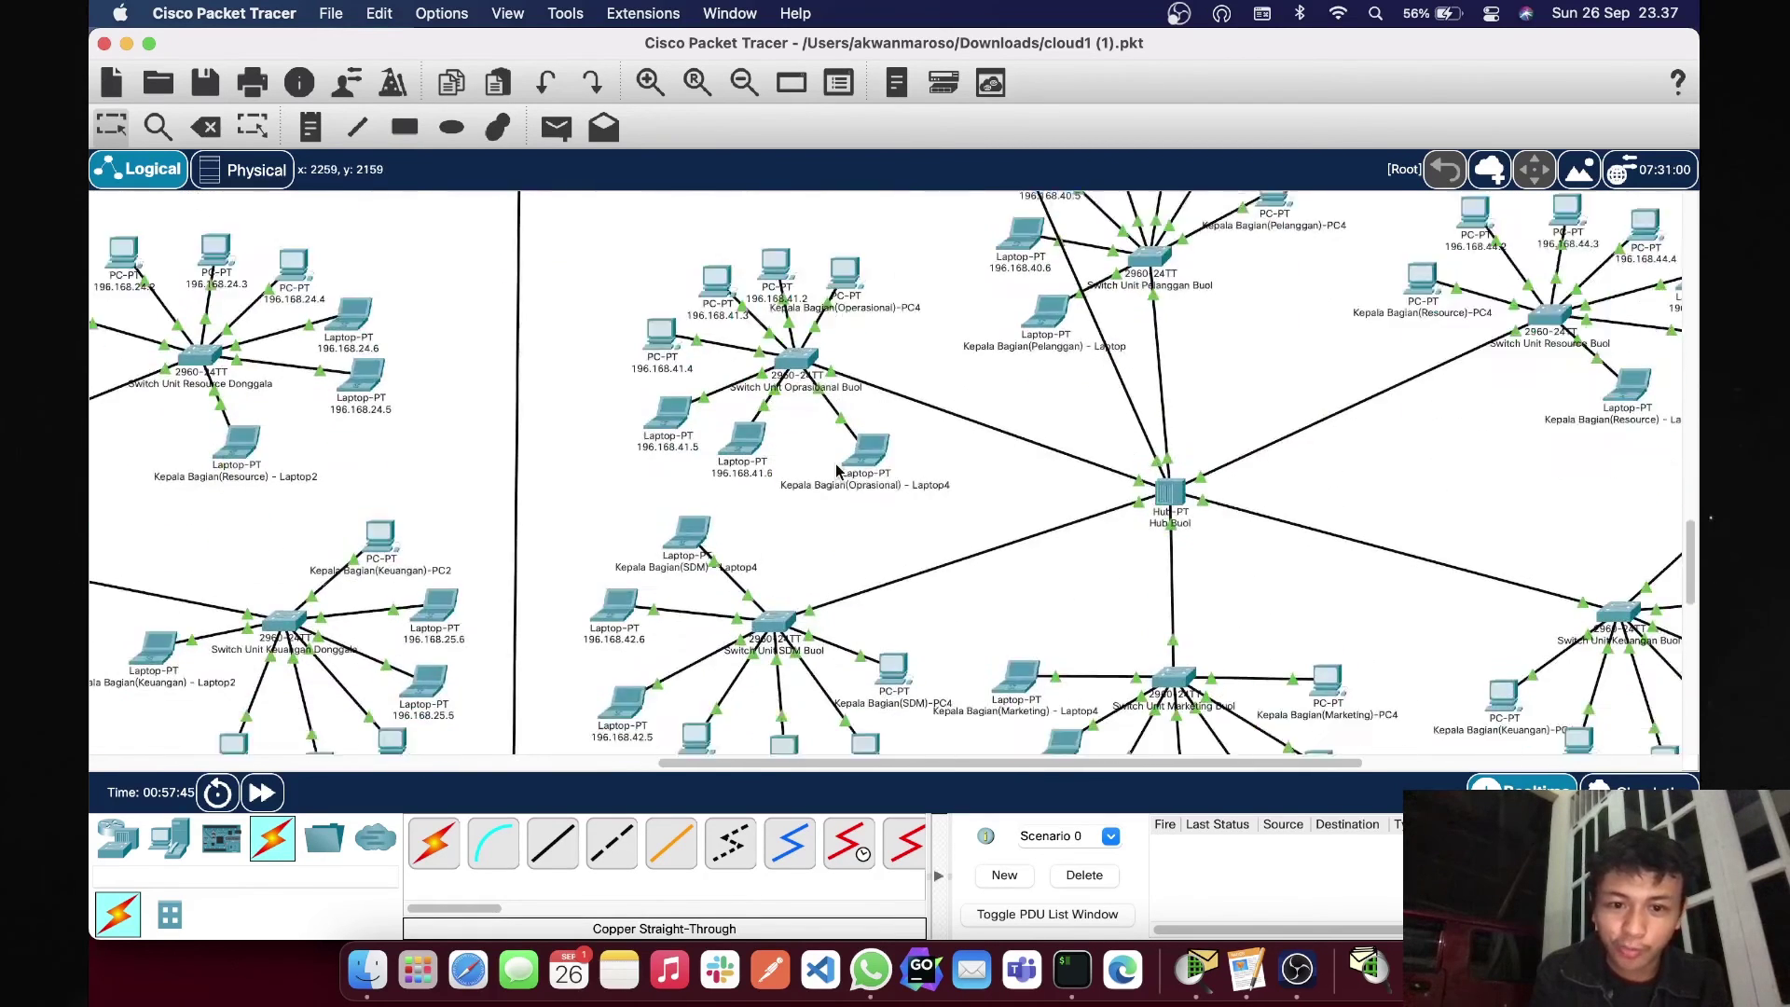
scroll(842, 426, "down", 2)
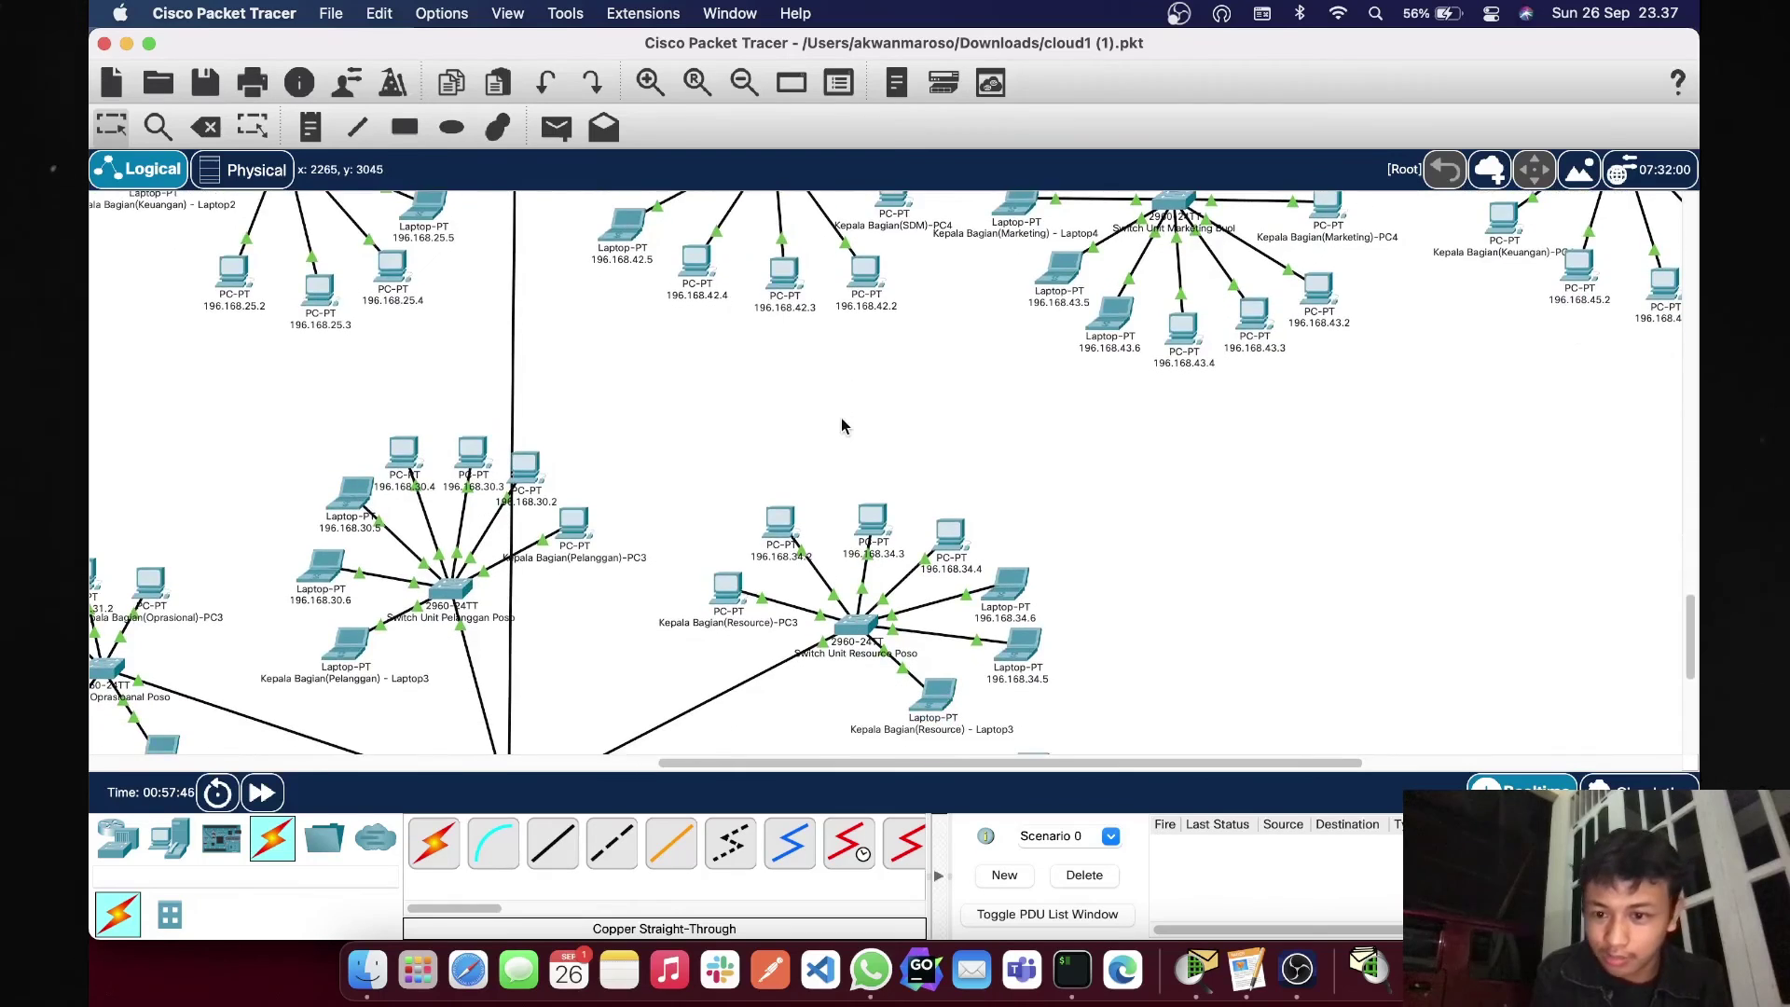
scroll(842, 426, "down", 10)
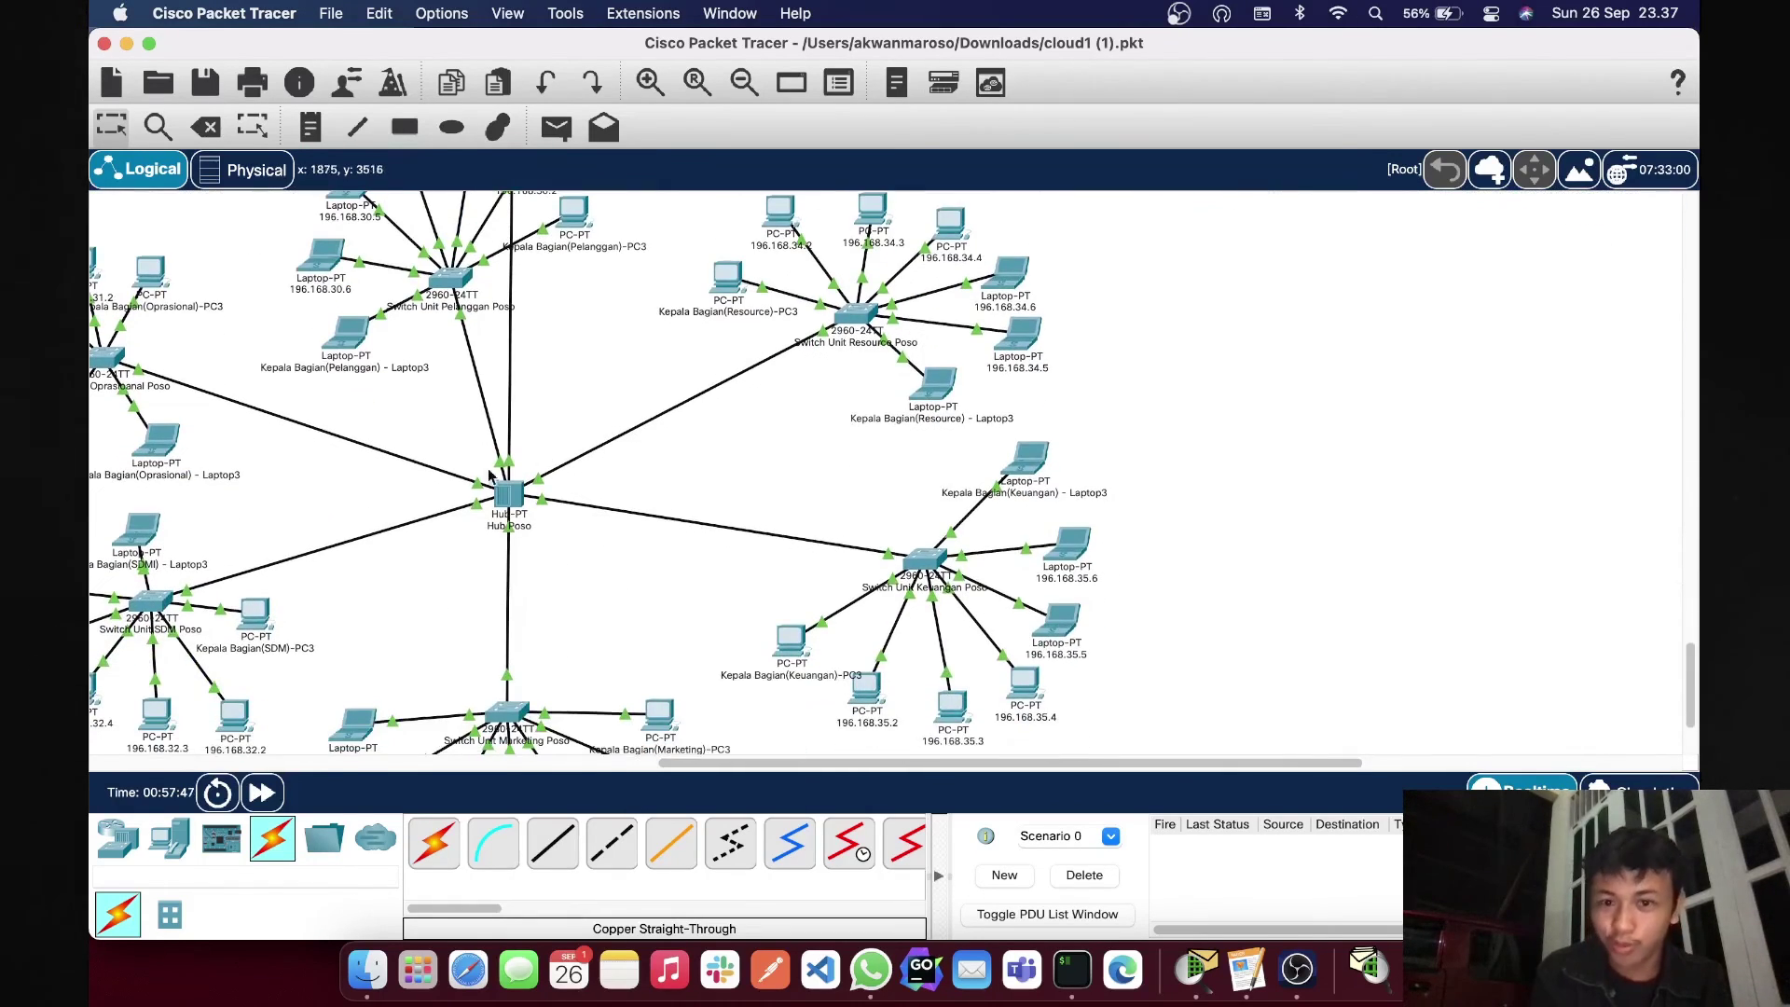
scroll(485, 481, "up", 10)
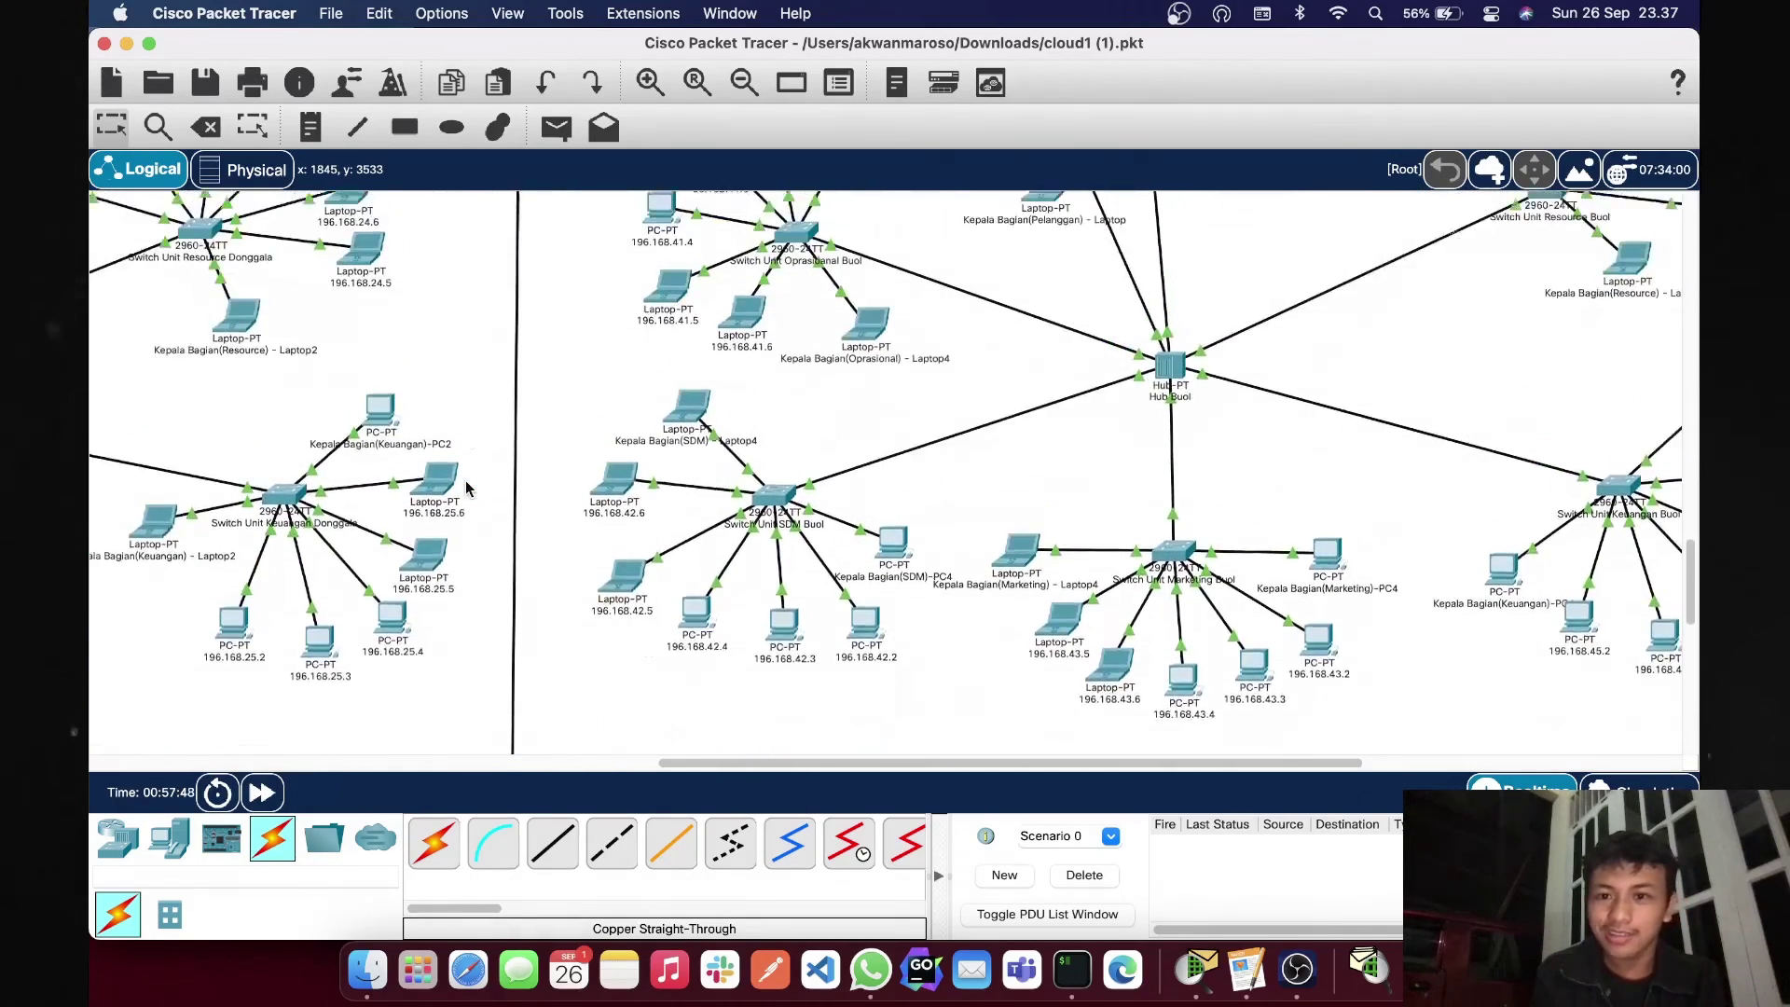
scroll(467, 487, "up", 5)
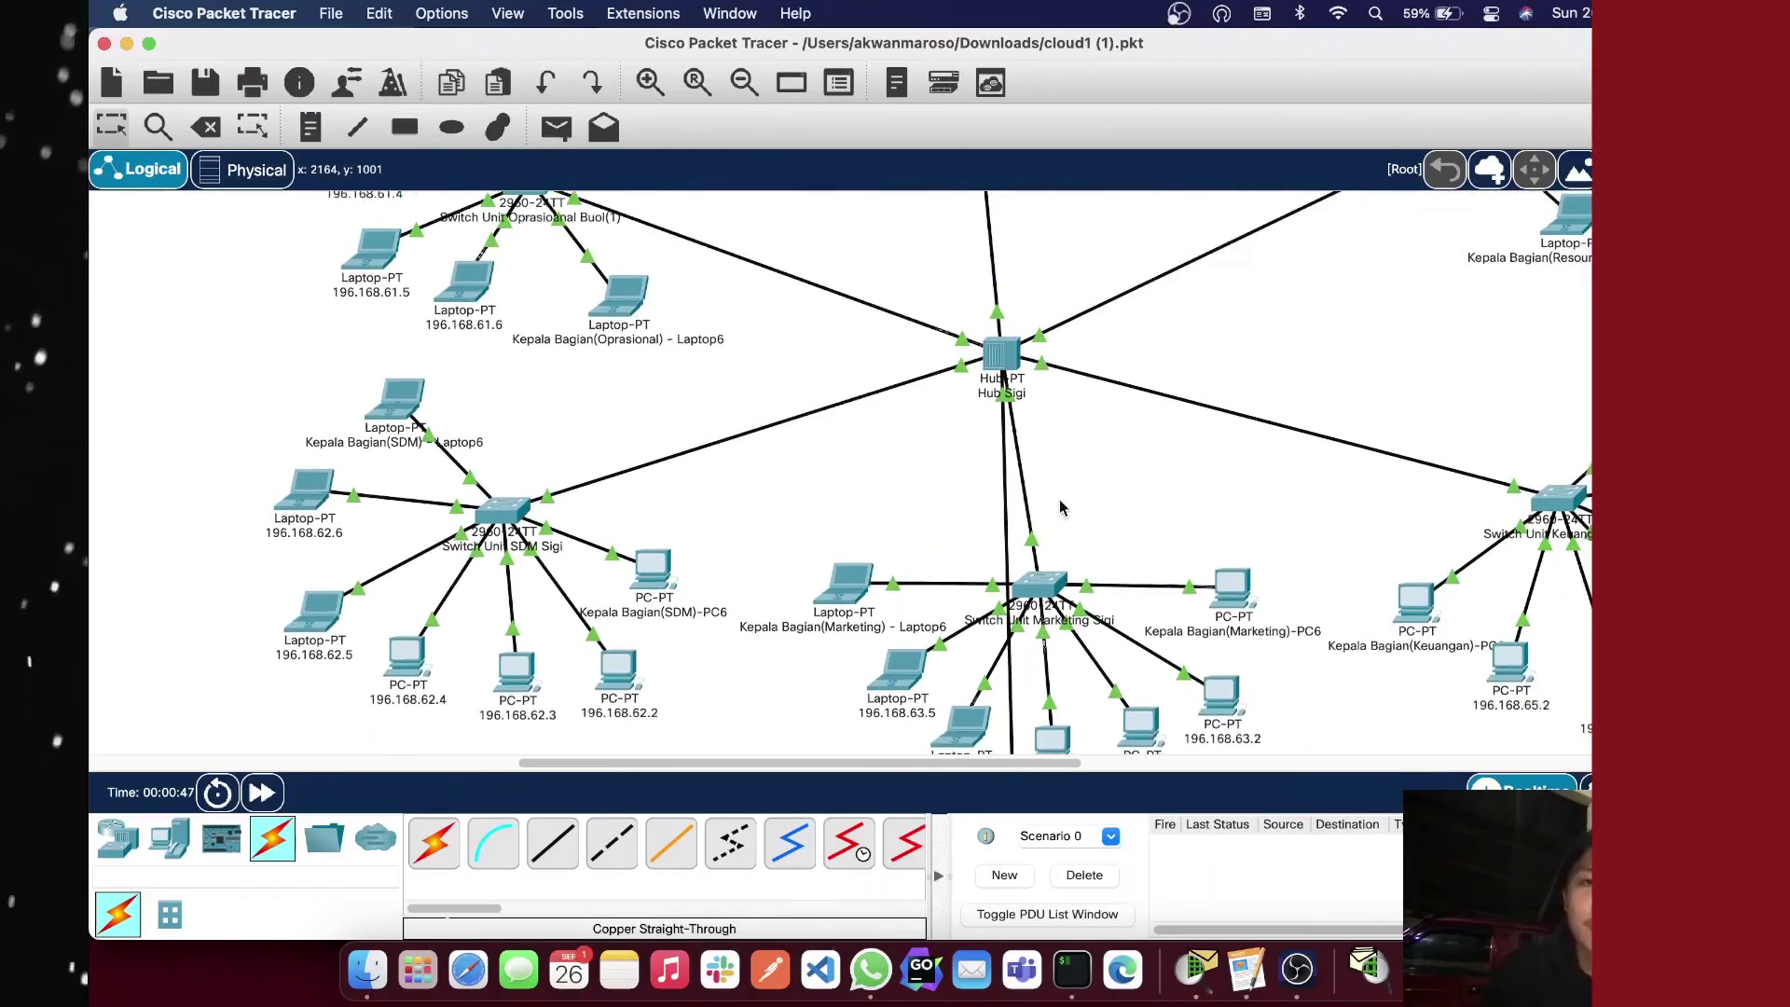
scroll(1060, 507, "up", 6)
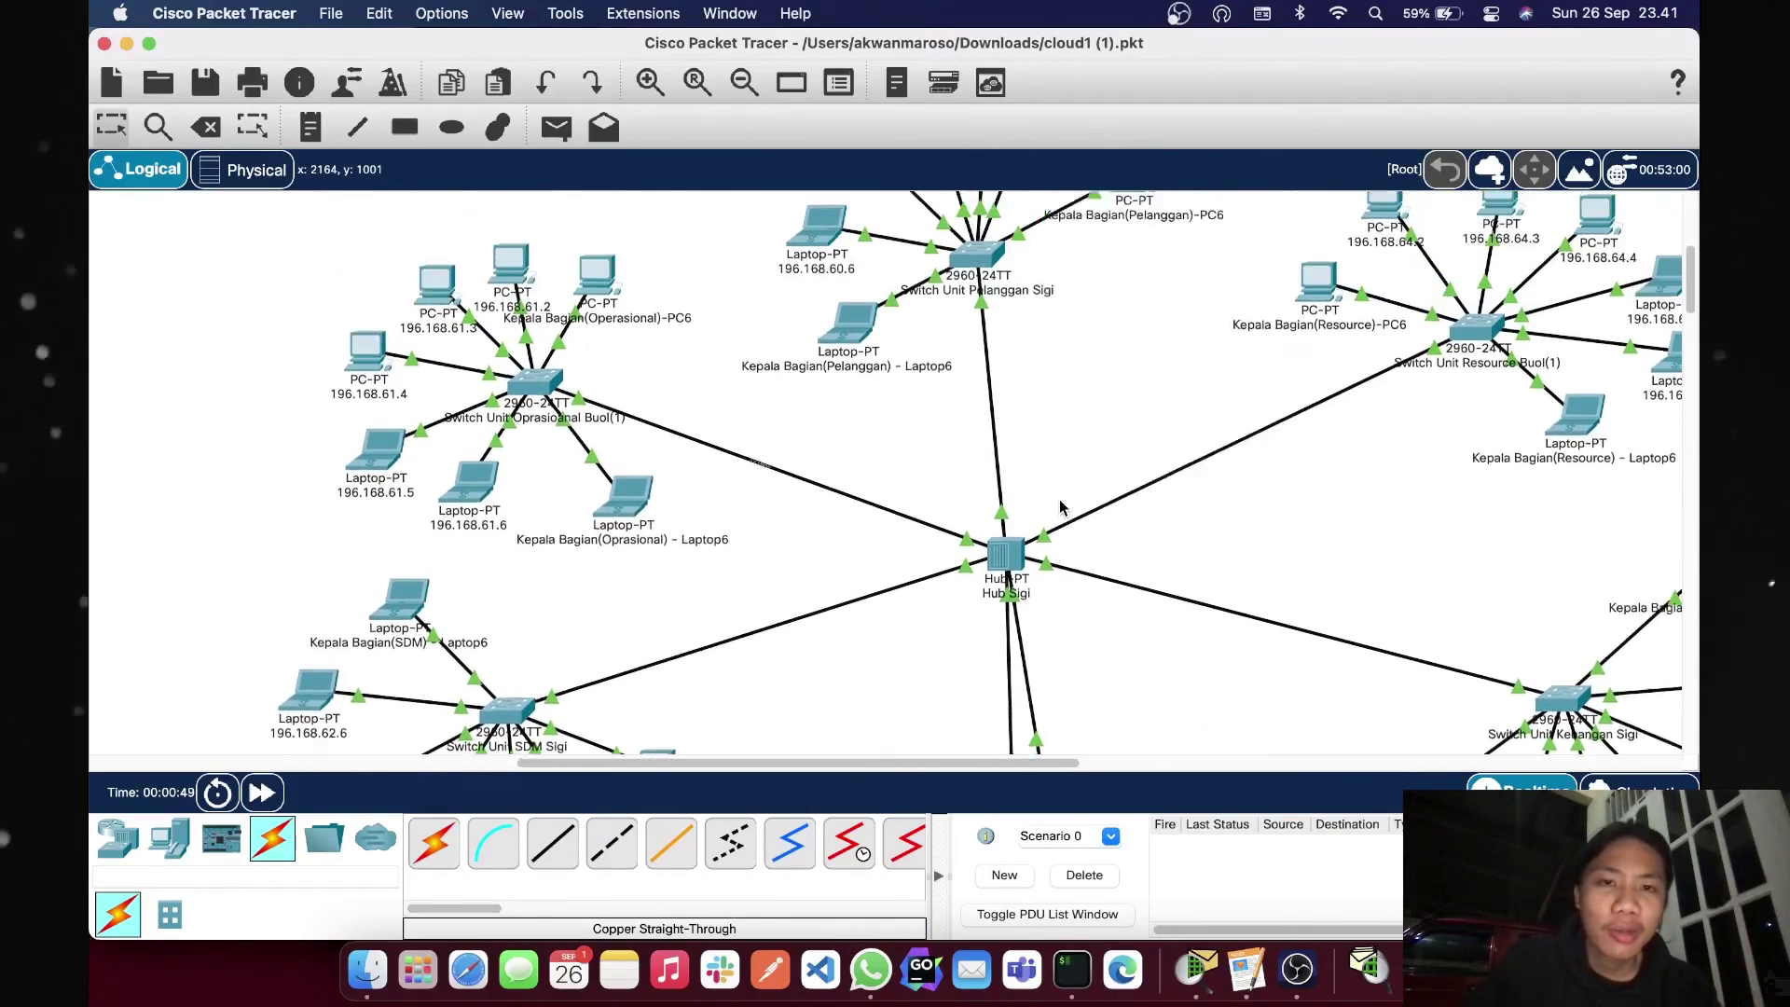
scroll(1060, 507, "up", 2)
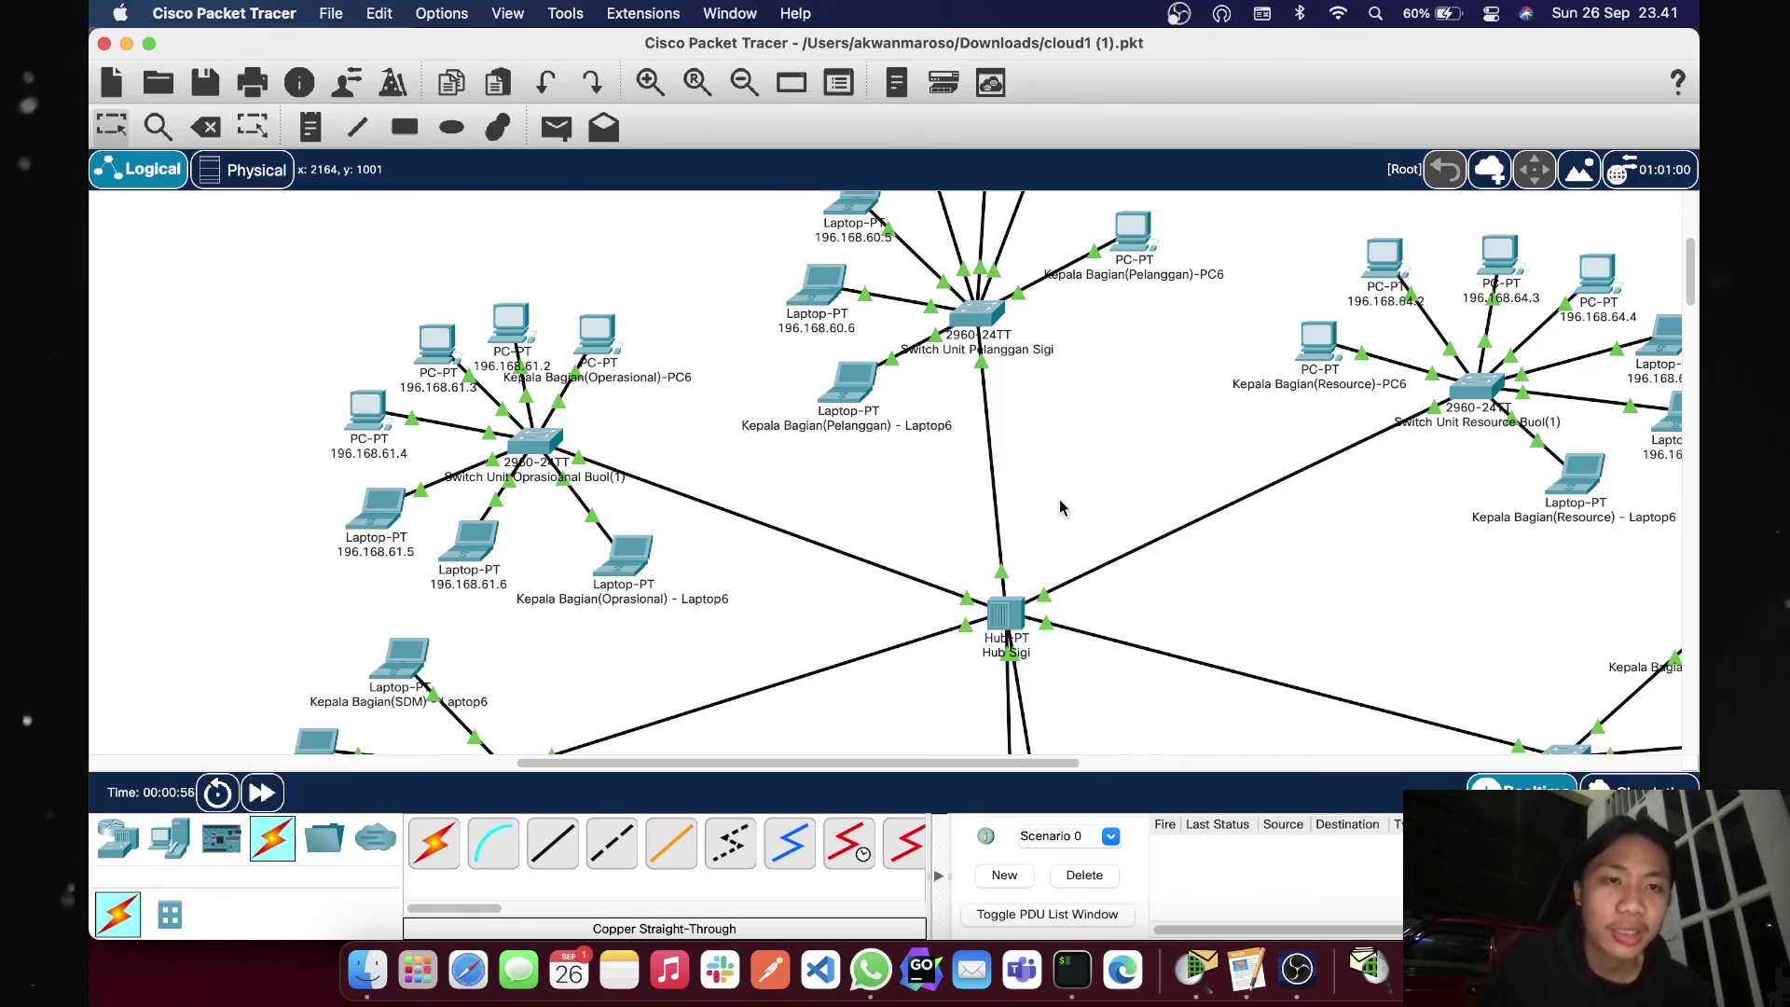
scroll(1060, 507, "down", 3)
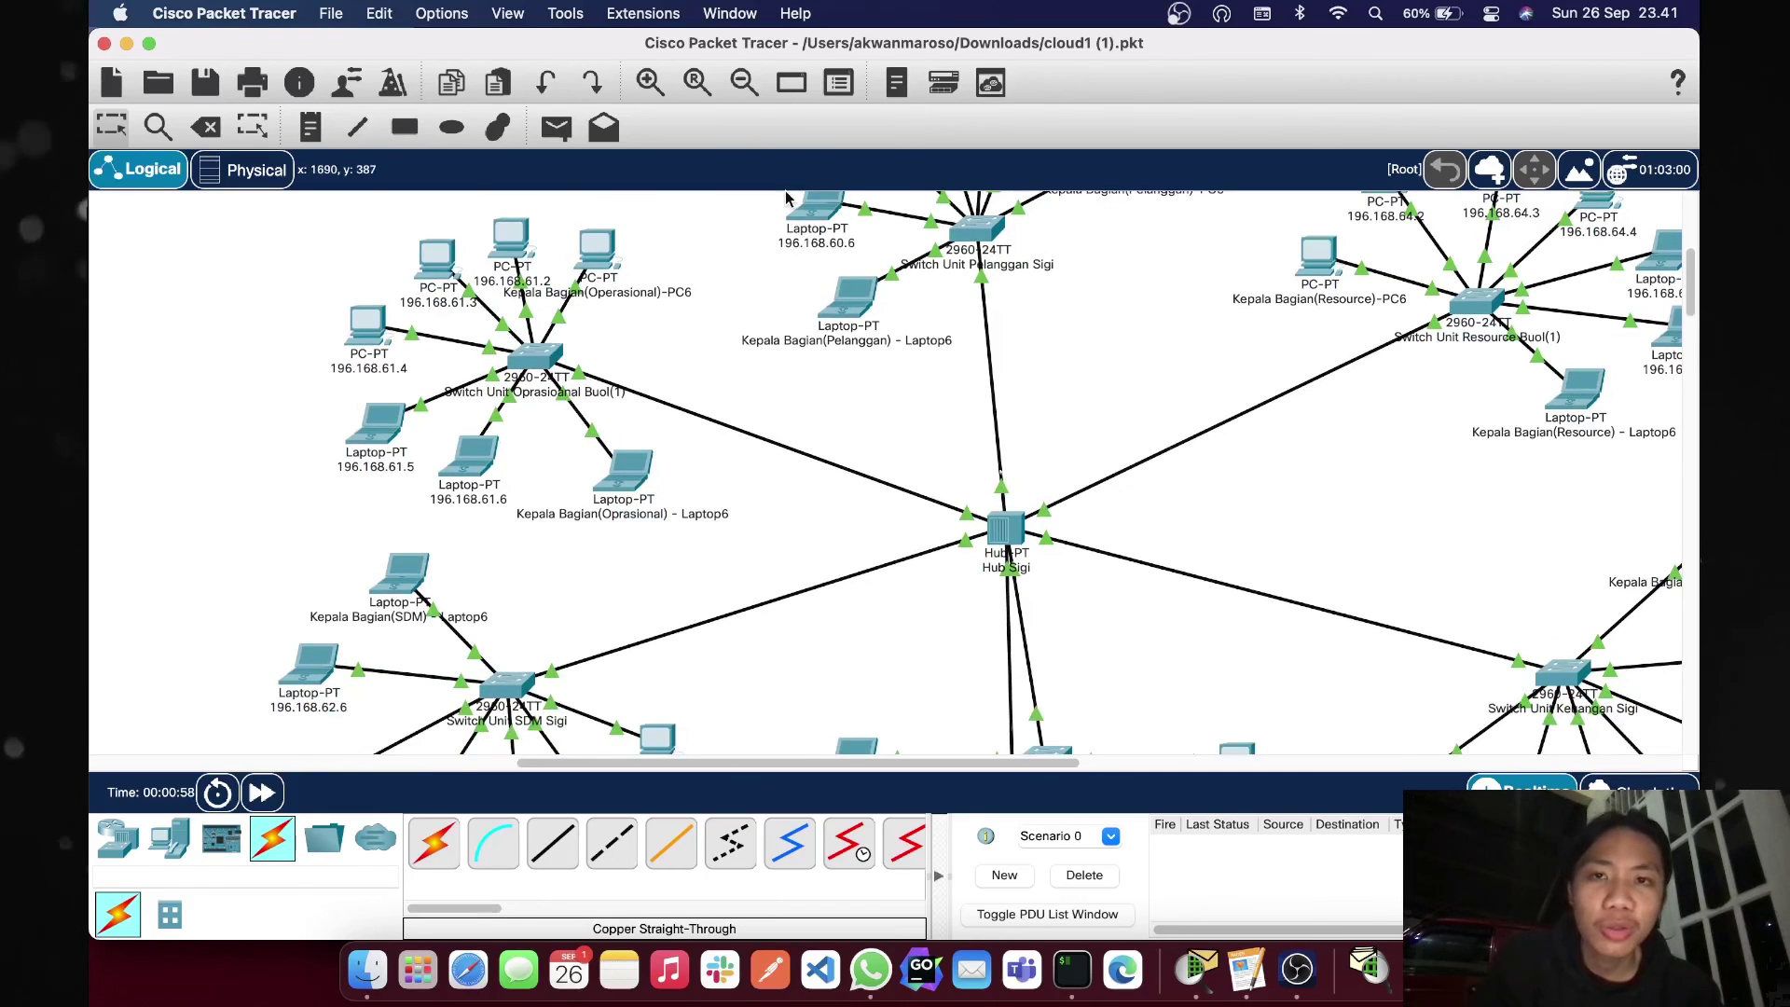
- Send a simple PDU from Router Palu to Router Toli-Toli to test connectivity across the frame relay cloud
left_click(744, 82)
left_click(744, 82)
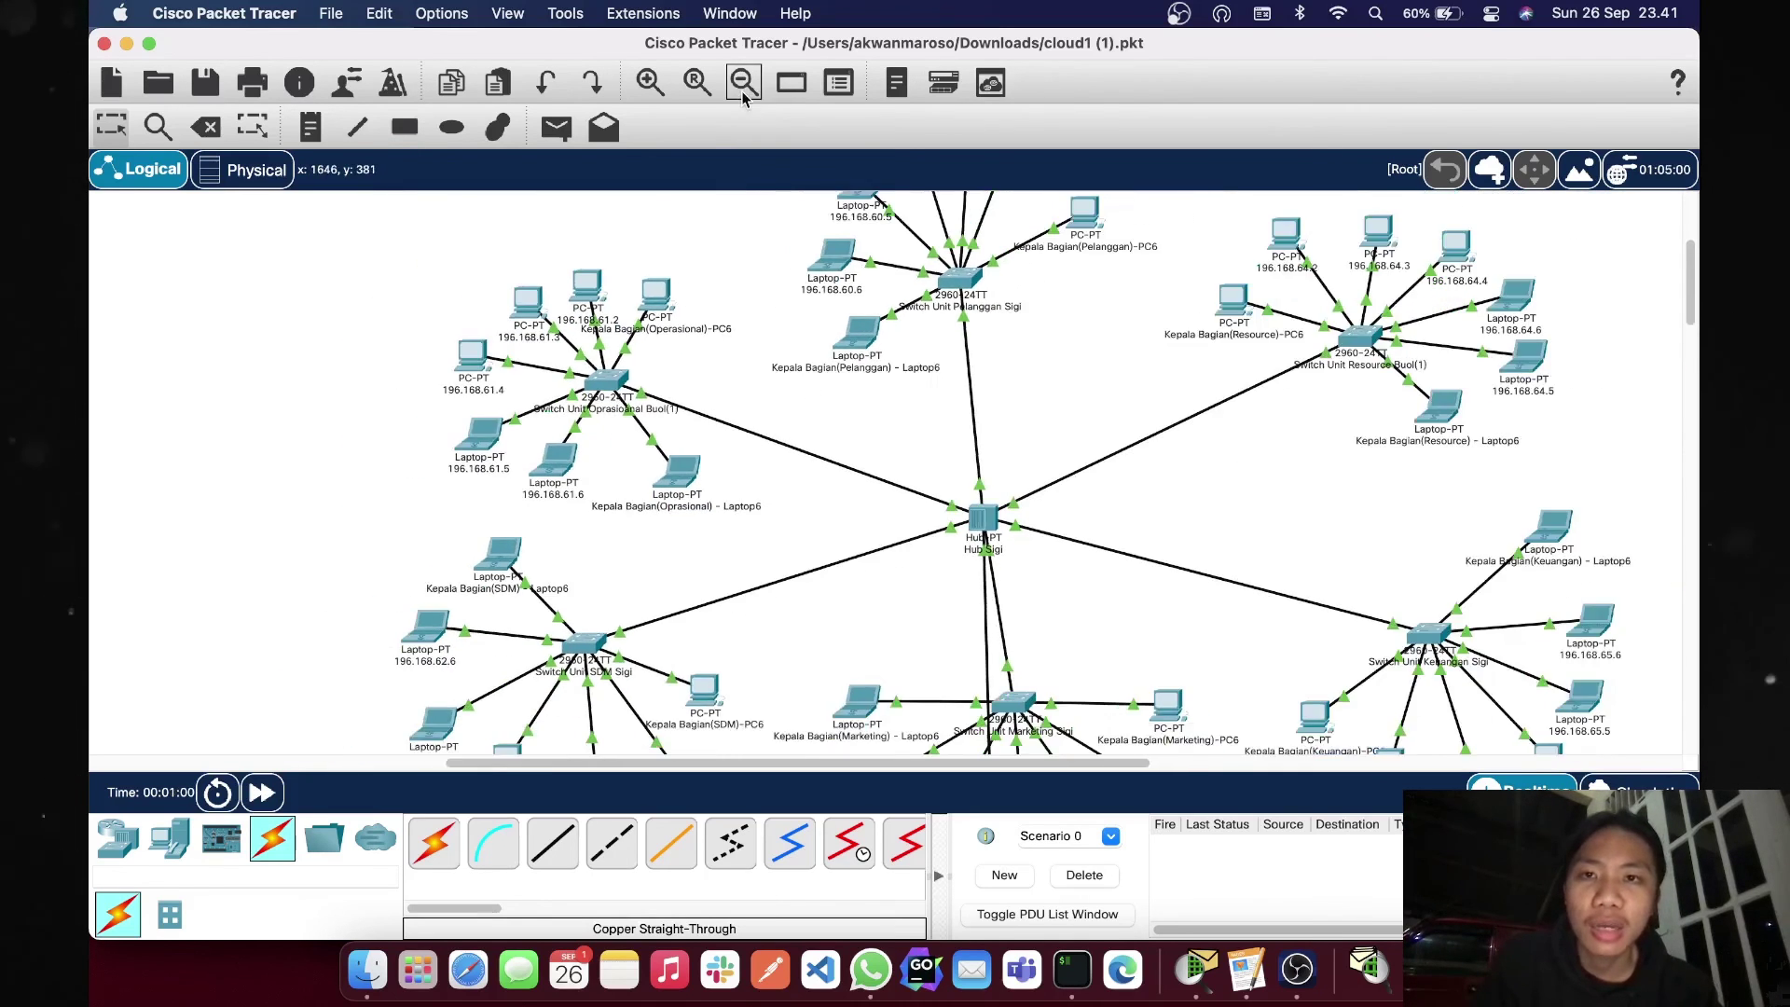
scroll(802, 401, "right", 3)
scroll(802, 401, "left", 2)
scroll(802, 401, "down", 1)
scroll(802, 408, "down", 10)
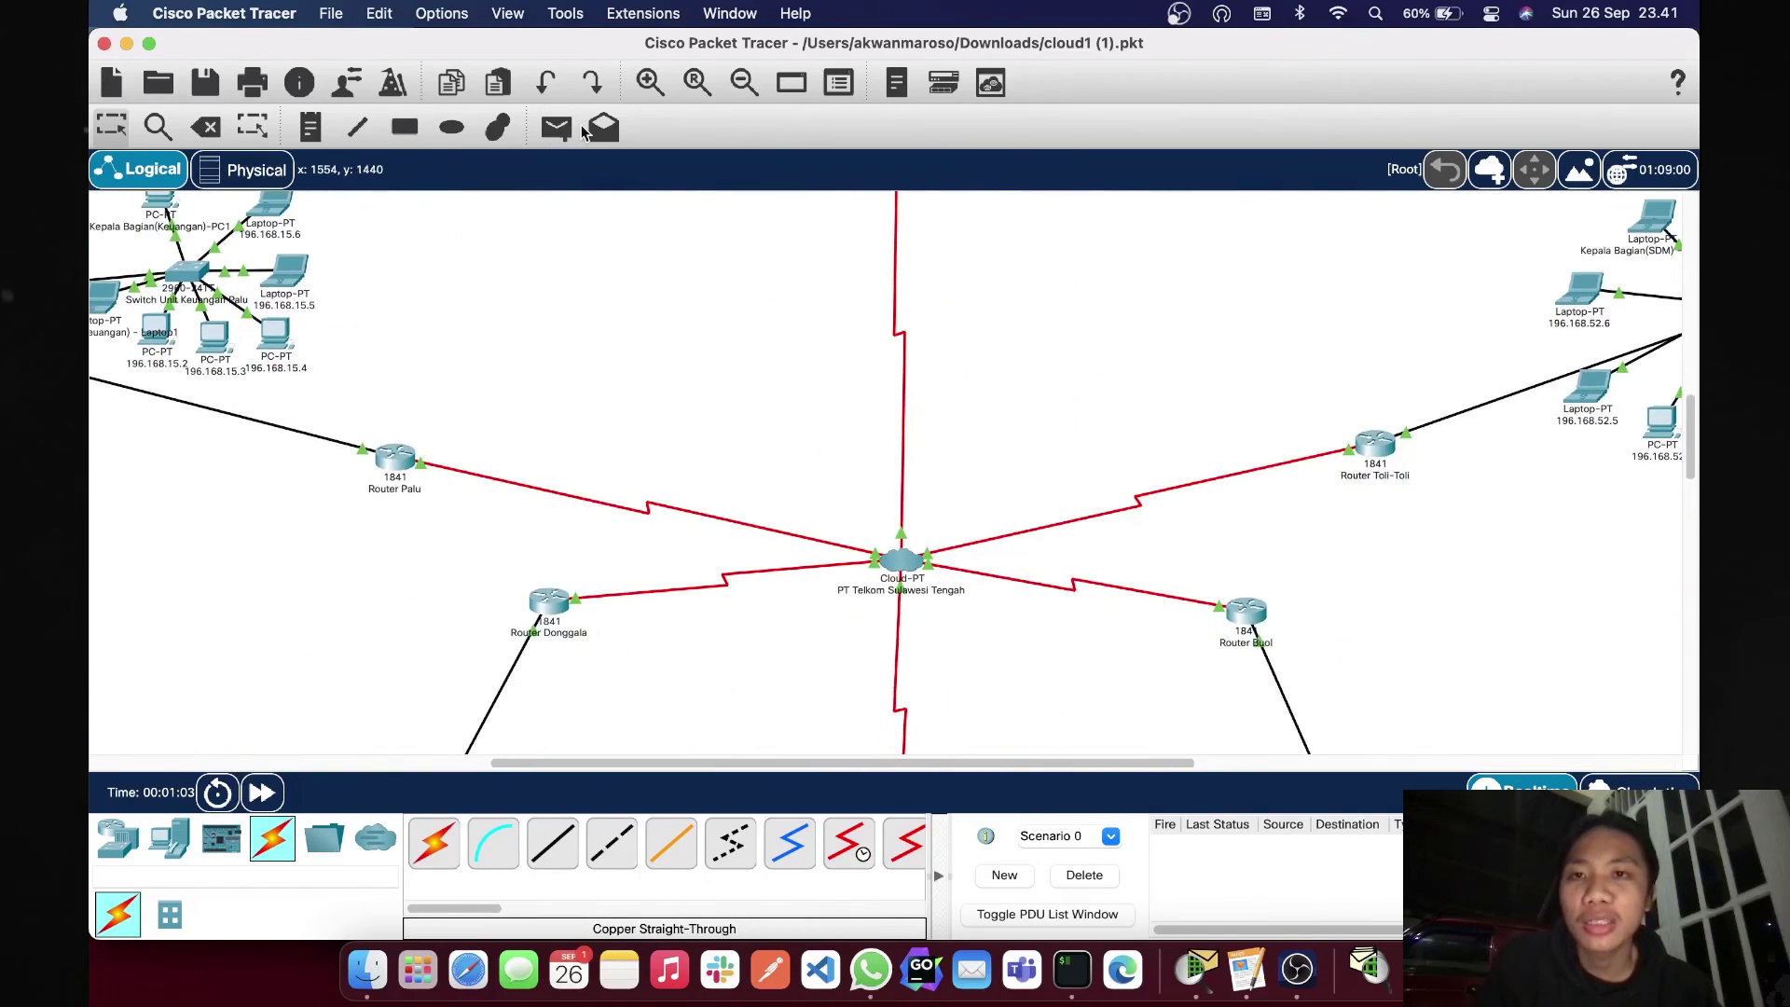
left_click(556, 127)
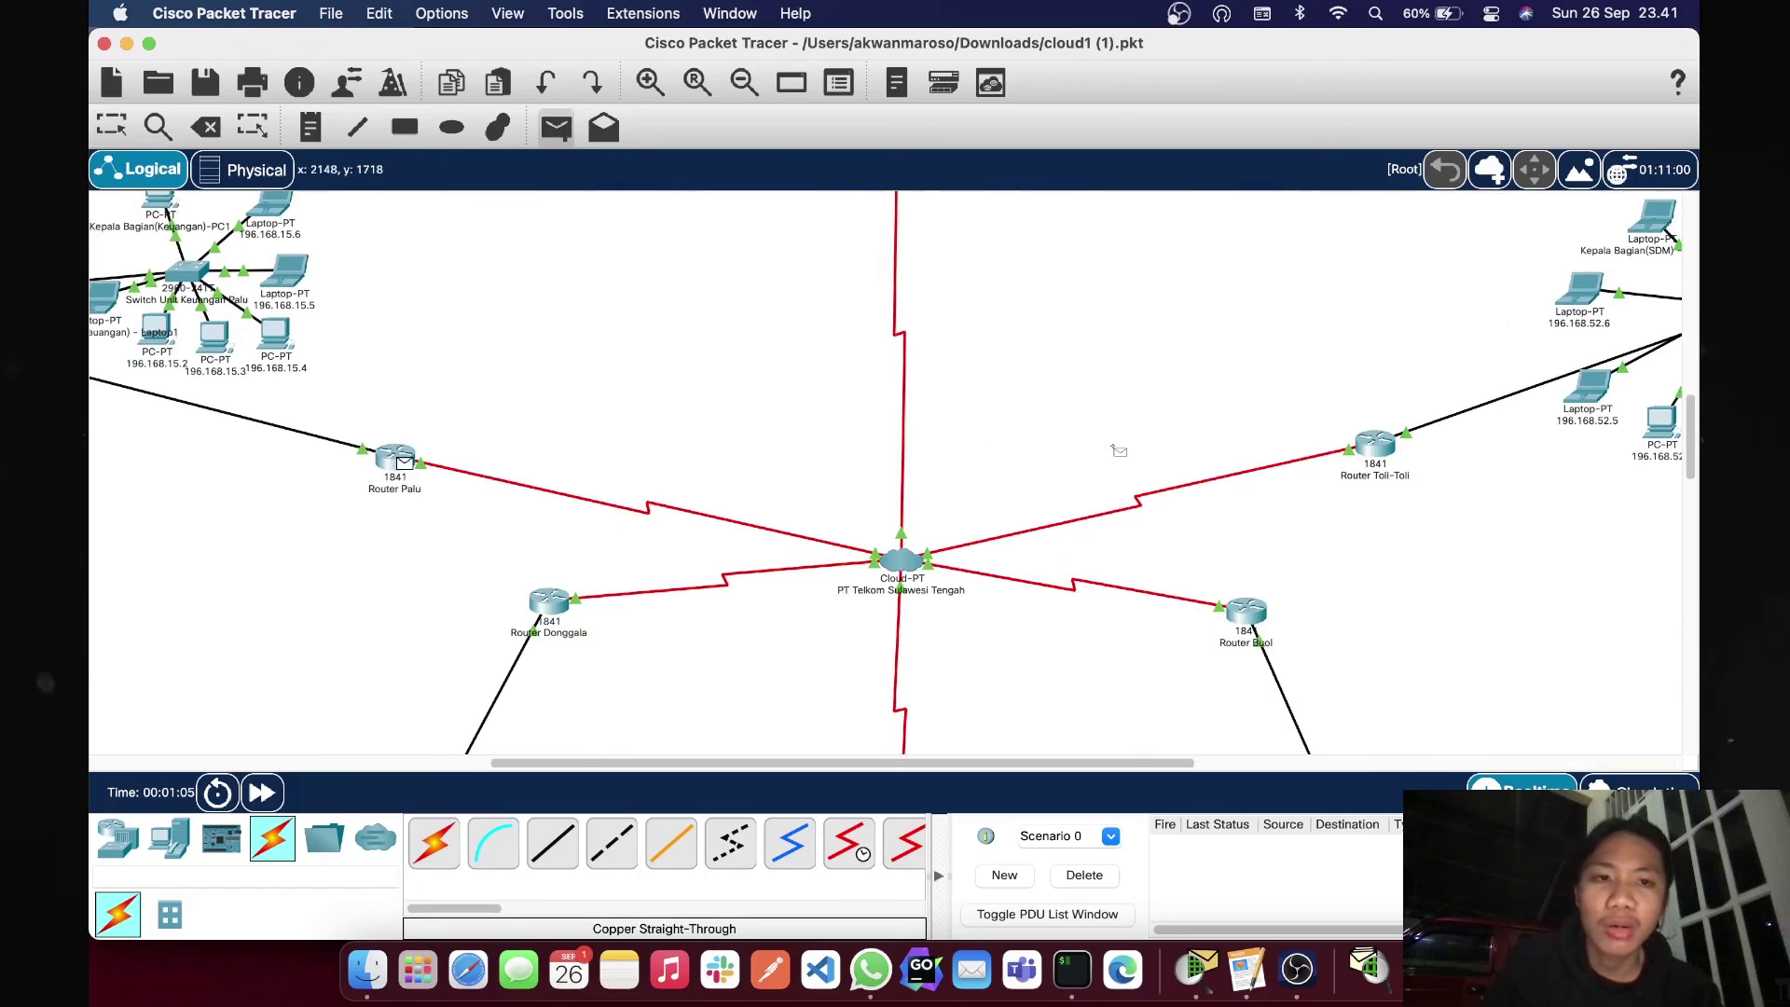
left_click(395, 457)
left_click(1376, 444)
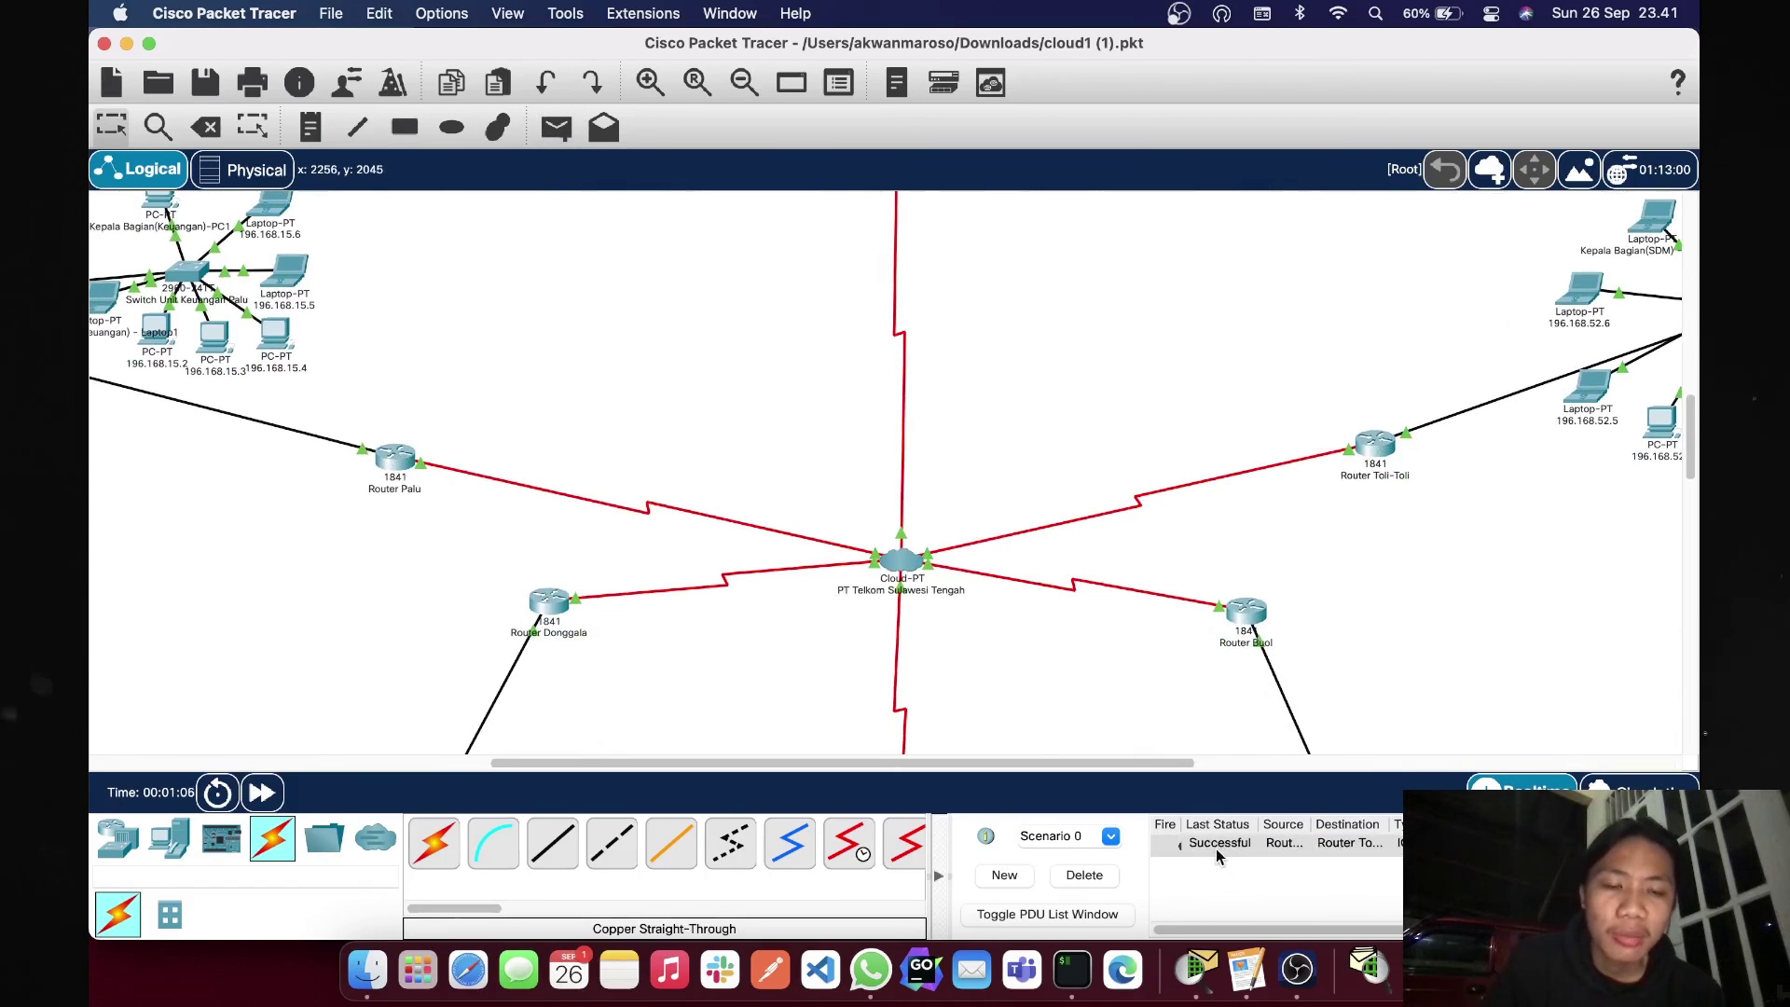
- Test the connection from Router Sigi to Router Donggala with a simple PDU
scroll(1215, 512, "up", 3)
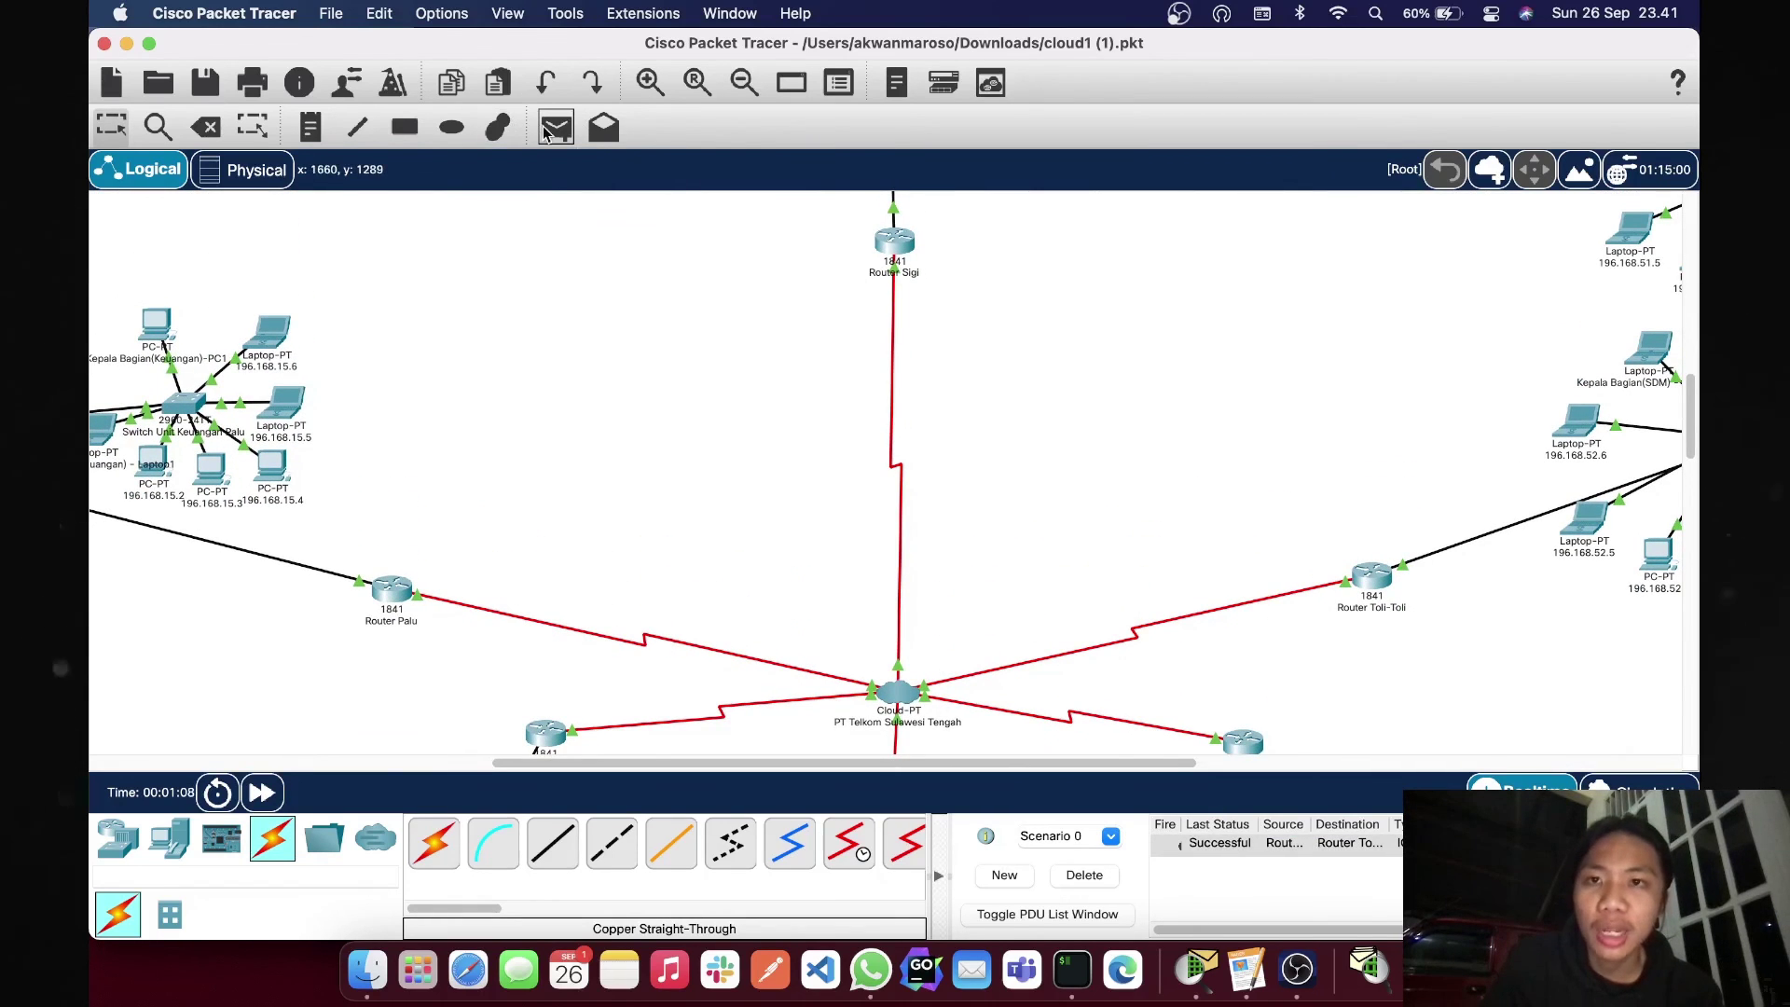
left_click(557, 127)
left_click(901, 260)
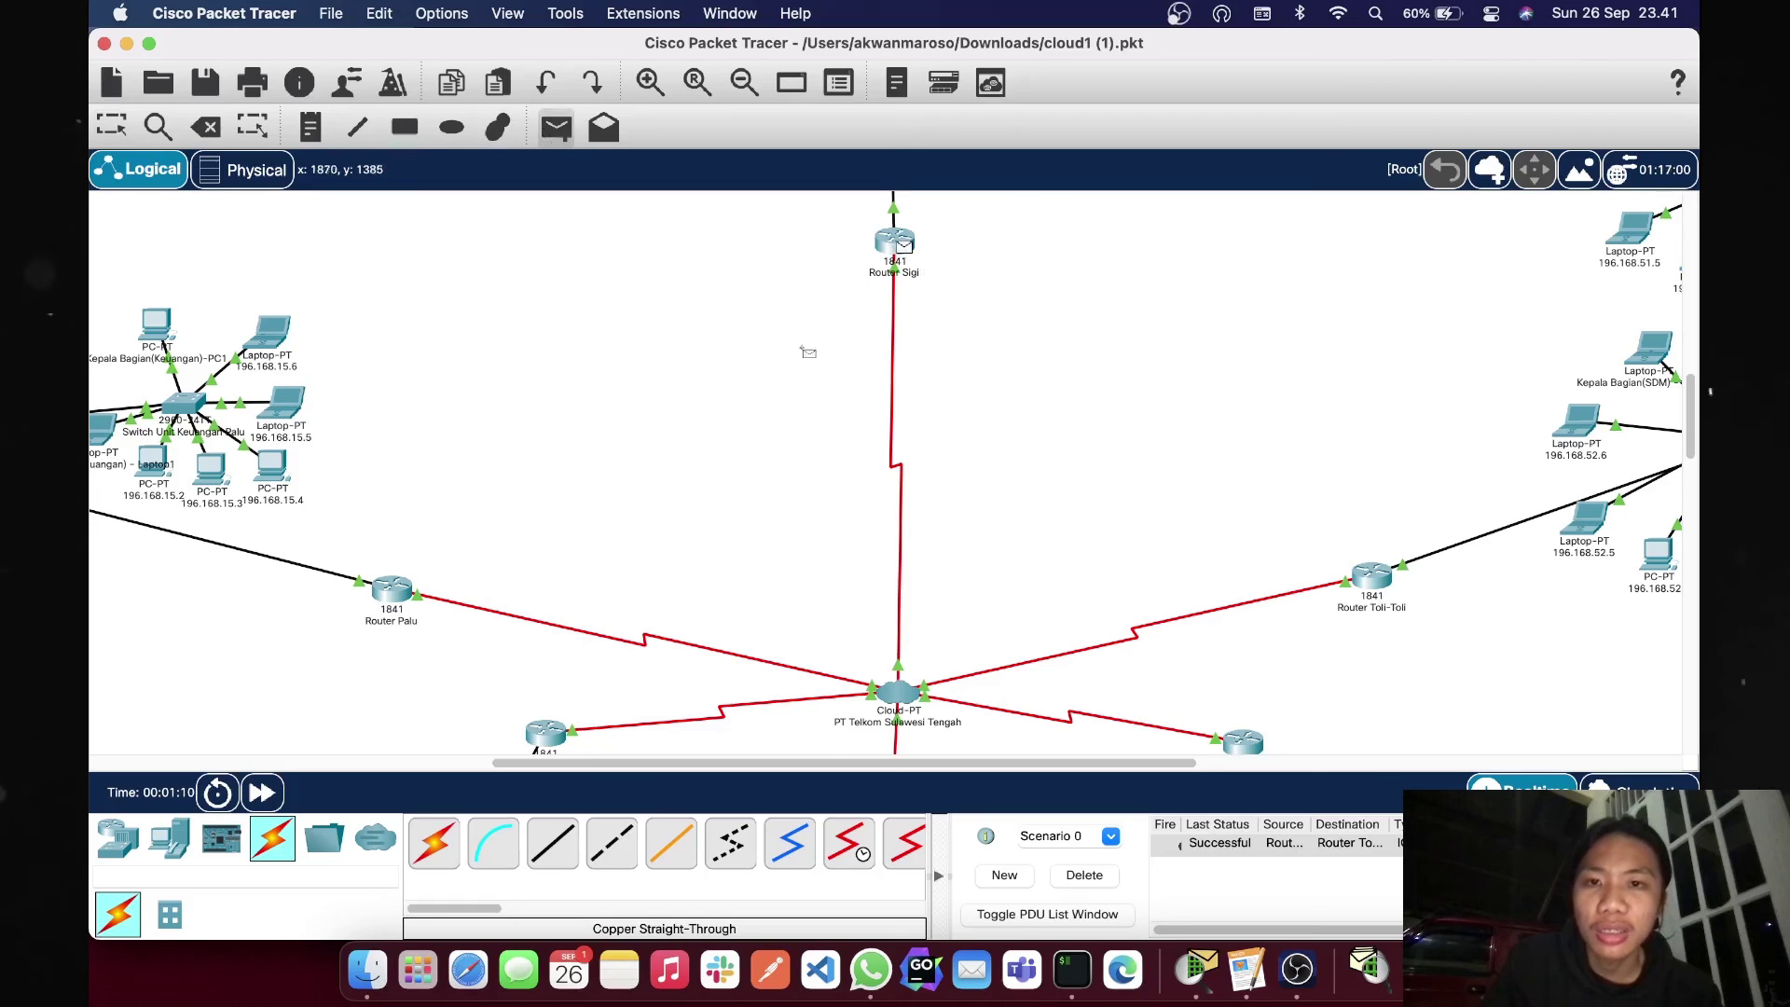
scroll(554, 729, "down", 3)
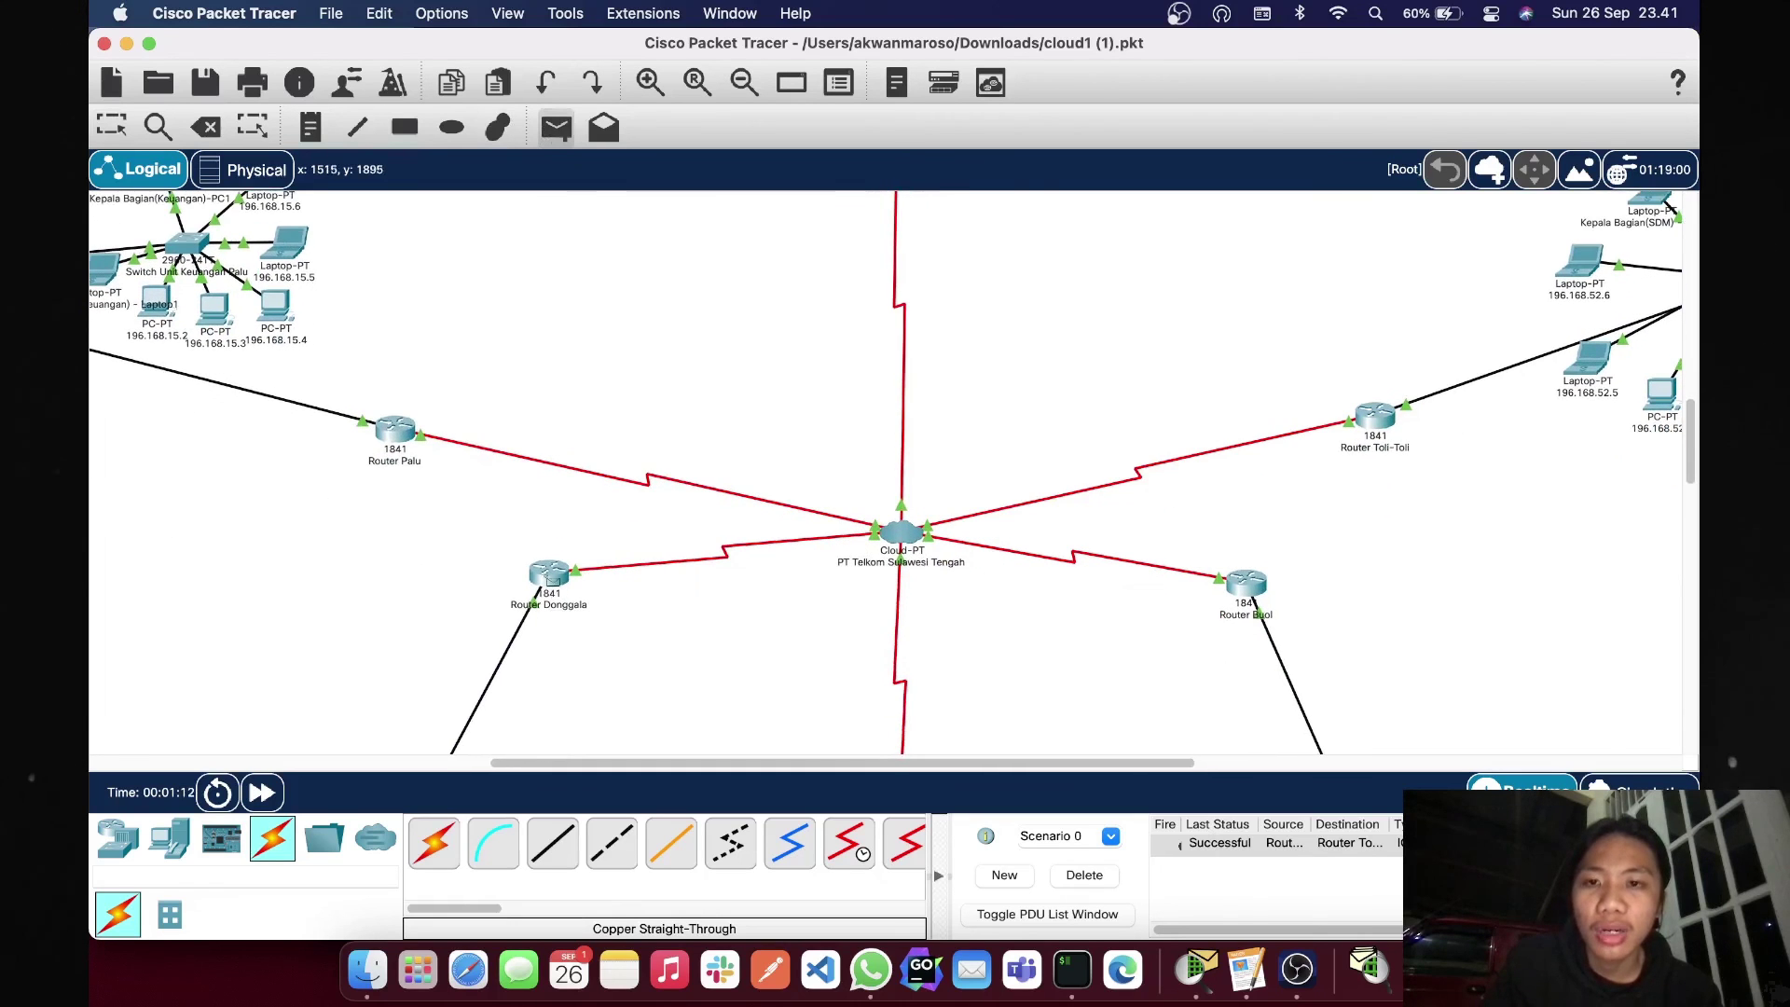
left_click(549, 585)
- Send a simple PDU from Router Sigi to Router Poso
scroll(807, 534, "up", 2)
scroll(808, 533, "up", 8)
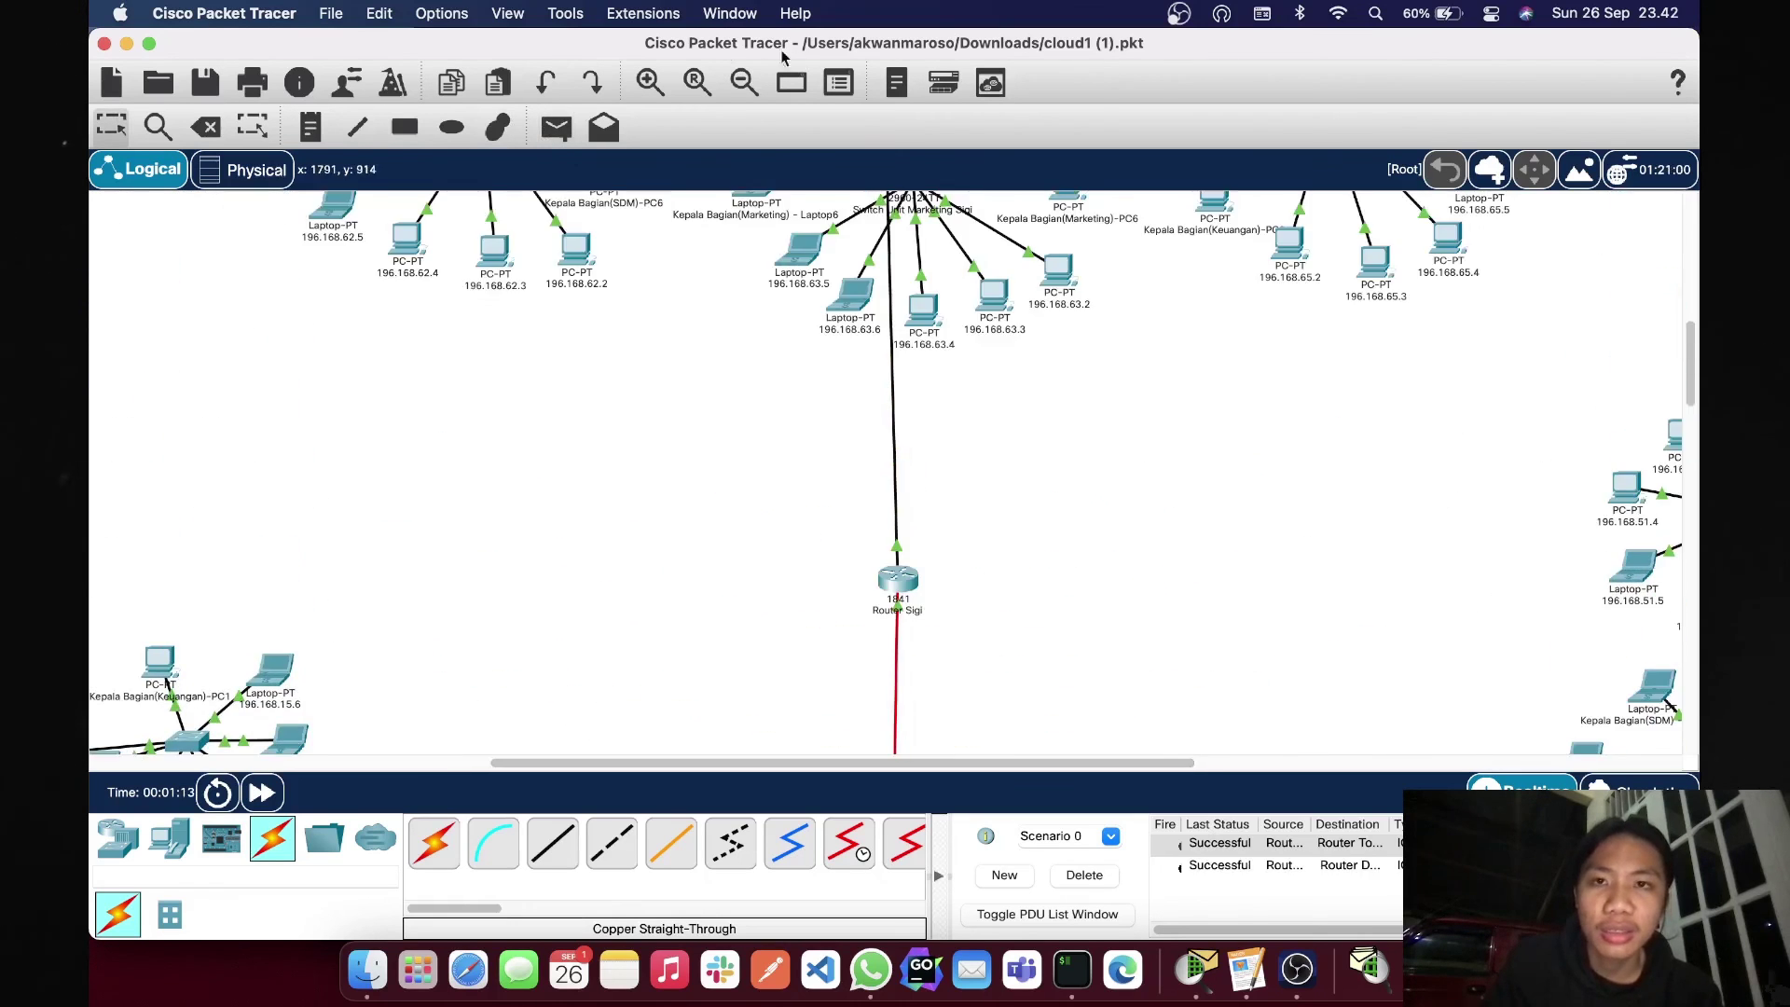
left_click(556, 127)
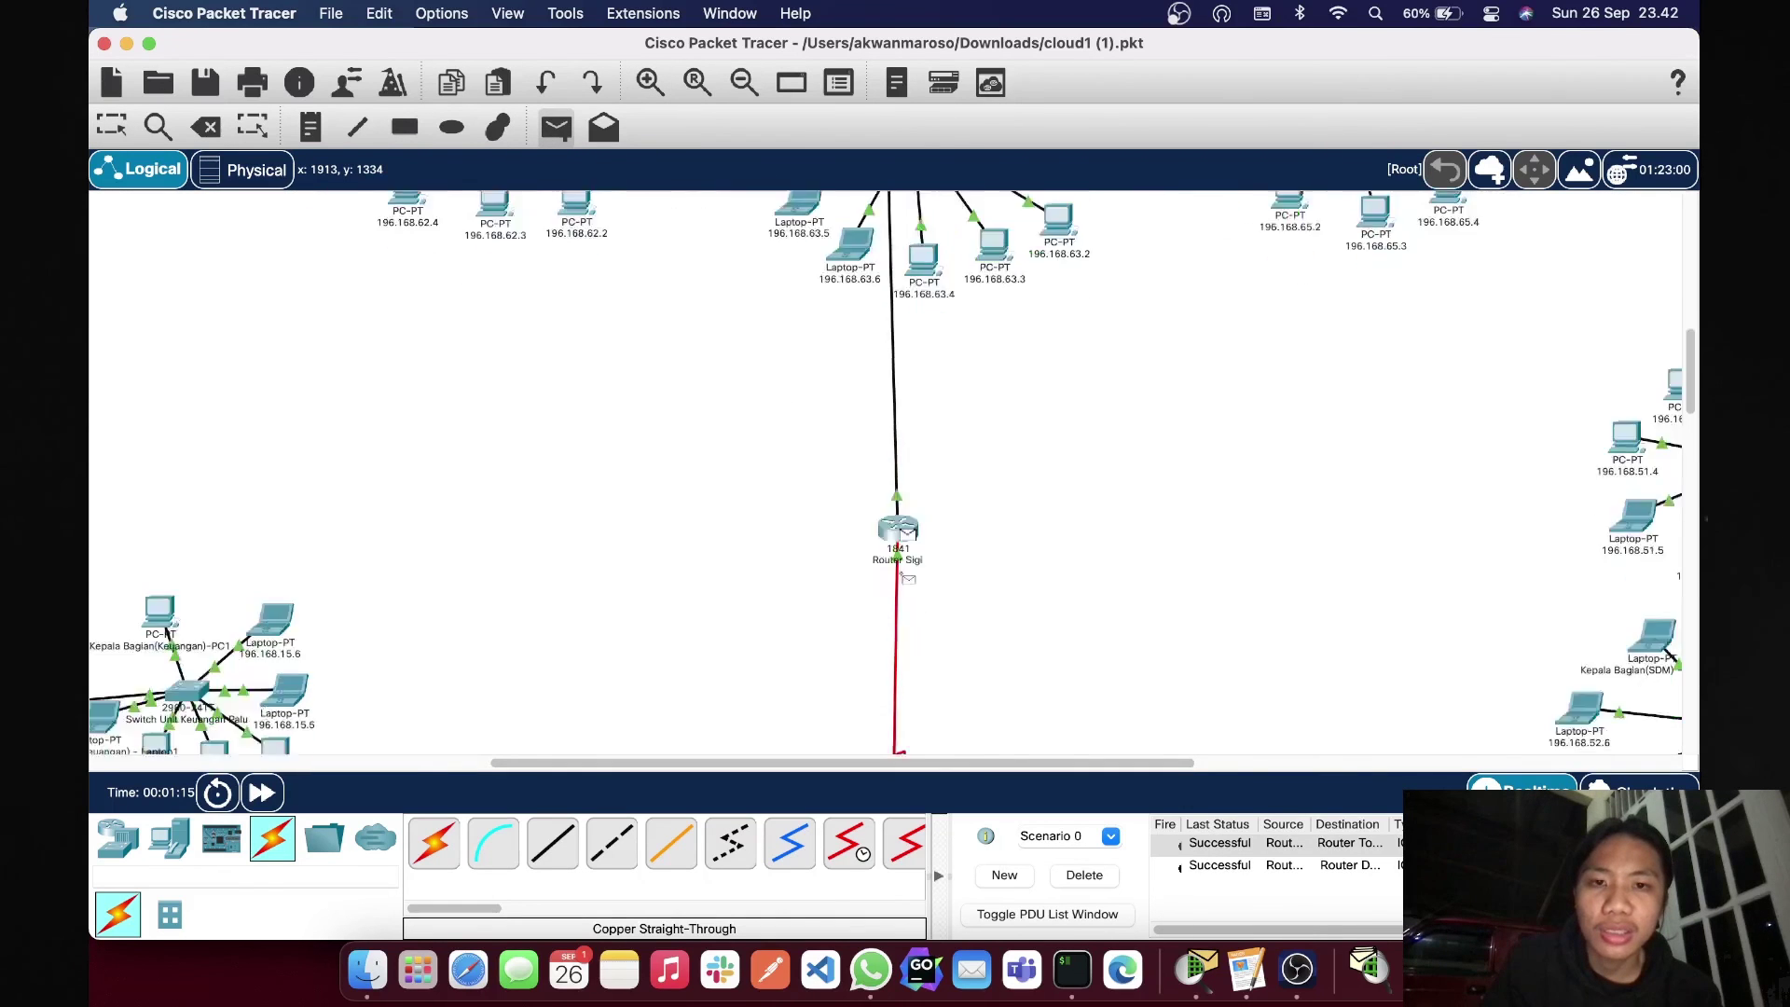
scroll(909, 573, "down", 8)
scroll(907, 579, "up", 10)
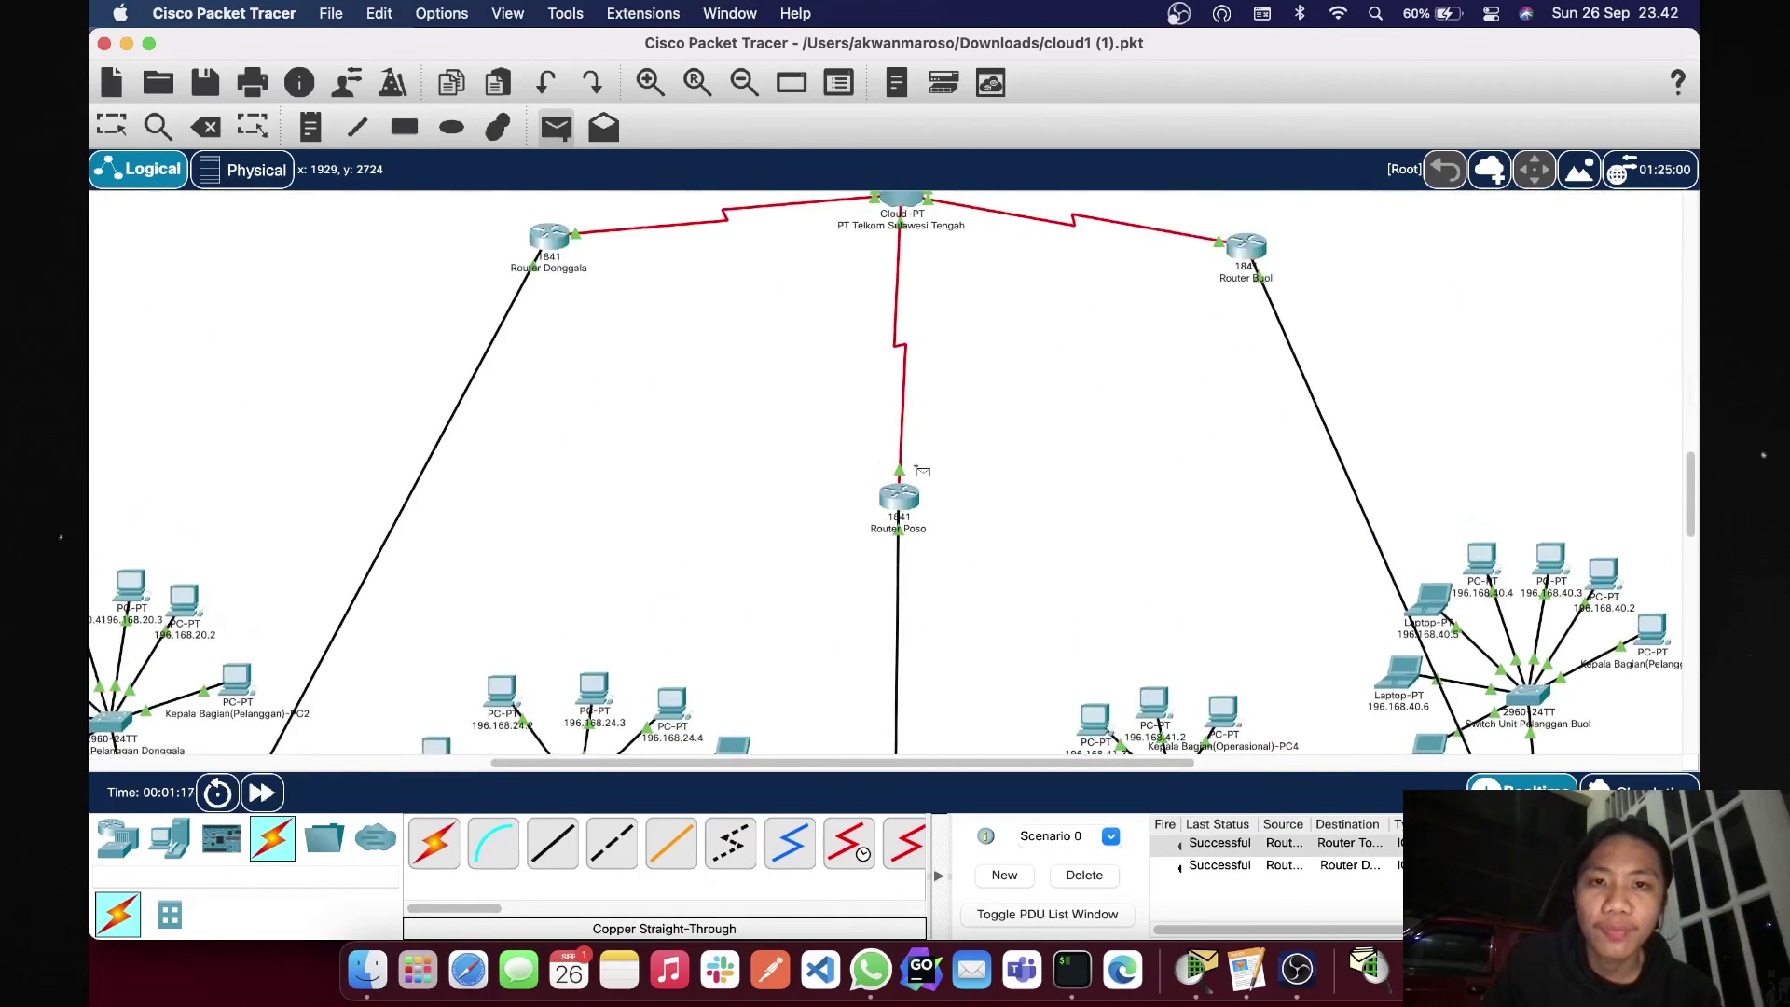
left_click(910, 513)
scroll(909, 512, "up", 4)
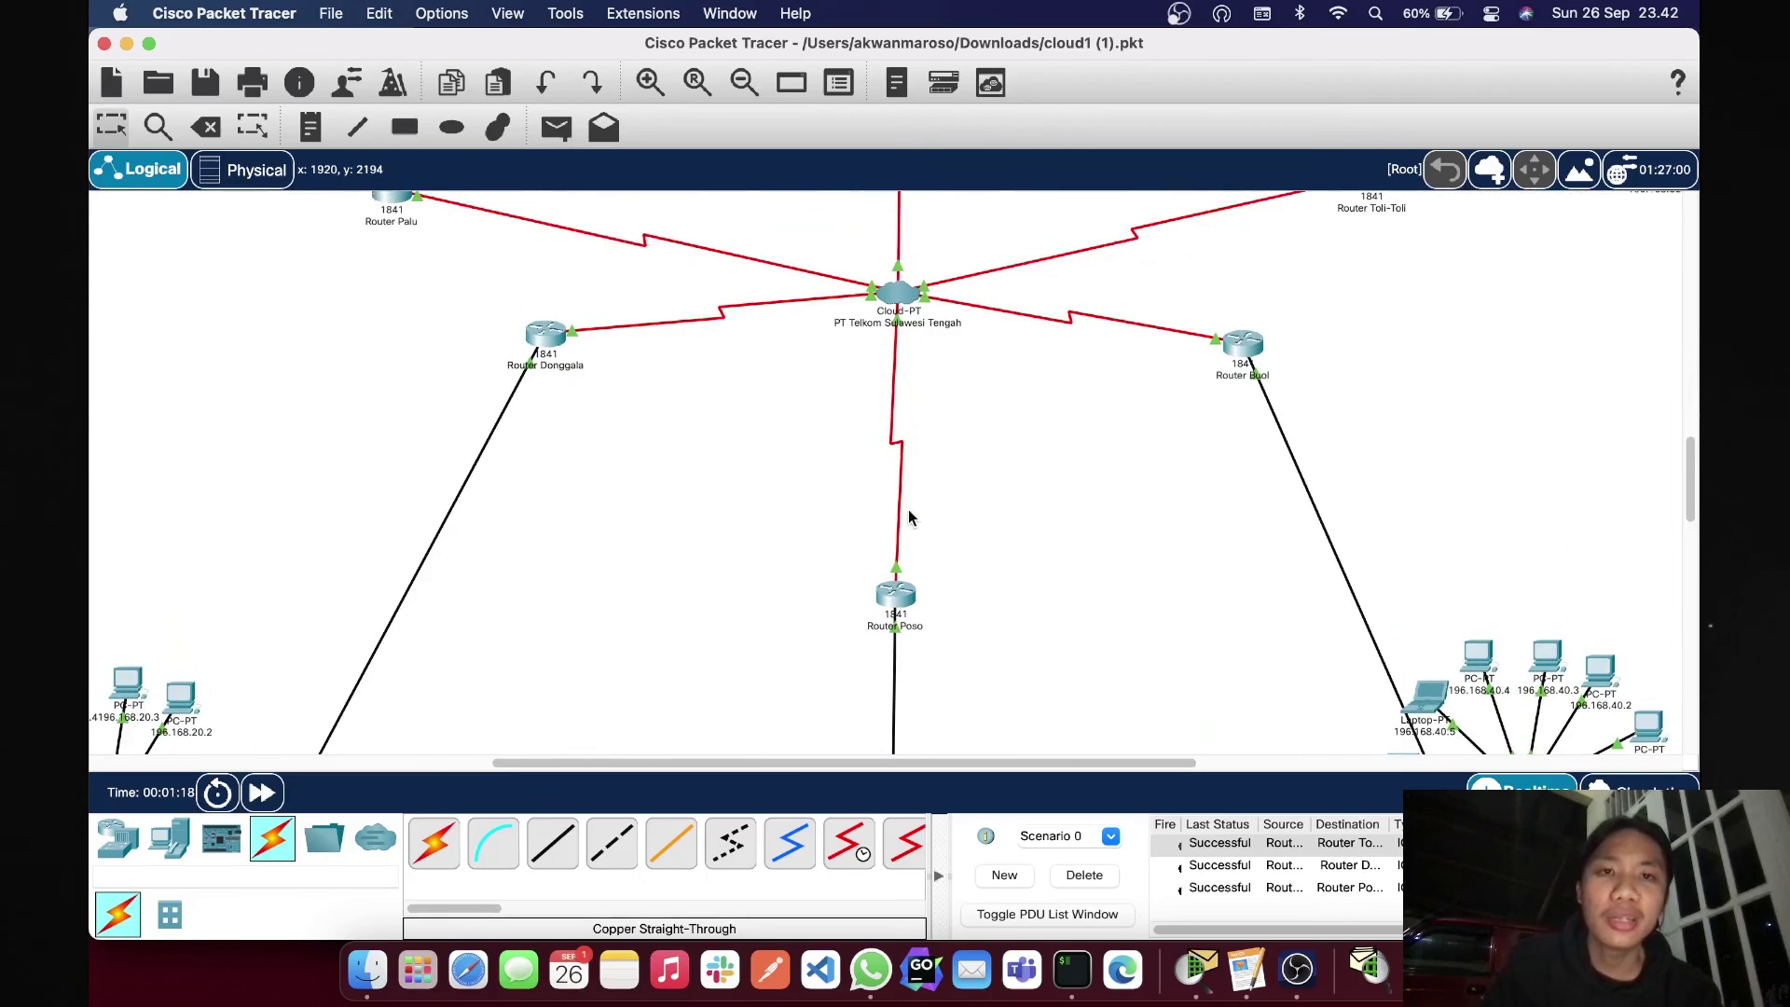